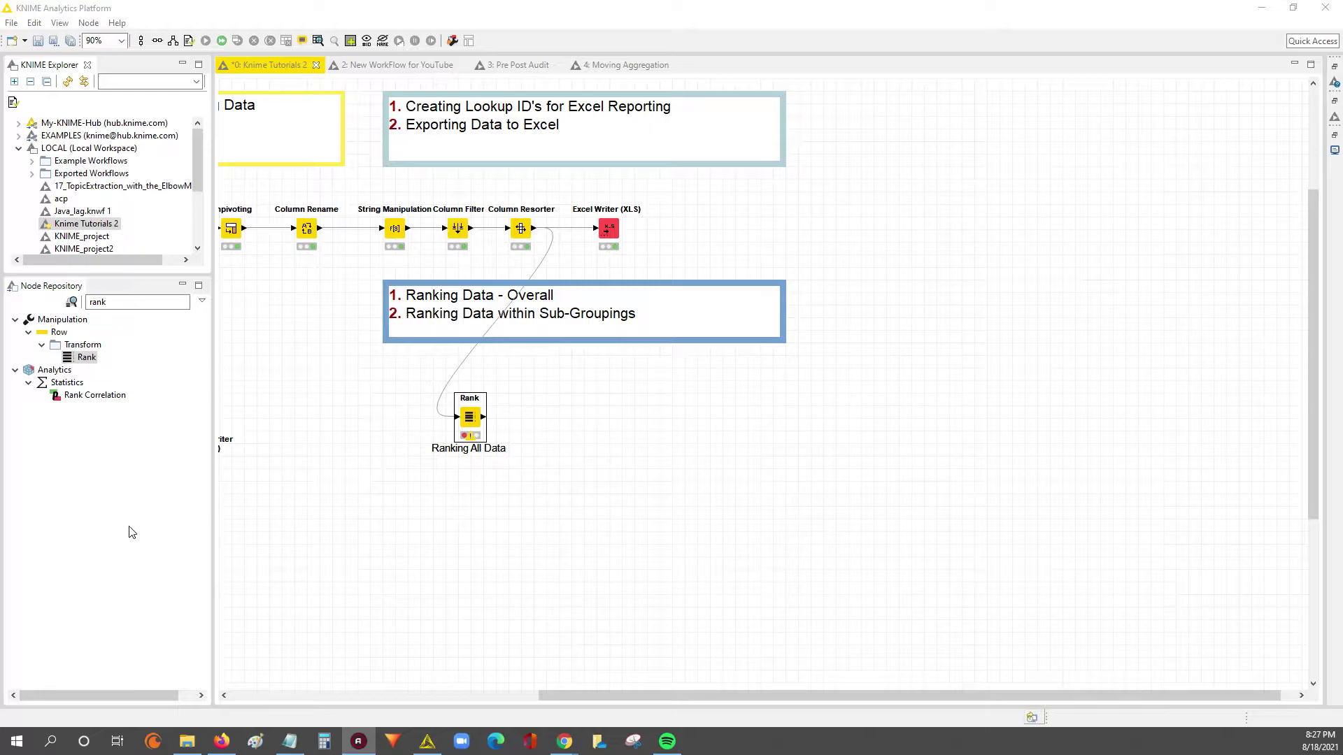
- Open the Column Resorter output table, resize it, and select the Finance rows
{"action": "left_click", "coordinate": [521, 229]}
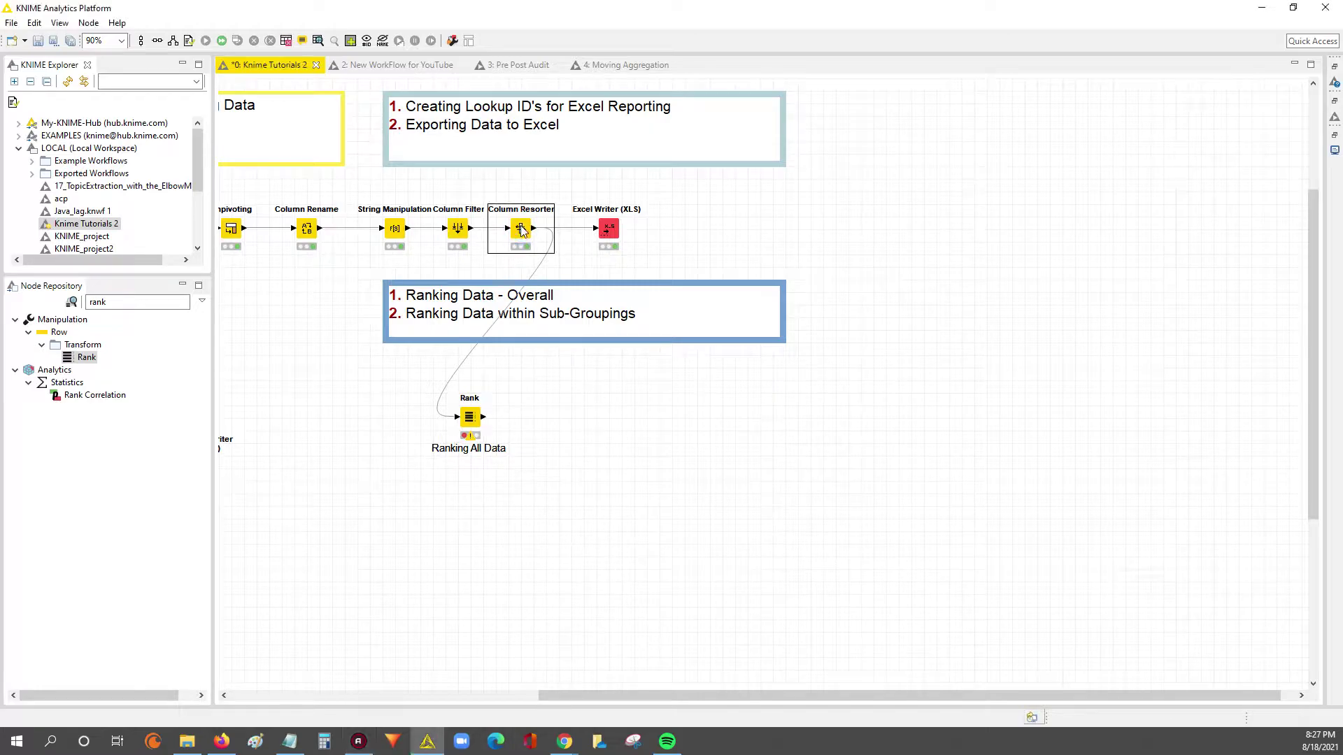
{"action": "right_click", "coordinate": [522, 229]}
{"action": "left_click", "coordinate": [560, 554]}
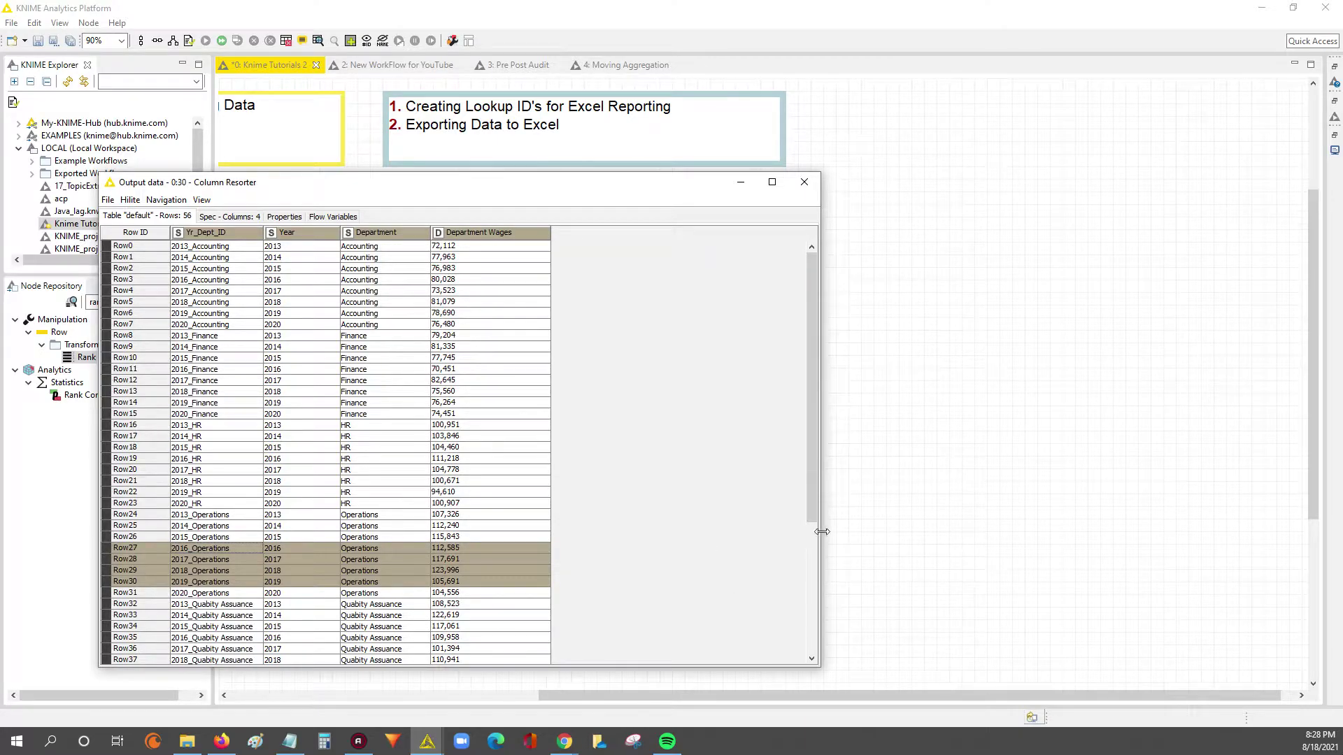
{"action": "left_click_drag", "start_coordinate": [822, 532], "coordinate": [642, 533]}
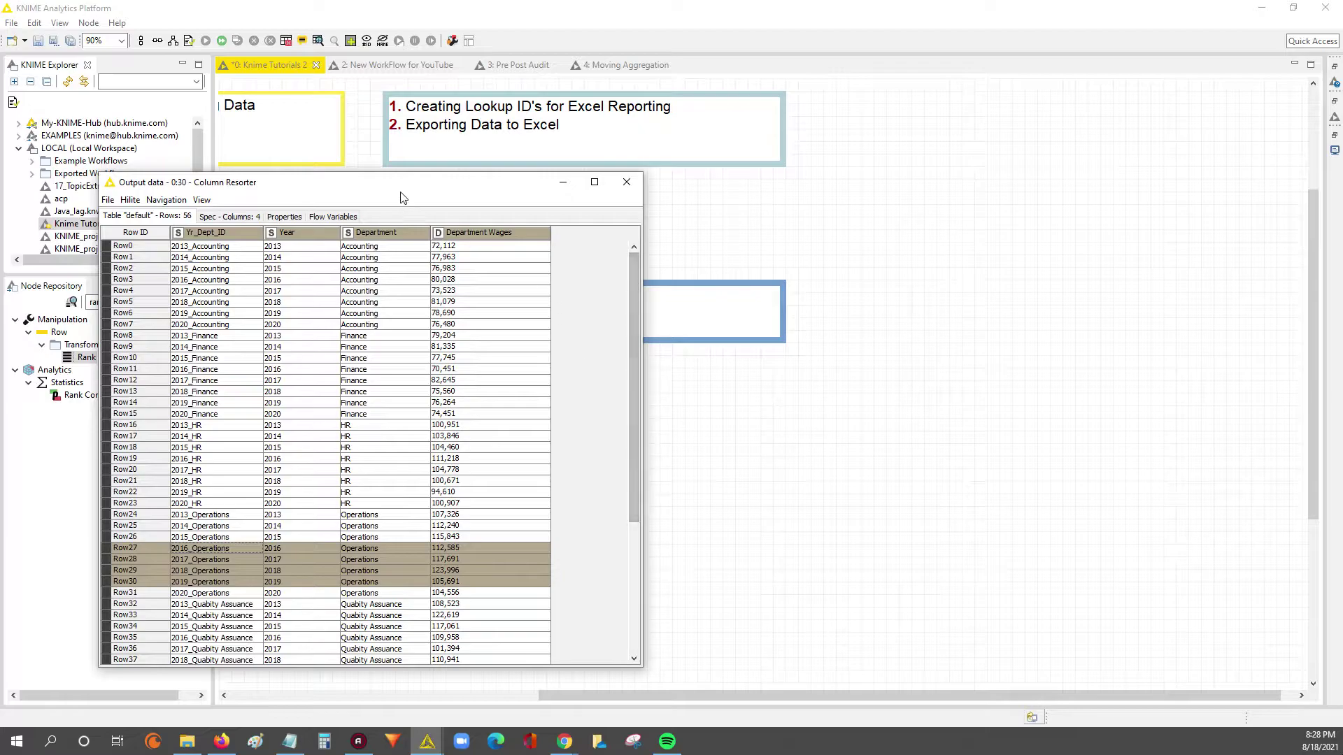
{"action": "left_click_drag", "start_coordinate": [392, 186], "coordinate": [387, 107]}
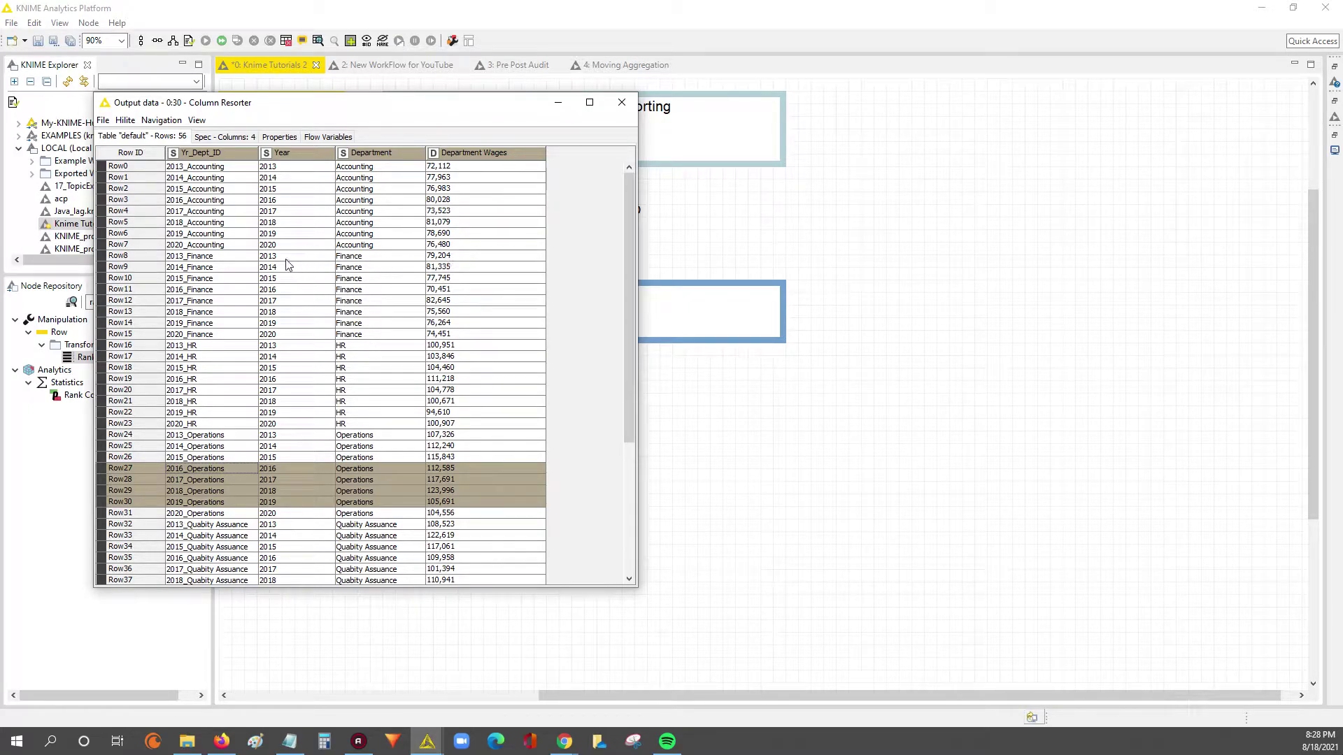
{"action": "left_click", "coordinate": [445, 259]}
{"action": "left_click_drag", "start_coordinate": [476, 266], "coordinate": [472, 340]}
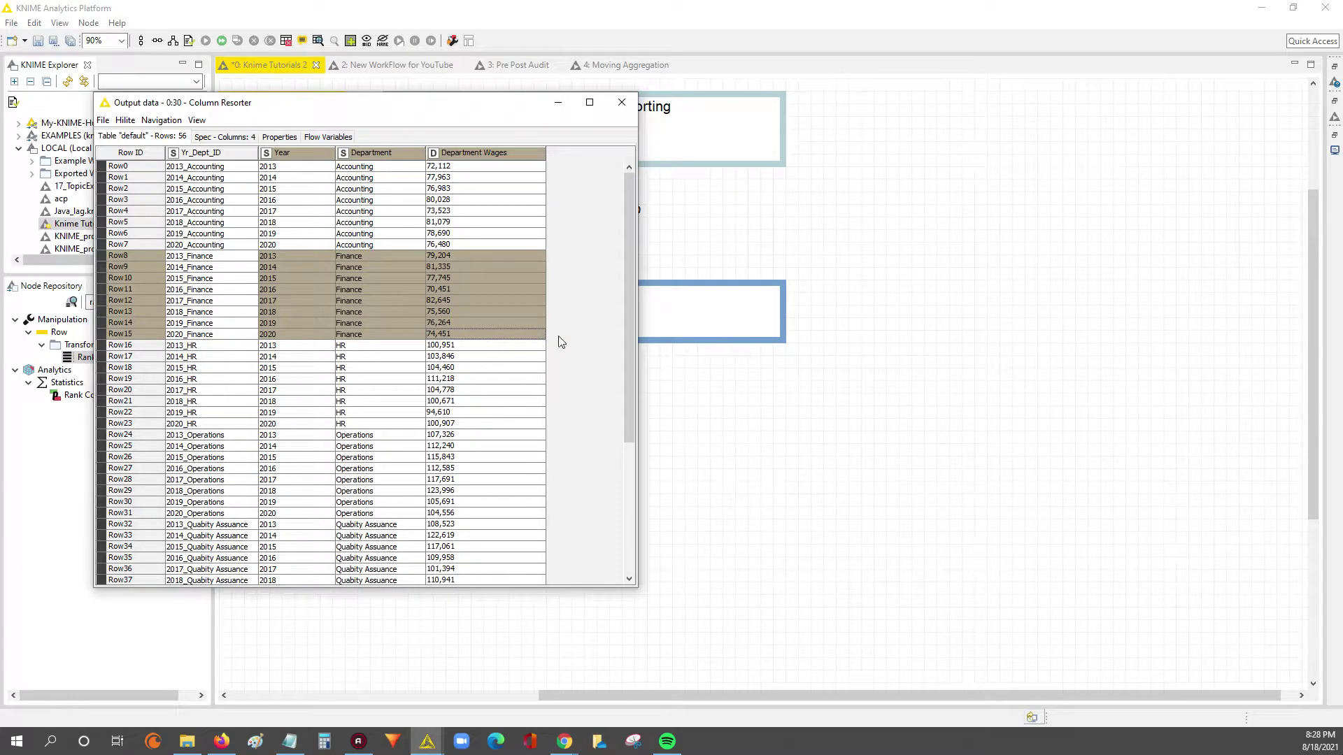
{"action": "left_click_drag", "start_coordinate": [636, 334], "coordinate": [682, 329]}
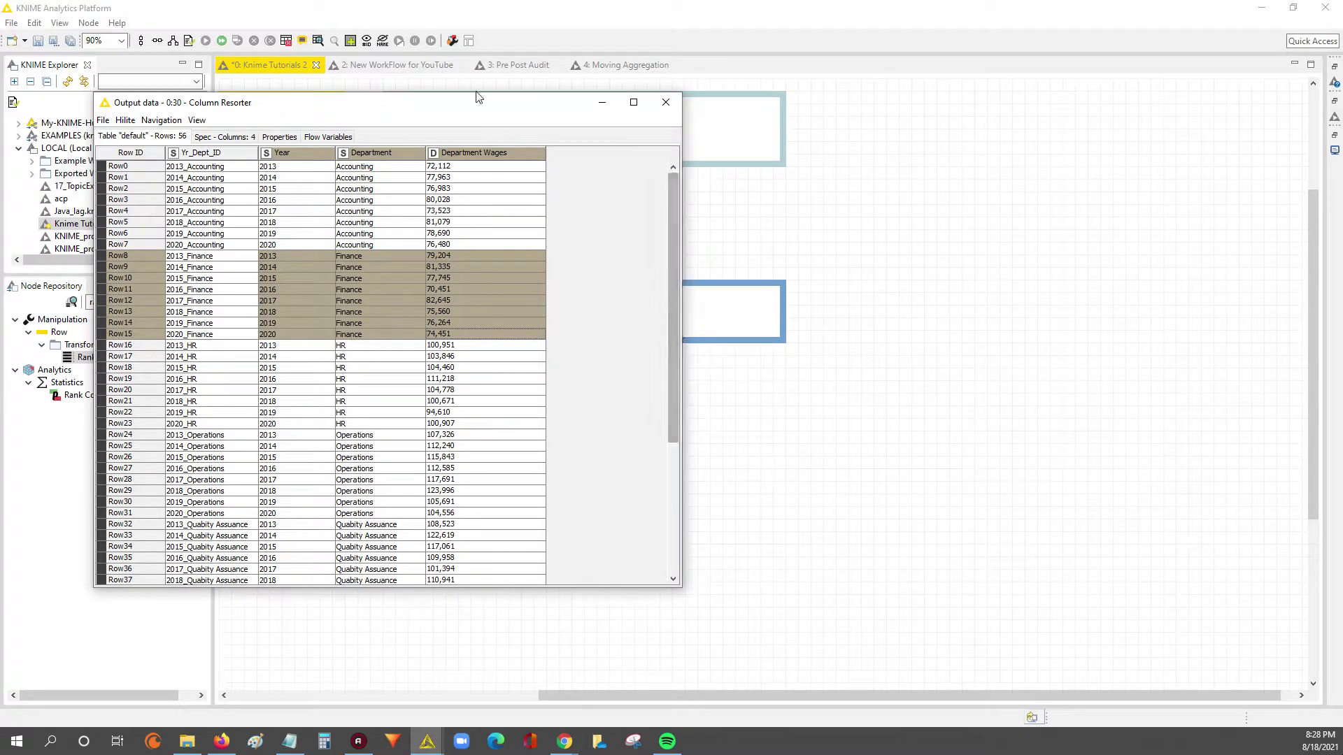
- Reselect the Finance rows' Year and Department values, then close the output table
{"action": "left_click_drag", "start_coordinate": [471, 94], "coordinate": [560, 374]}
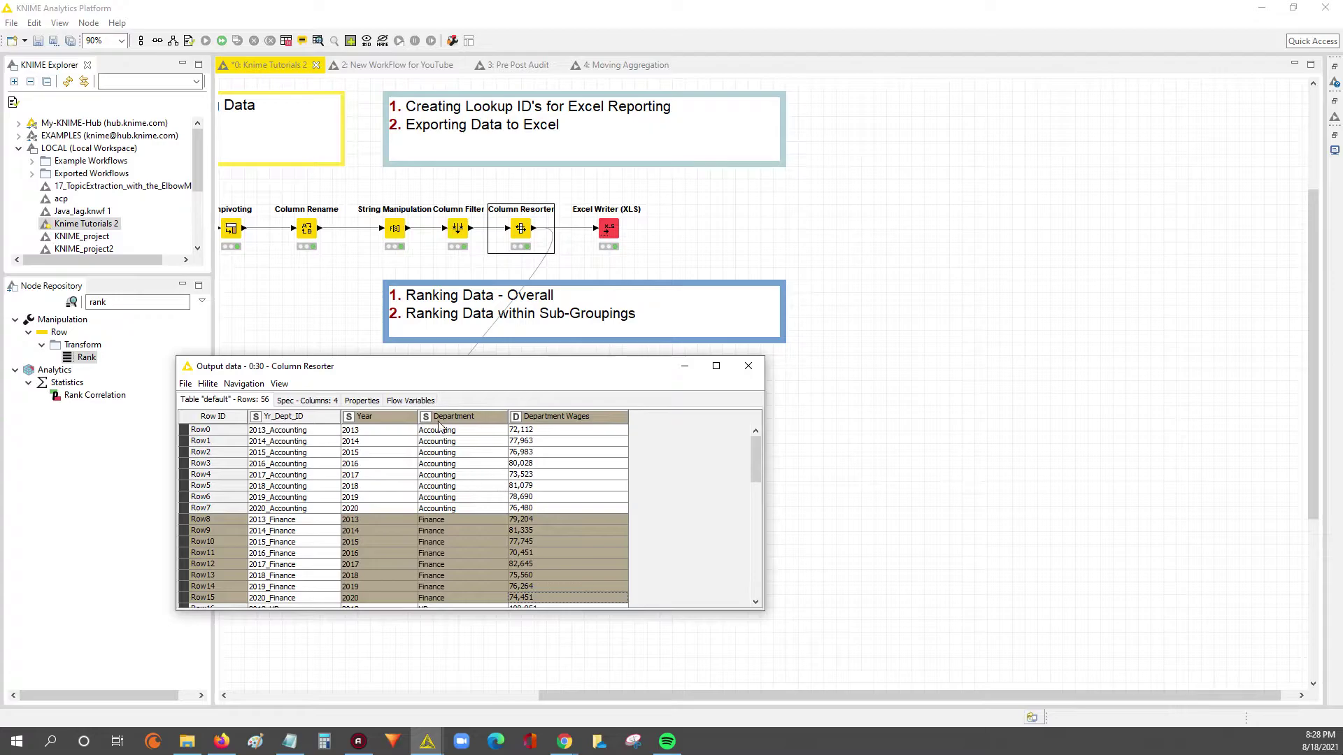
{"action": "left_click_drag", "start_coordinate": [389, 518], "coordinate": [602, 600]}
{"action": "left_click_drag", "start_coordinate": [377, 519], "coordinate": [386, 608]}
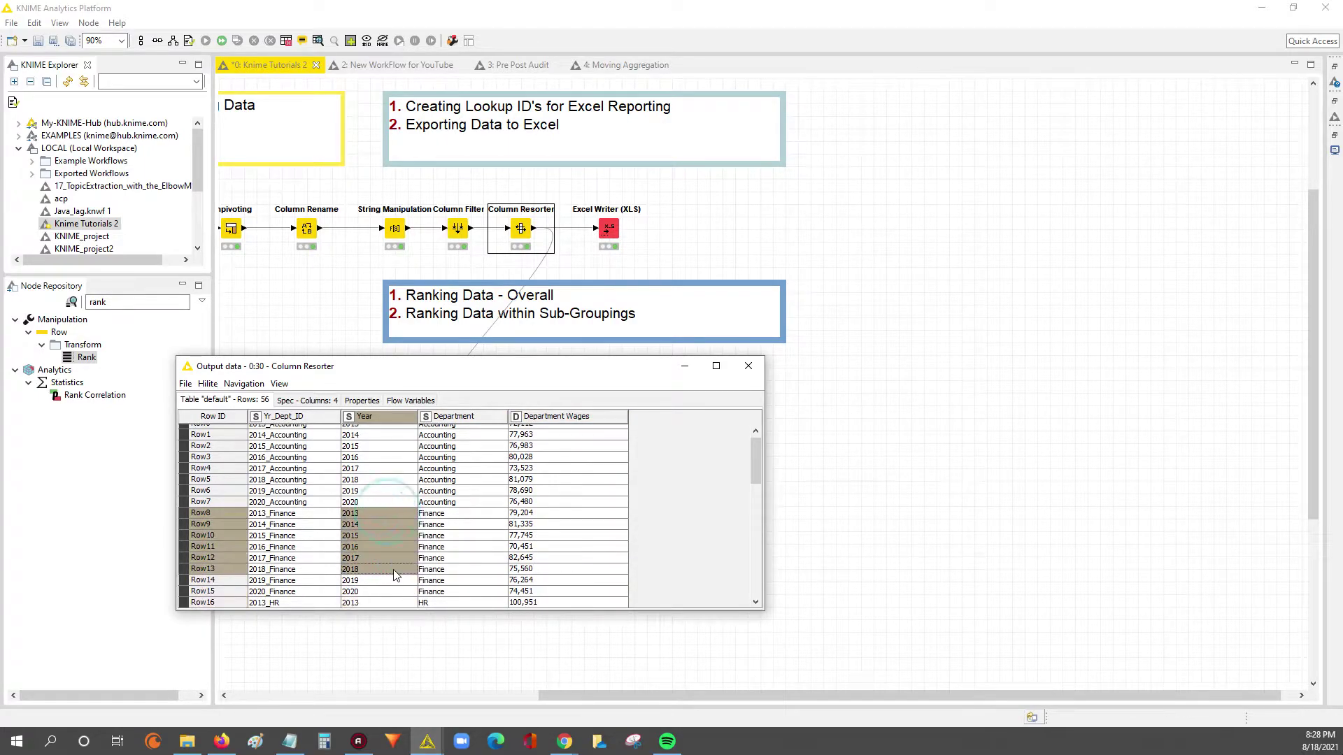
{"action": "left_click_drag", "start_coordinate": [444, 514], "coordinate": [453, 591]}
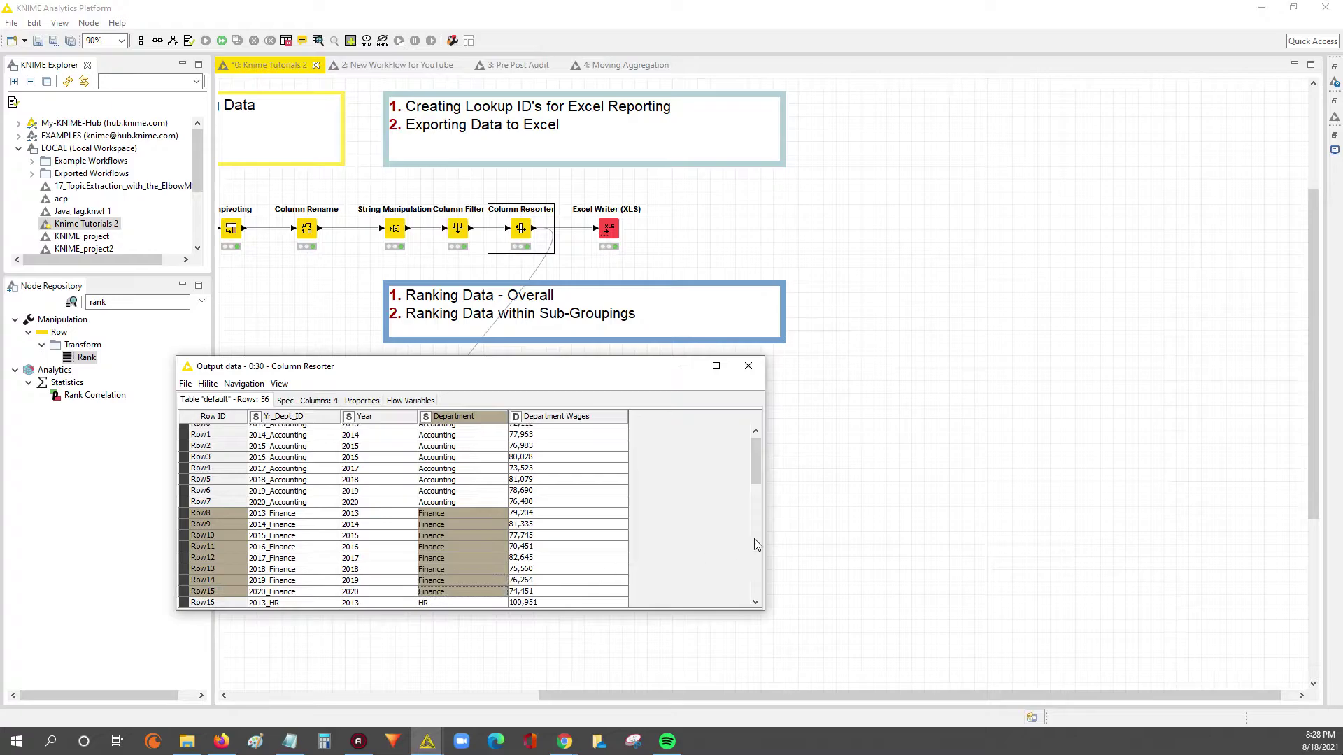
{"action": "left_click_drag", "start_coordinate": [615, 374], "coordinate": [1126, 159]}
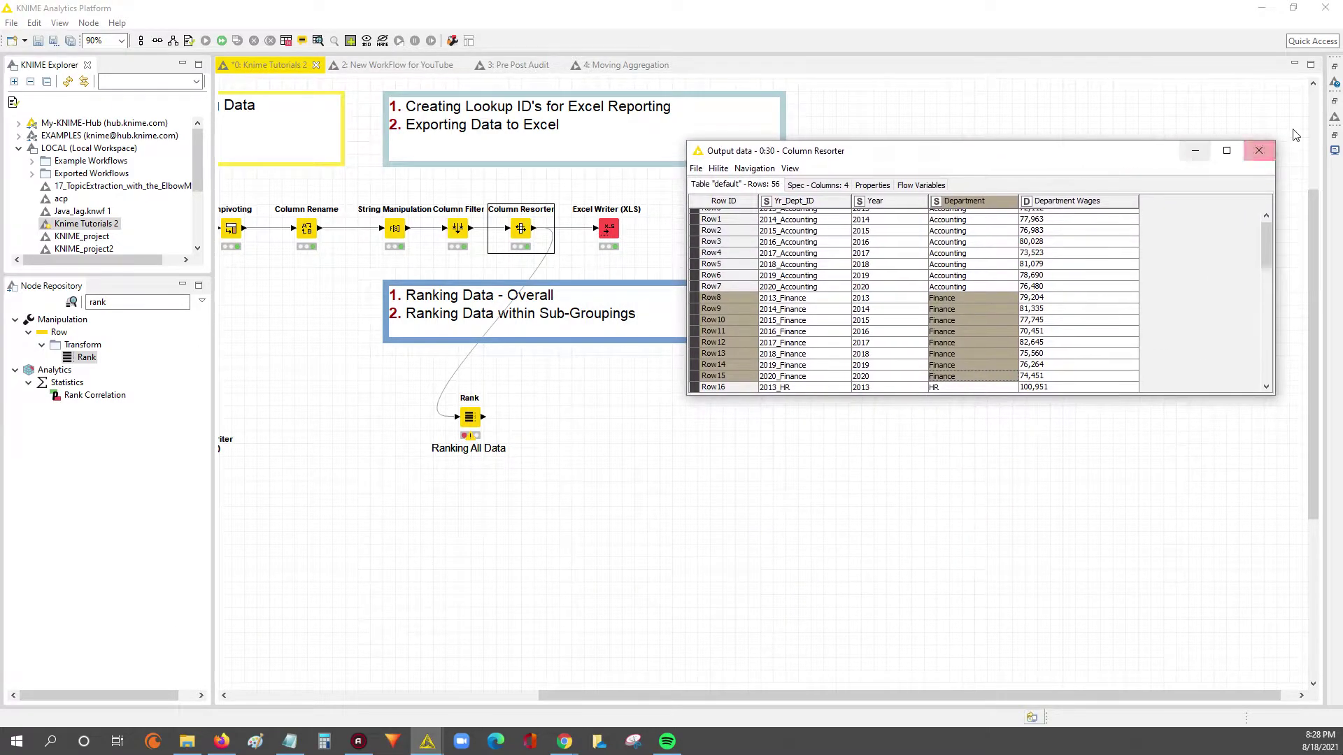
{"action": "left_click", "coordinate": [1258, 151]}
- Open the Ranking All Data node's configuration and move the dialog to the left
{"action": "left_click", "coordinate": [131, 301]}
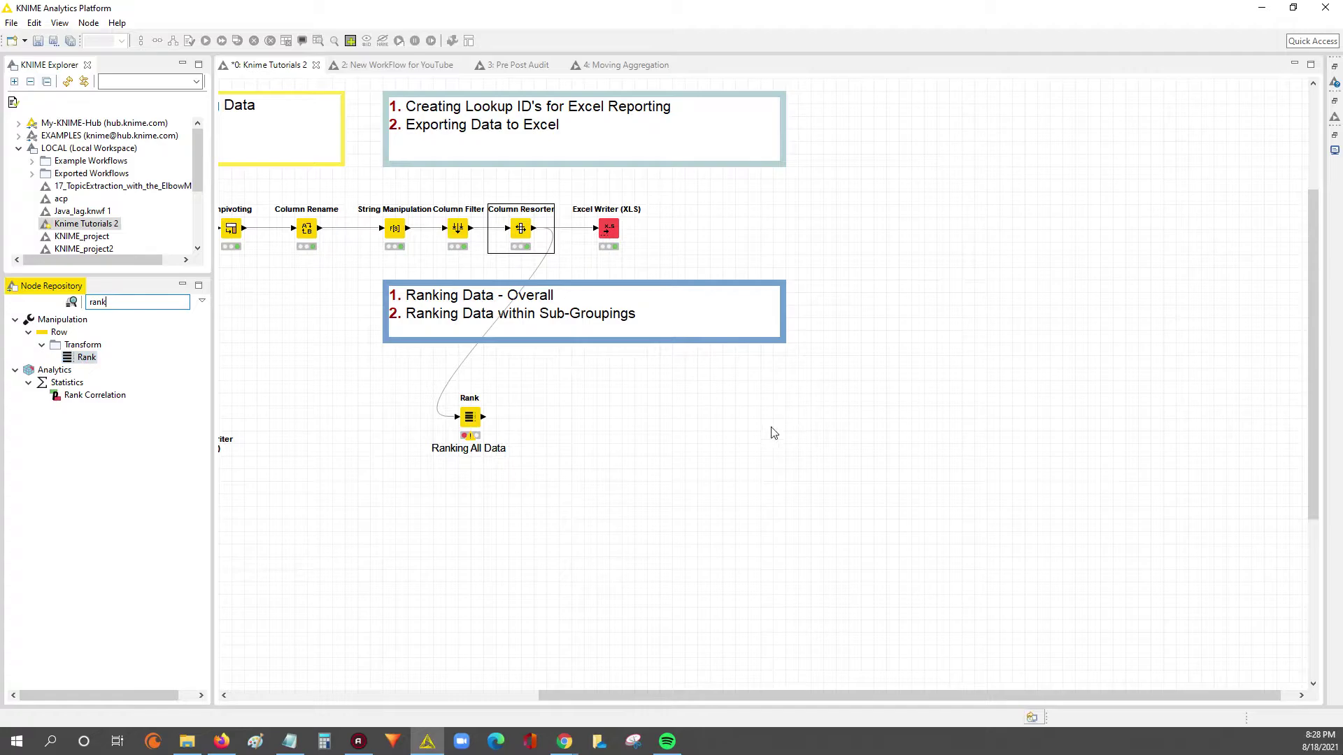
{"action": "double_click", "coordinate": [471, 418]}
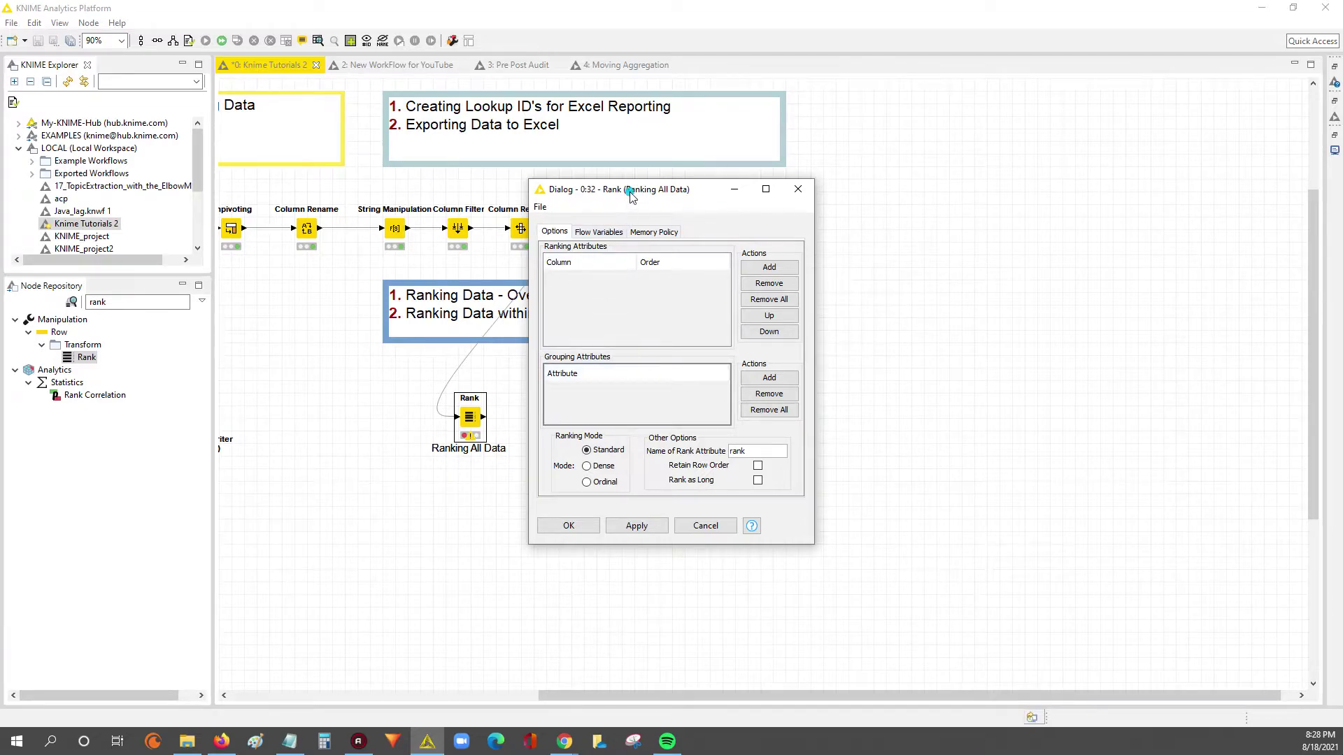
{"action": "left_click_drag", "start_coordinate": [632, 196], "coordinate": [208, 272]}
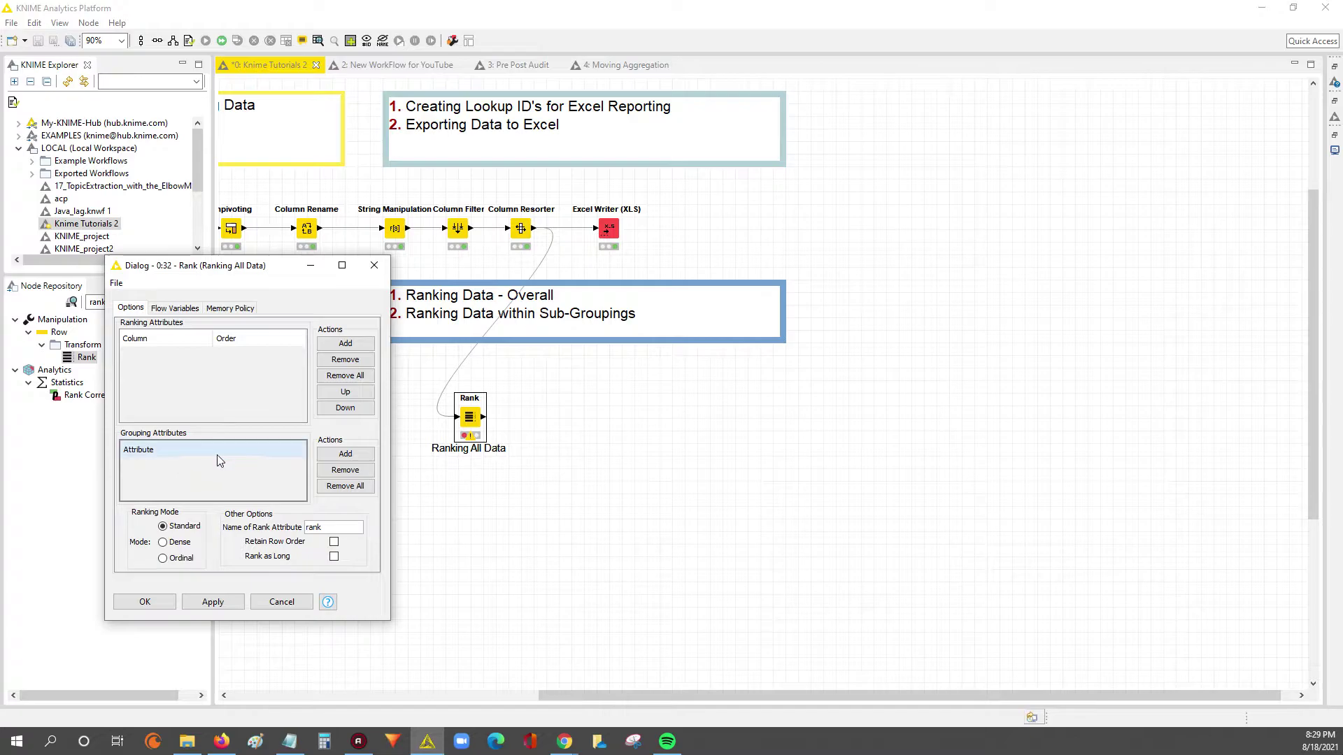
{"action": "left_click", "coordinate": [345, 454]}
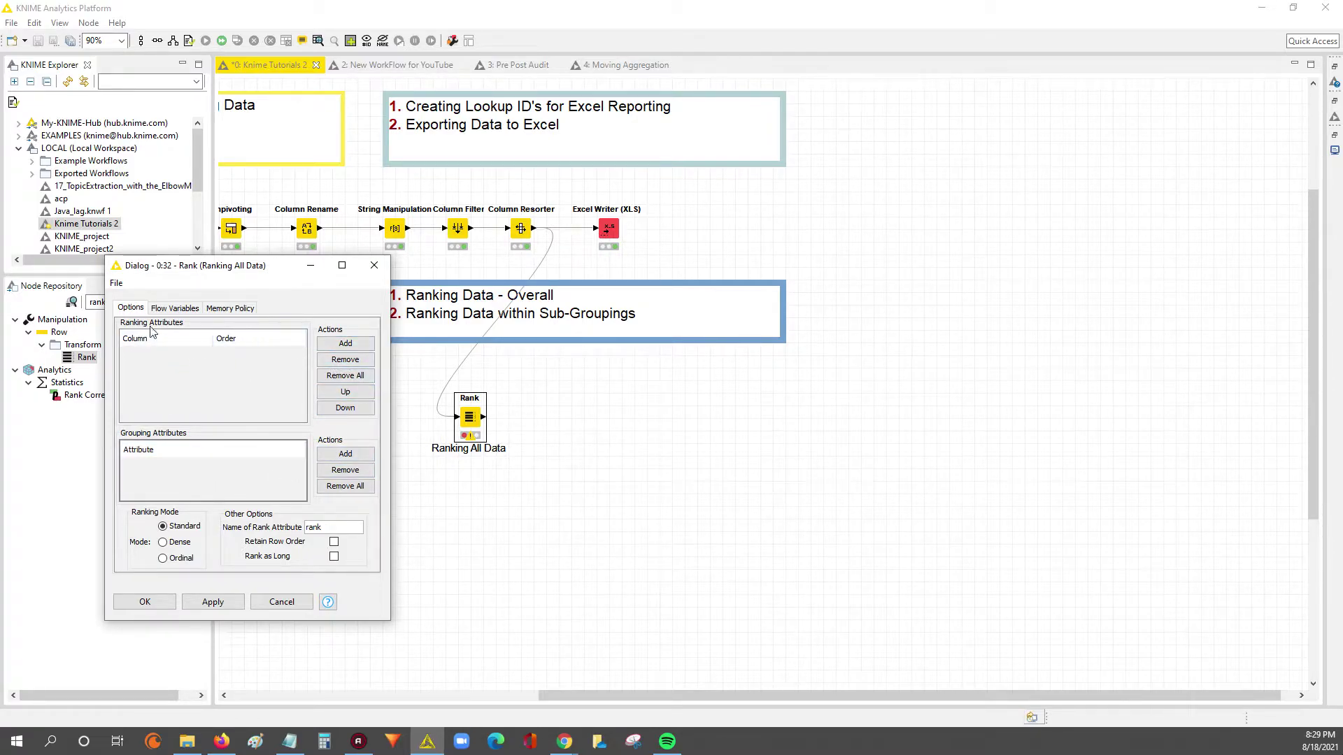
- Add Department Wages as a Descending ranking attribute, with the rank column named 'Rank Wages'
{"action": "left_click", "coordinate": [346, 344]}
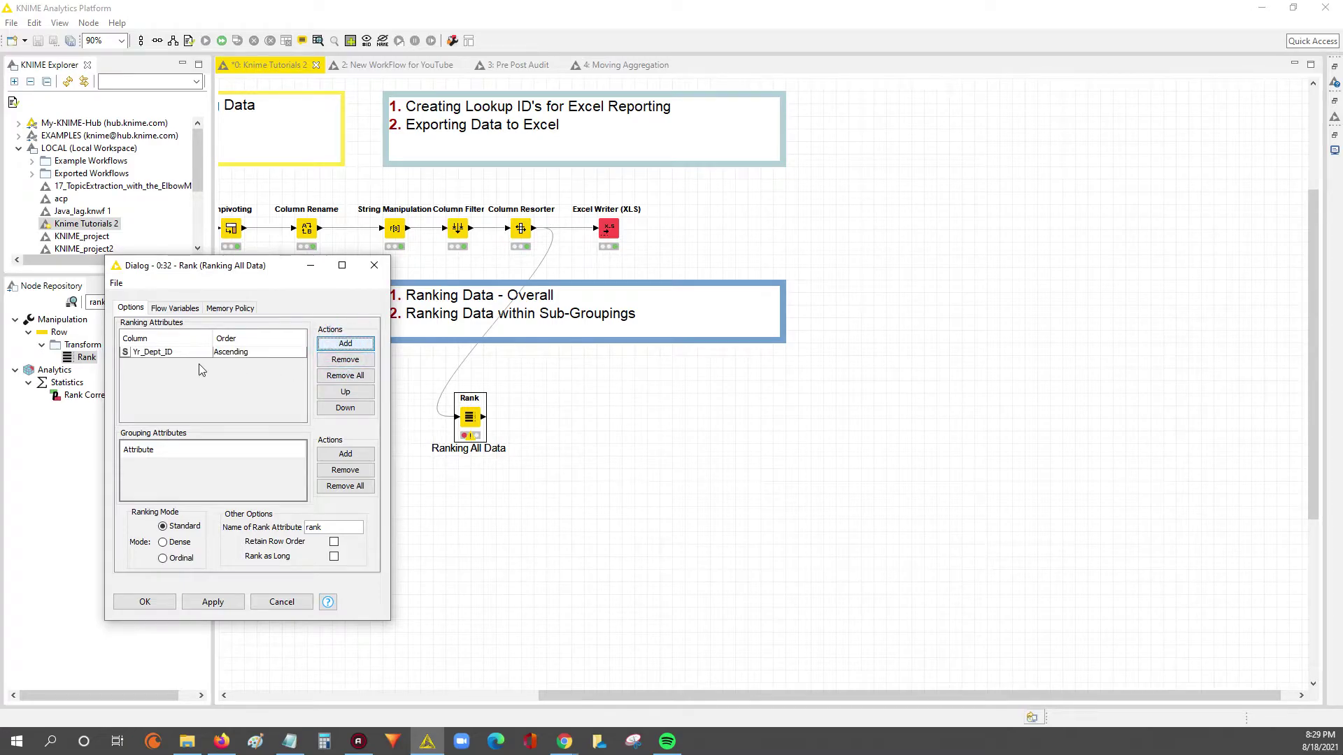
{"action": "left_click", "coordinate": [181, 356]}
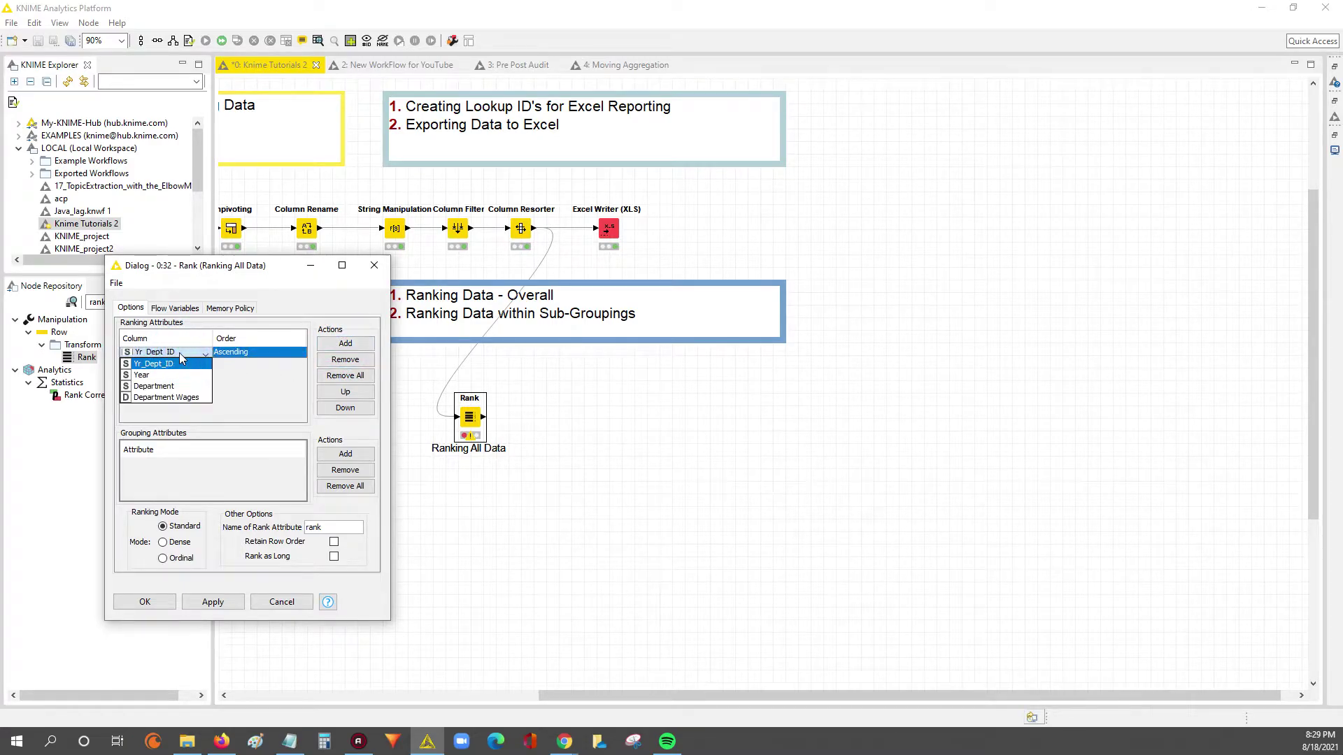
{"action": "left_click", "coordinate": [178, 397]}
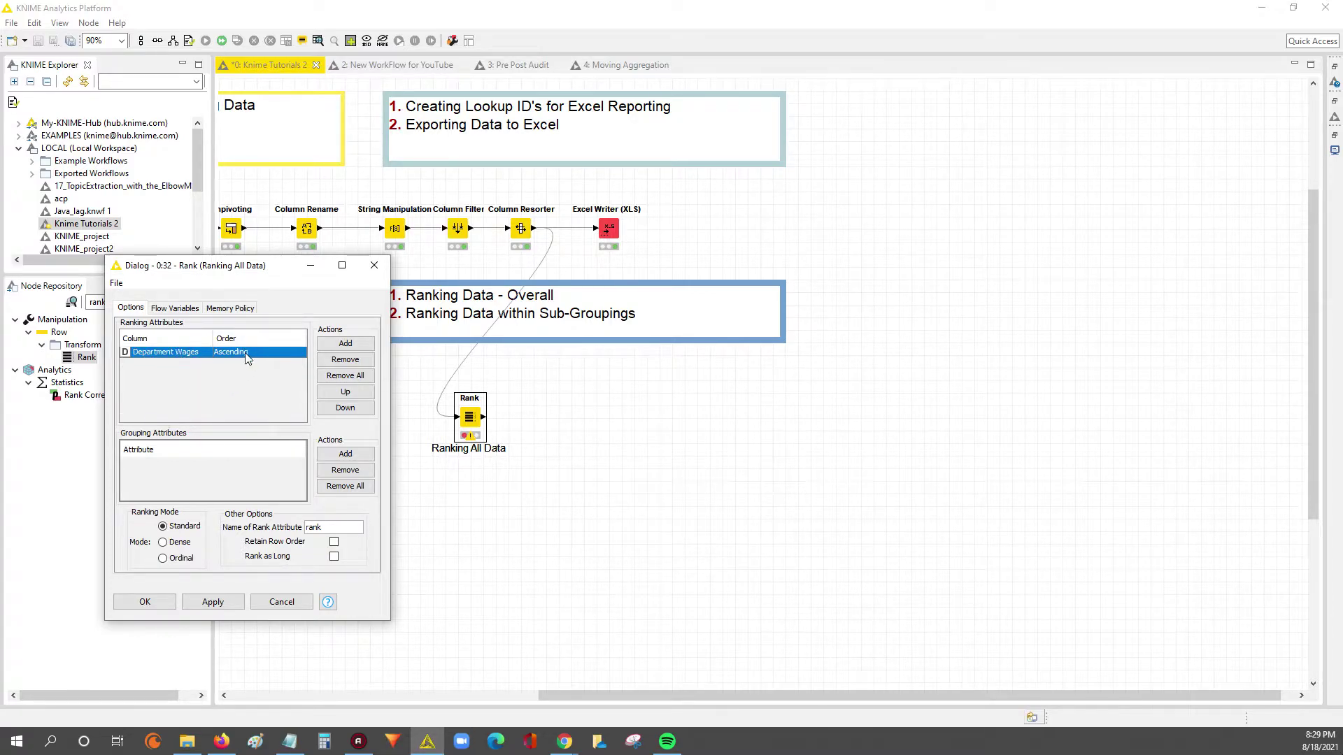
{"action": "left_click", "coordinate": [247, 353]}
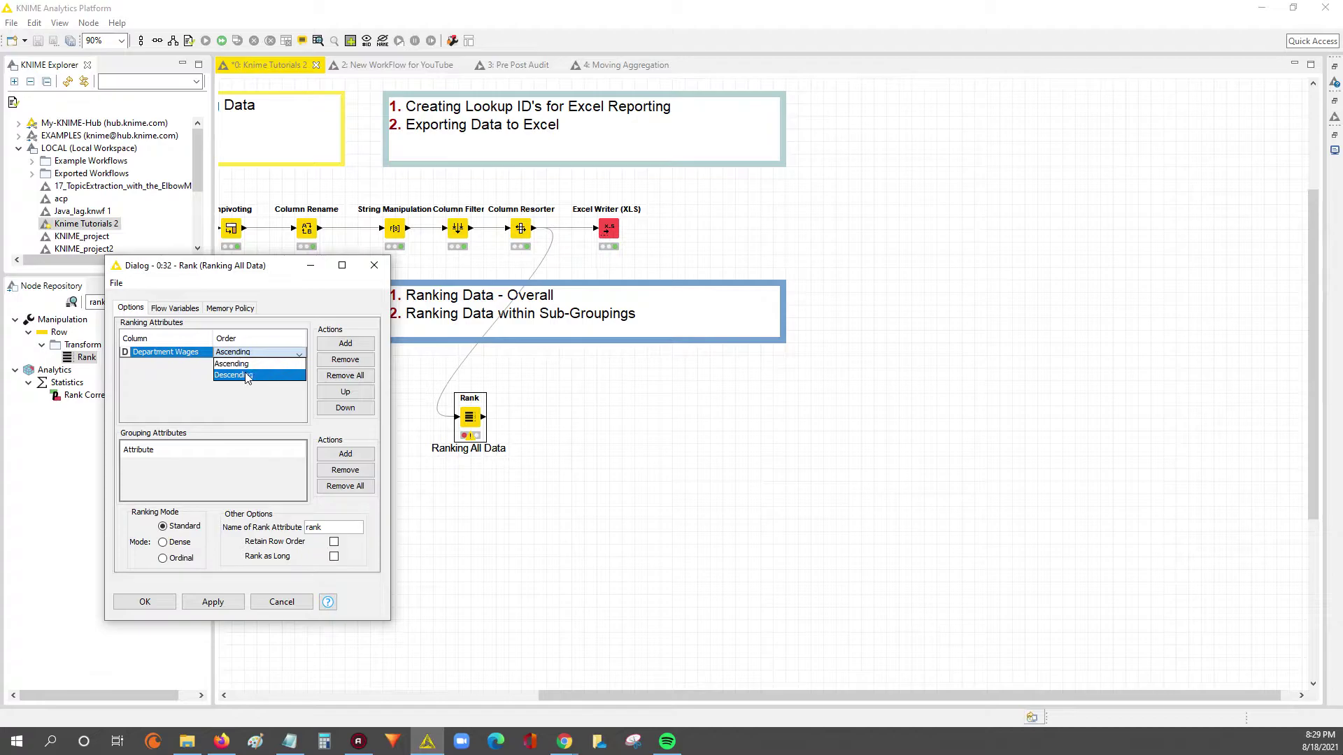
{"action": "left_click", "coordinate": [246, 375]}
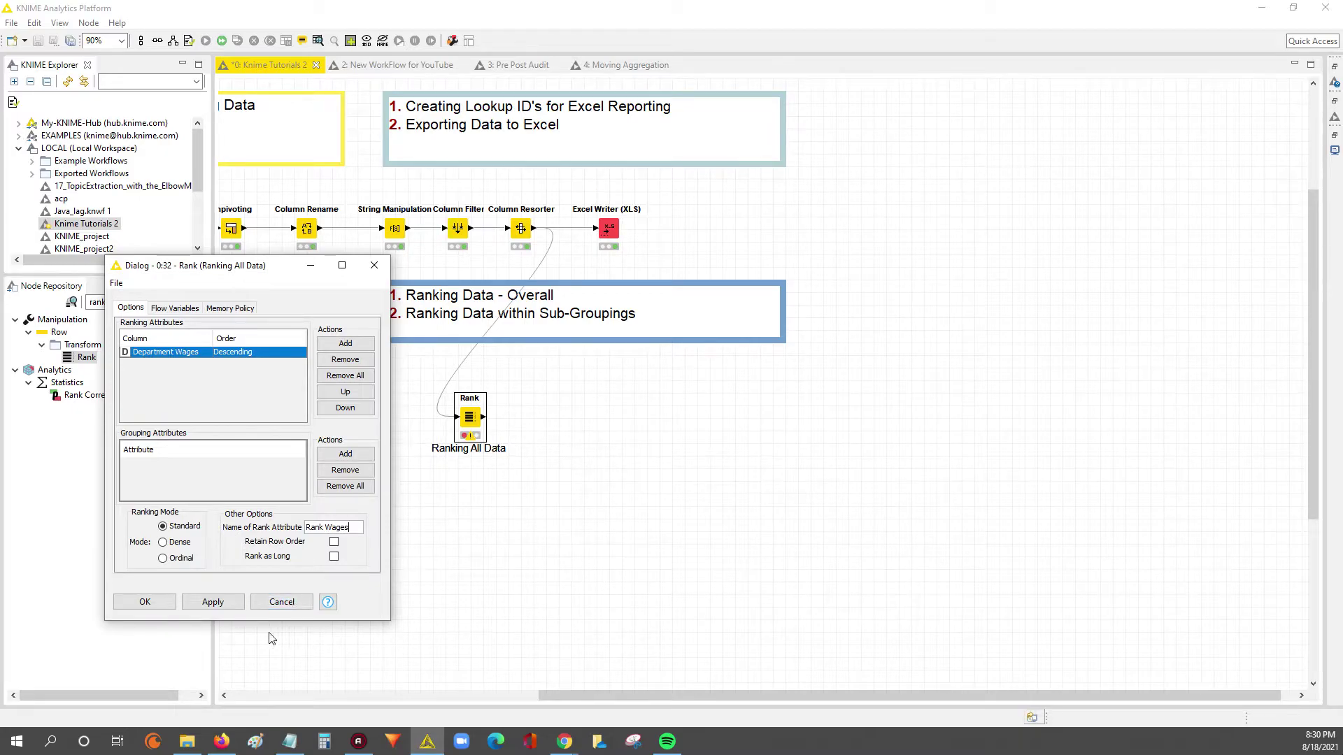
- Apply the ranking settings, close the dialog and execute the Rank node
{"action": "left_click", "coordinate": [213, 602]}
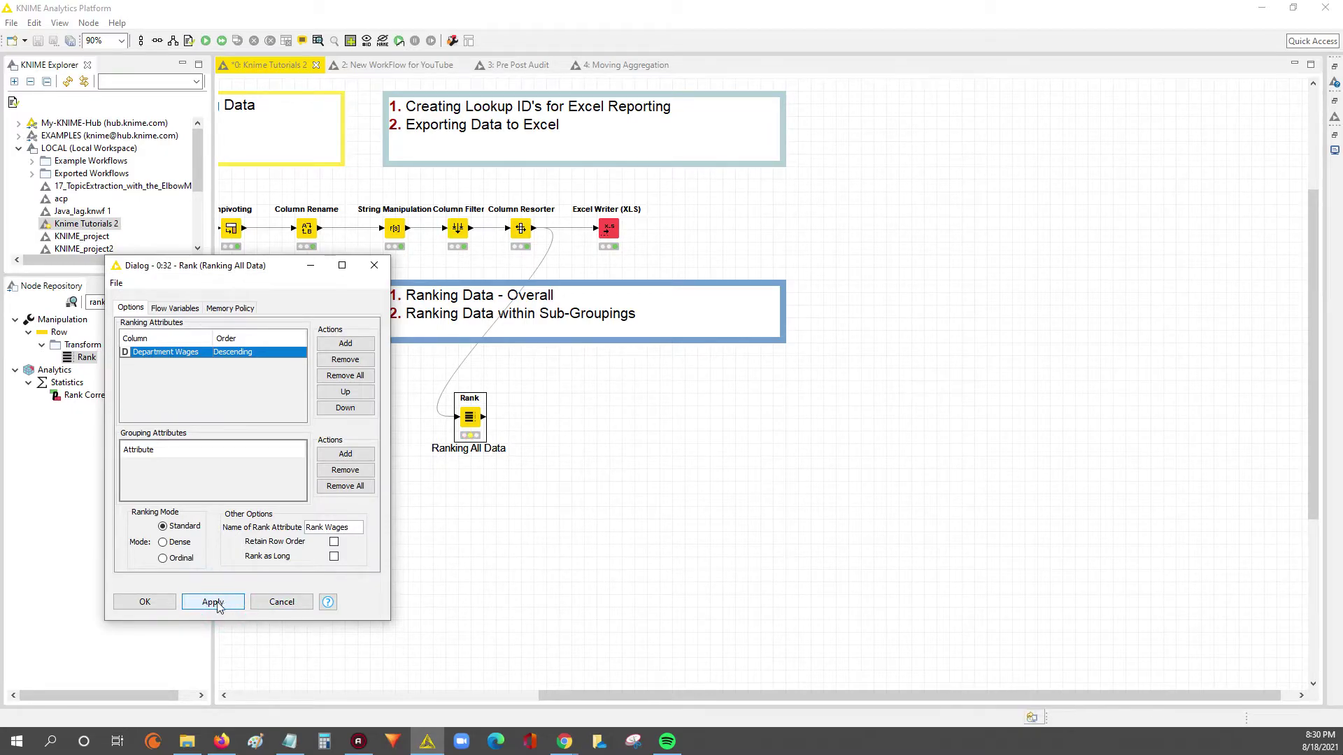
{"action": "left_click", "coordinate": [145, 602]}
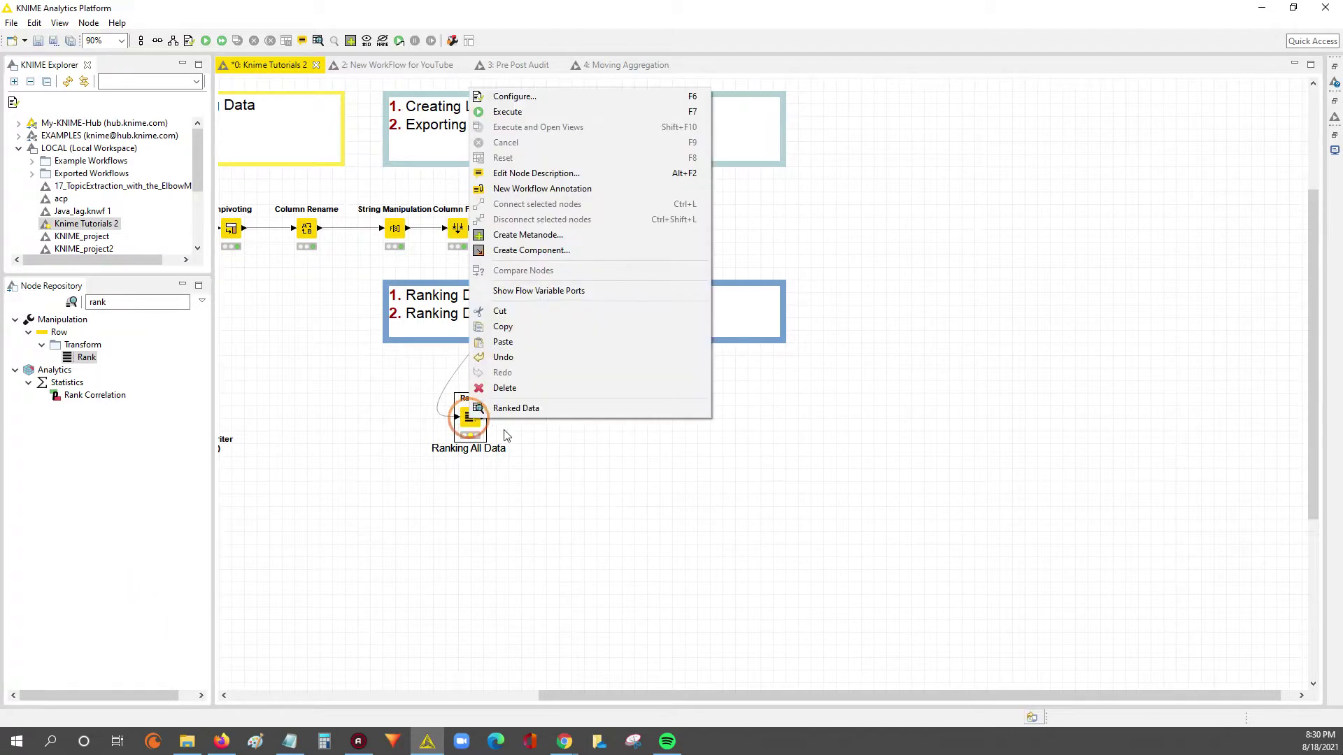
{"action": "right_click", "coordinate": [469, 417]}
{"action": "left_click", "coordinate": [507, 112]}
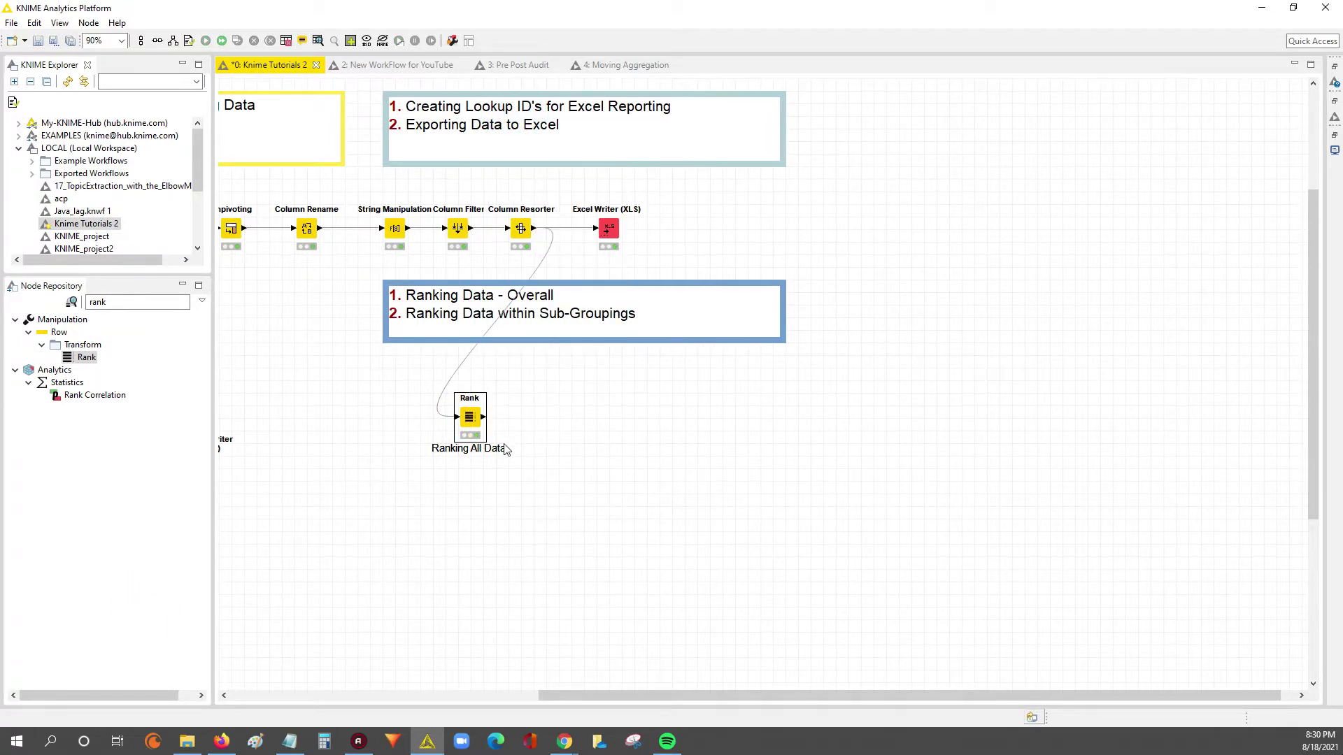
- Open the Ranked Data table and inspect the top-ranked Row43 and Row44 wage values
{"action": "right_click", "coordinate": [485, 418]}
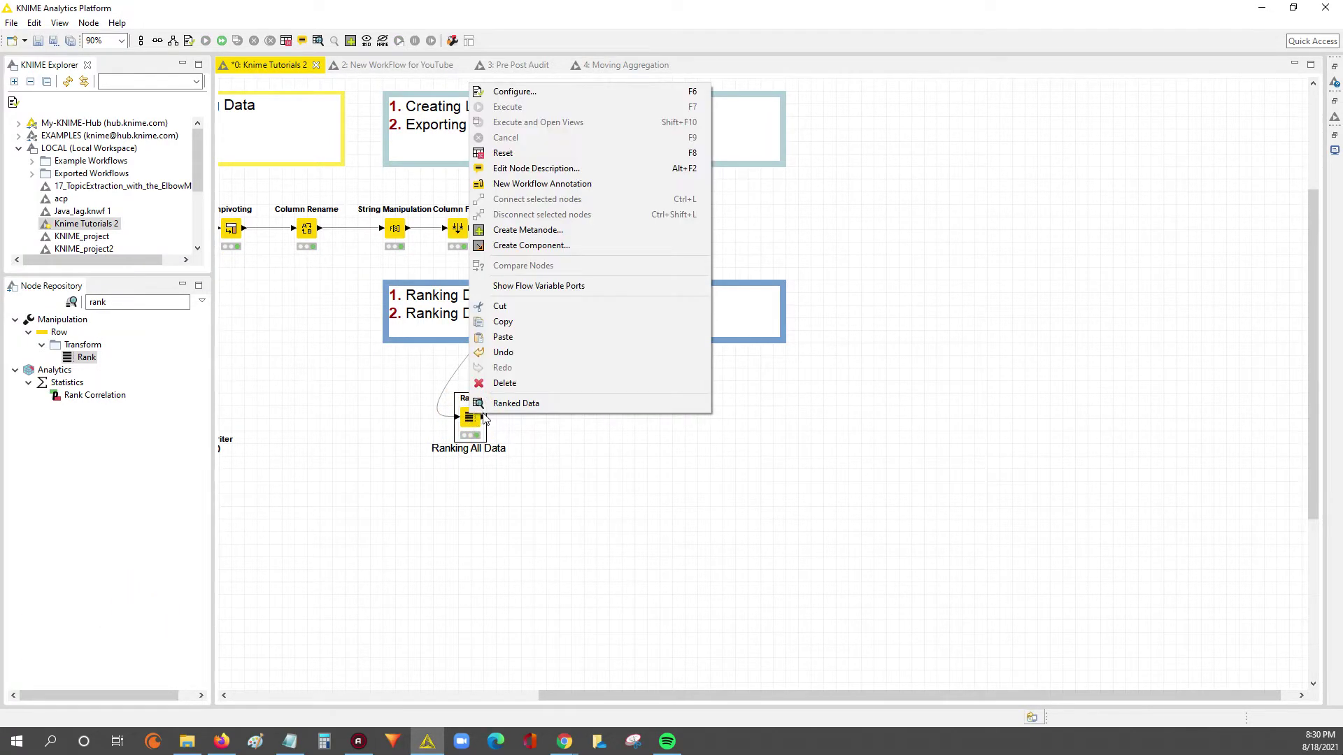
{"action": "left_click", "coordinate": [540, 403]}
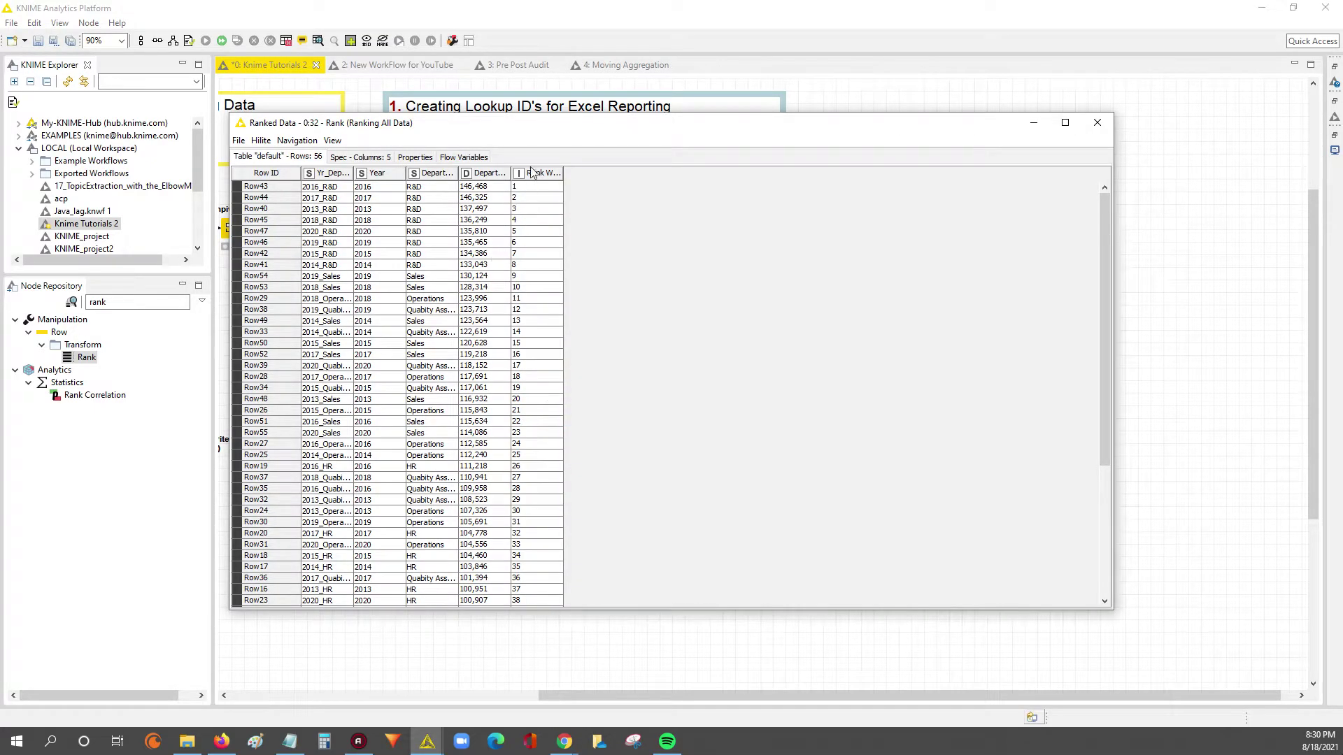
{"action": "left_click_drag", "start_coordinate": [511, 172], "coordinate": [570, 172]}
{"action": "left_click", "coordinate": [473, 187]}
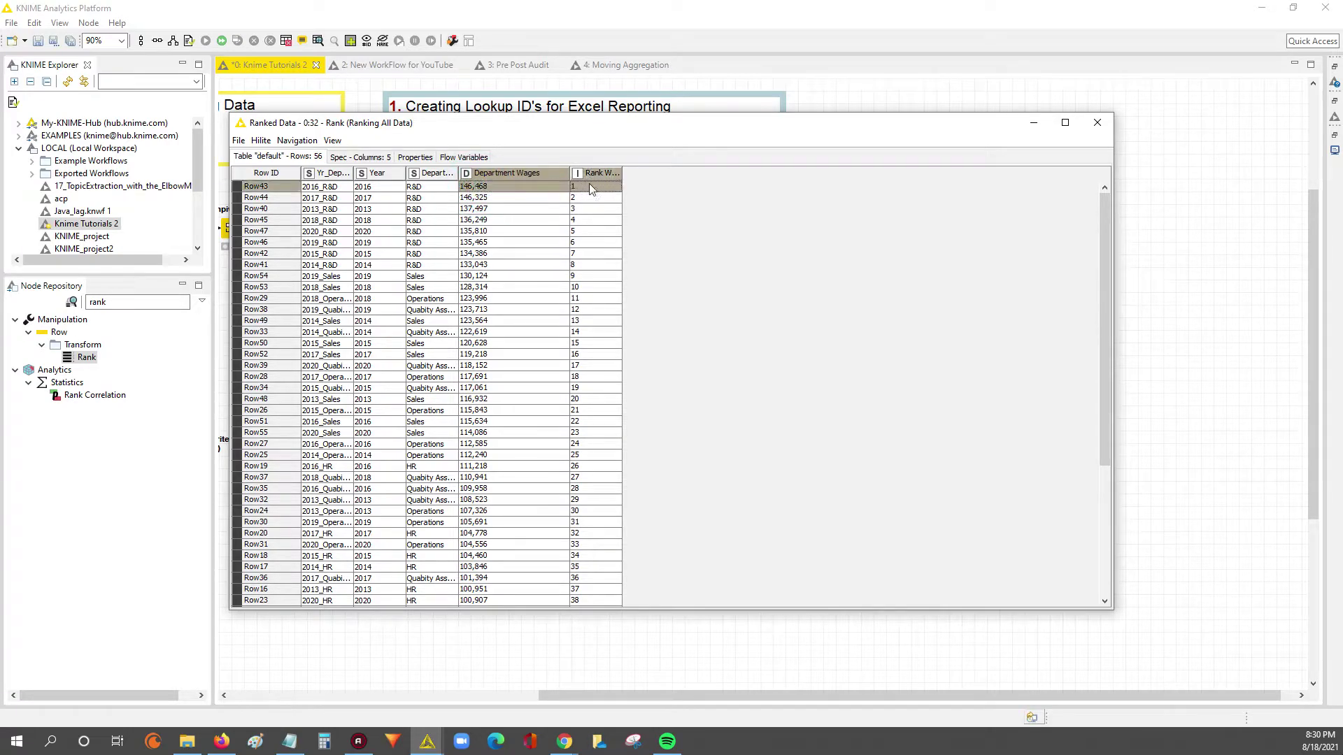
{"action": "left_click_drag", "start_coordinate": [382, 190], "coordinate": [691, 174]}
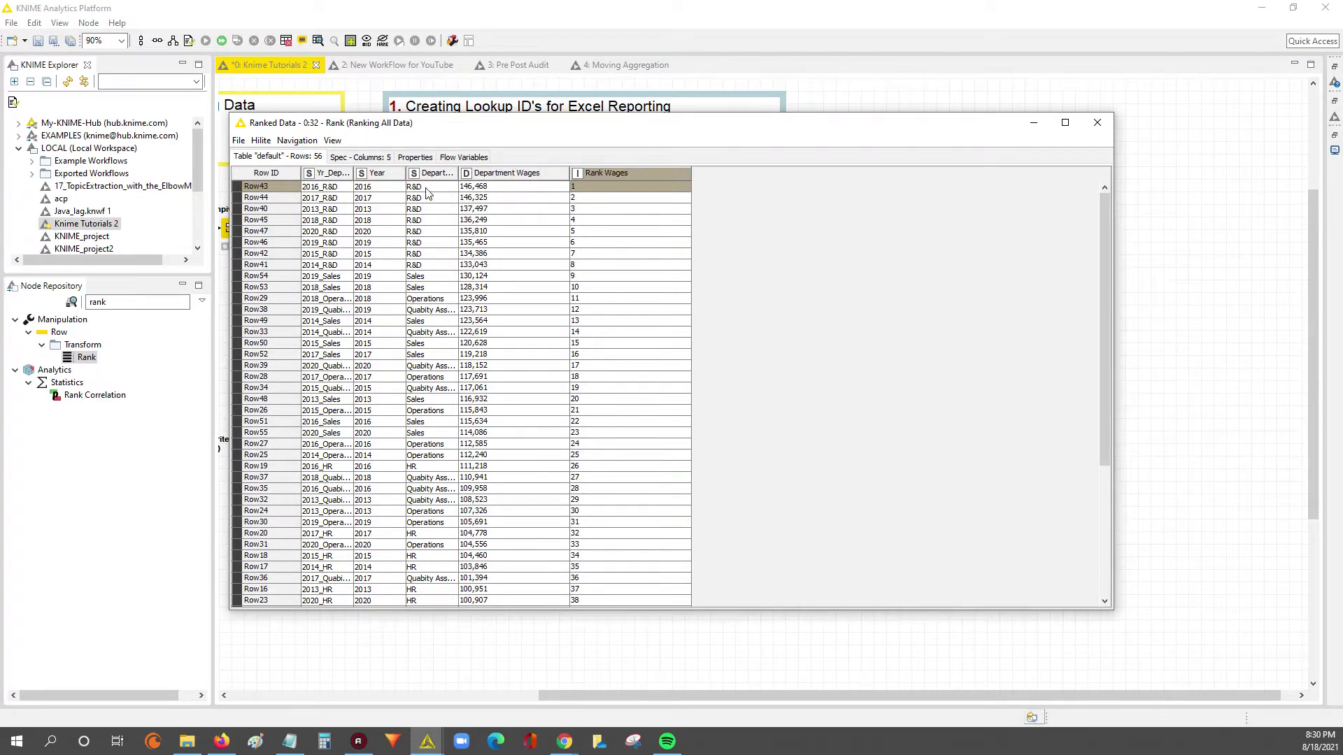
{"action": "left_click_drag", "start_coordinate": [383, 190], "coordinate": [624, 182]}
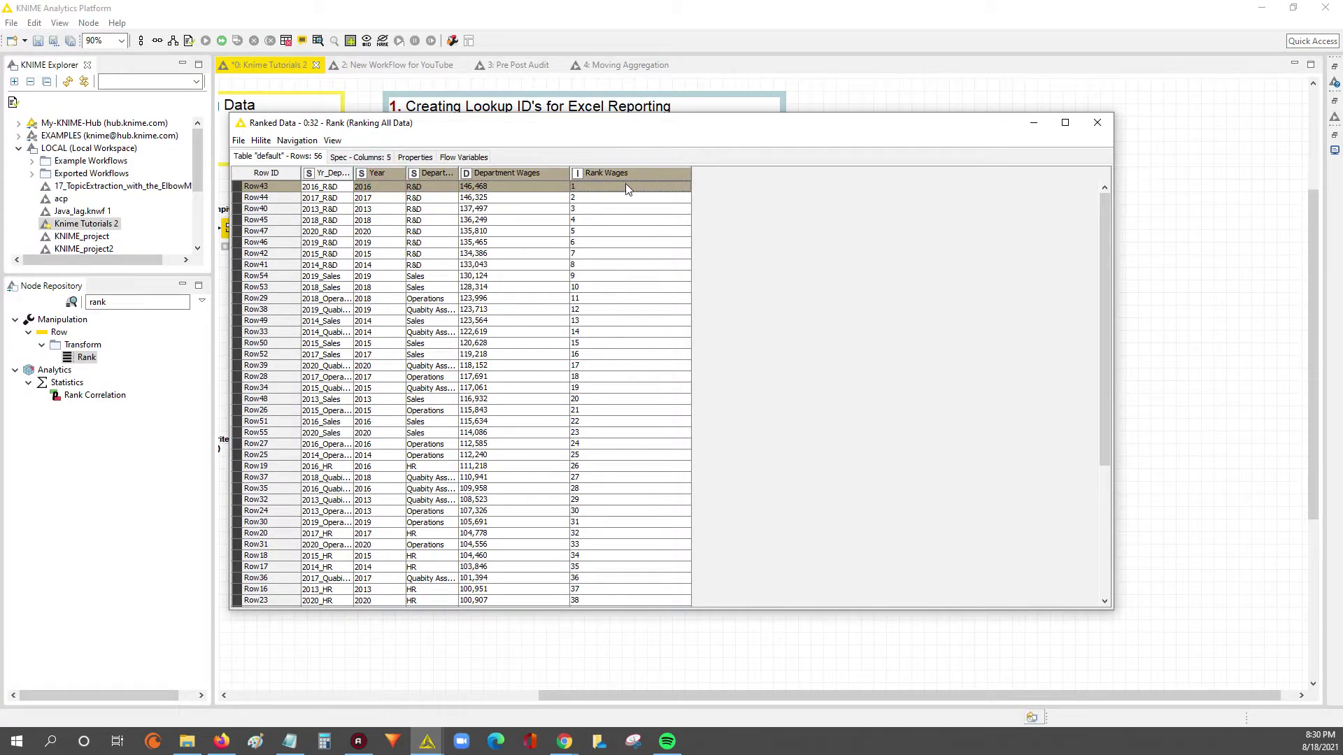
{"action": "left_click", "coordinate": [493, 189]}
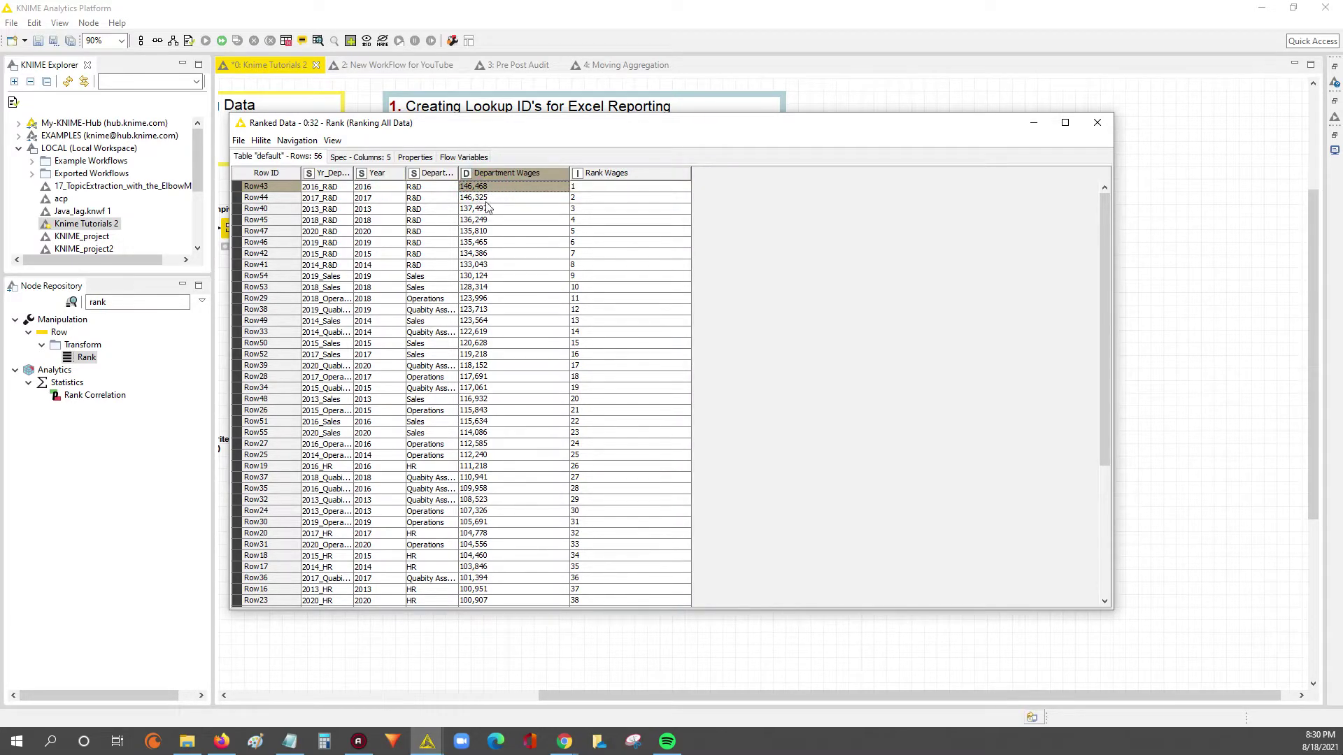
{"action": "left_click", "coordinate": [485, 201]}
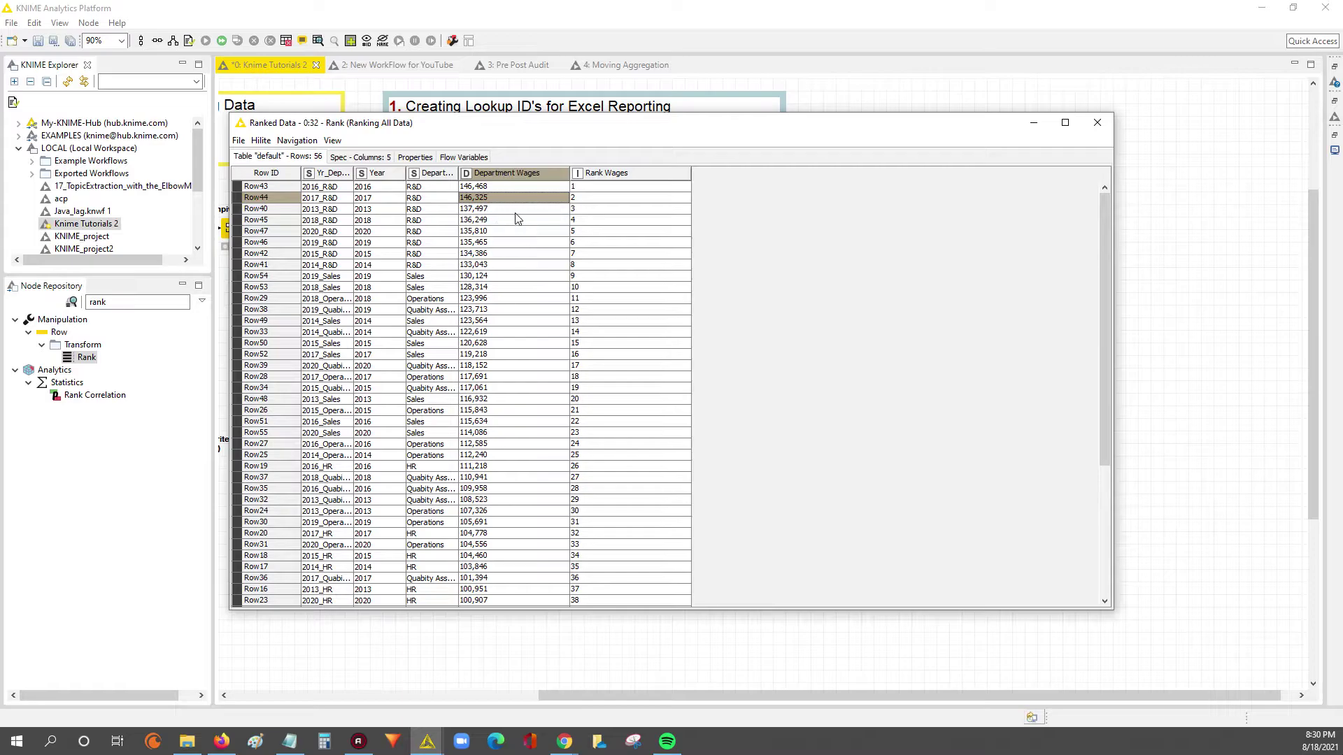
- Sort by Department Wages descending and select the rows ranked 1 through 15
{"action": "left_click", "coordinate": [499, 174]}
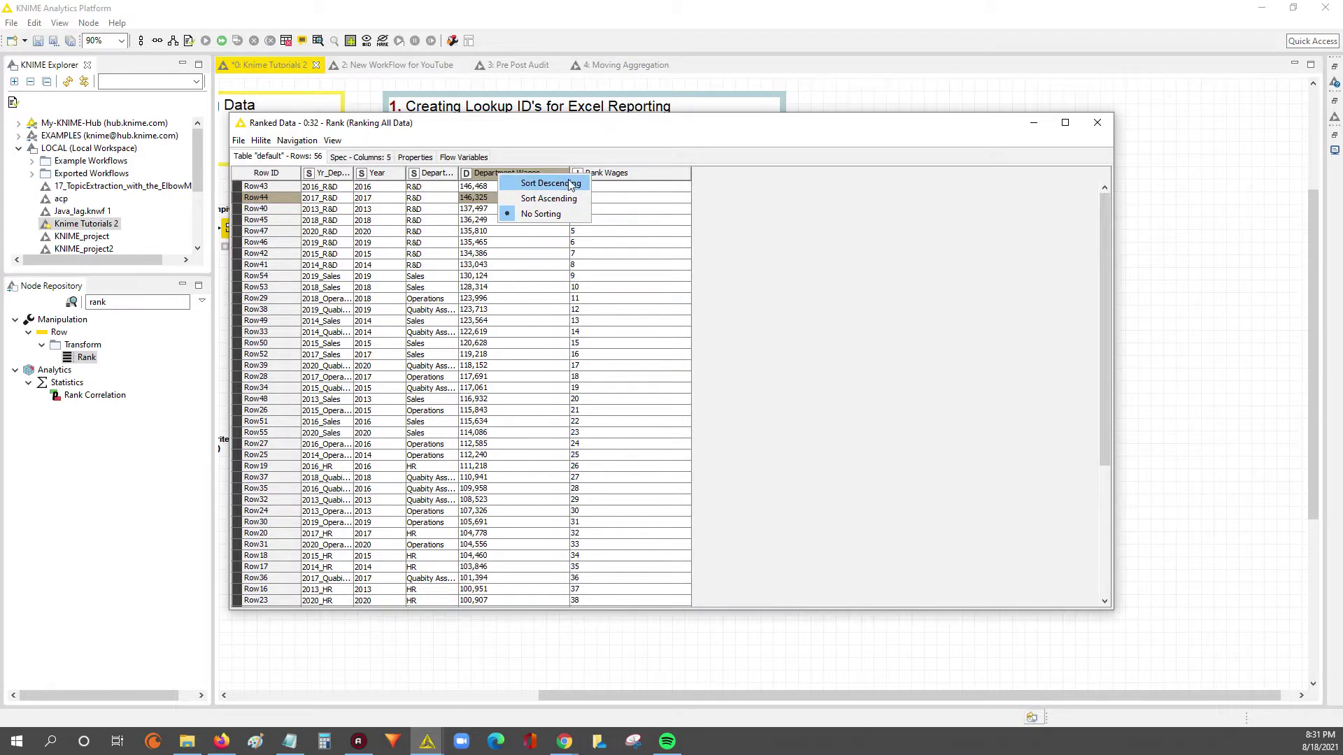
{"action": "left_click", "coordinate": [558, 184]}
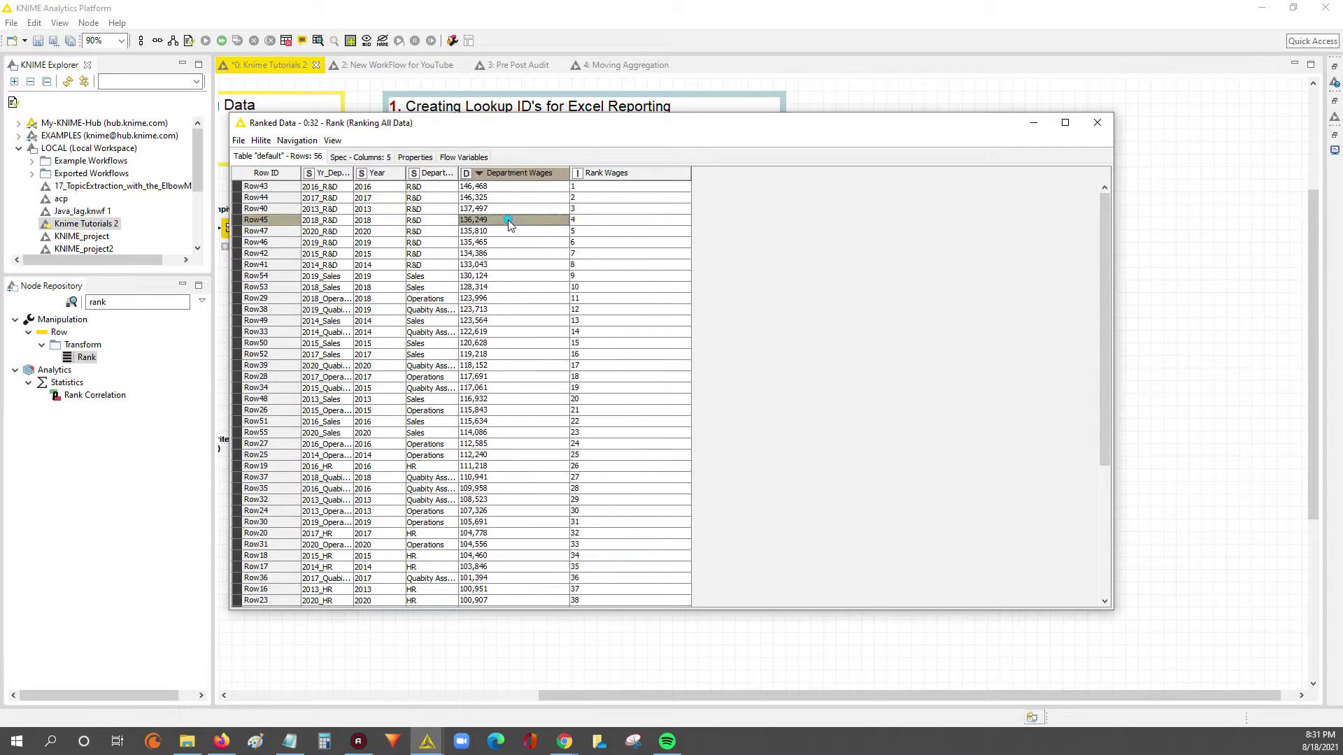
{"action": "left_click_drag", "start_coordinate": [498, 190], "coordinate": [523, 318]}
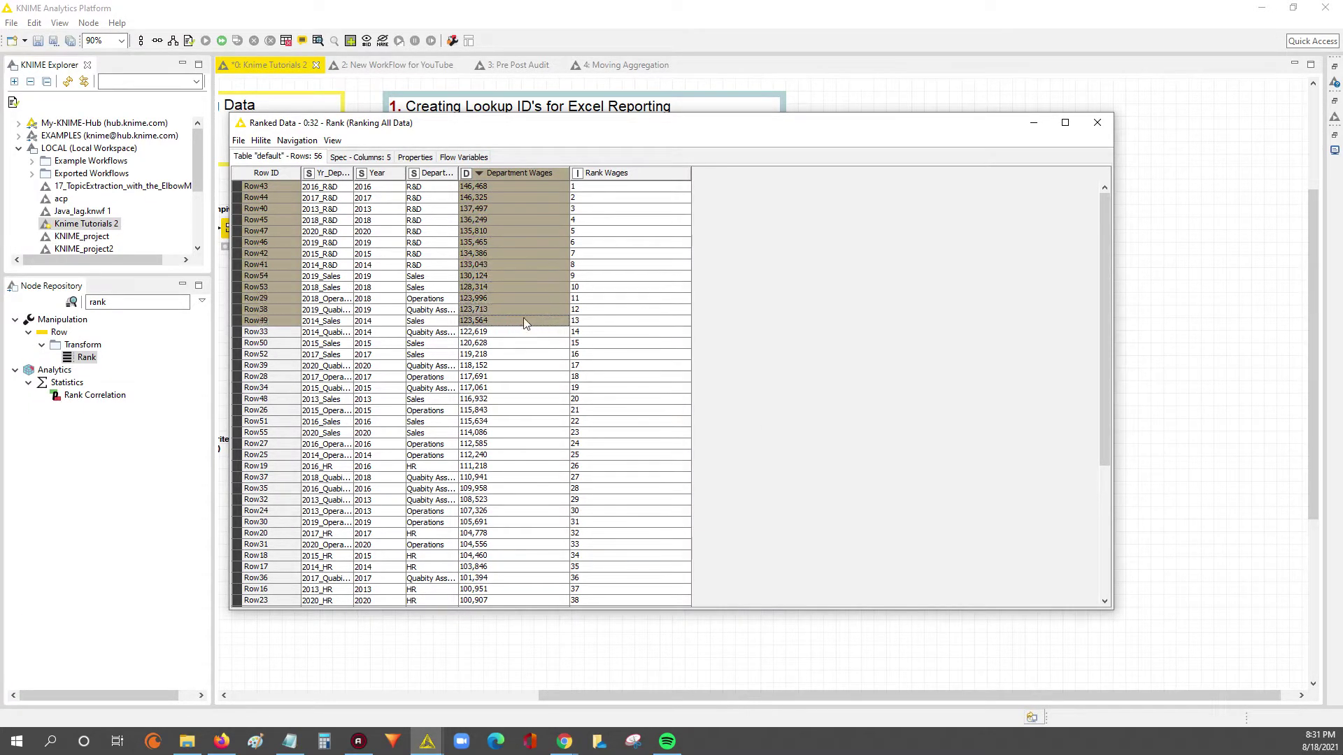
{"action": "left_click_drag", "start_coordinate": [608, 192], "coordinate": [614, 381]}
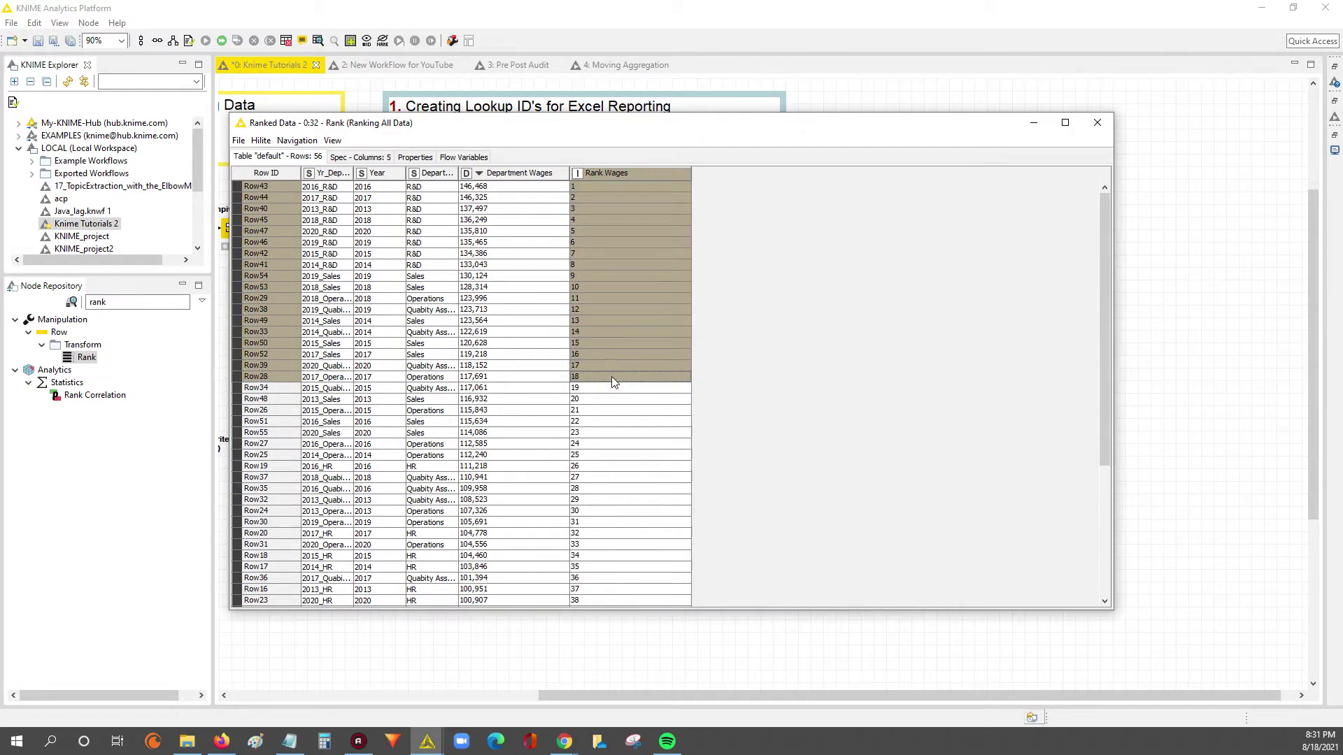
- Switch the Department Wages rank order to Ascending, apply it, and re-execute the Rank node
{"action": "left_click", "coordinate": [1097, 123]}
{"action": "double_click", "coordinate": [473, 417]}
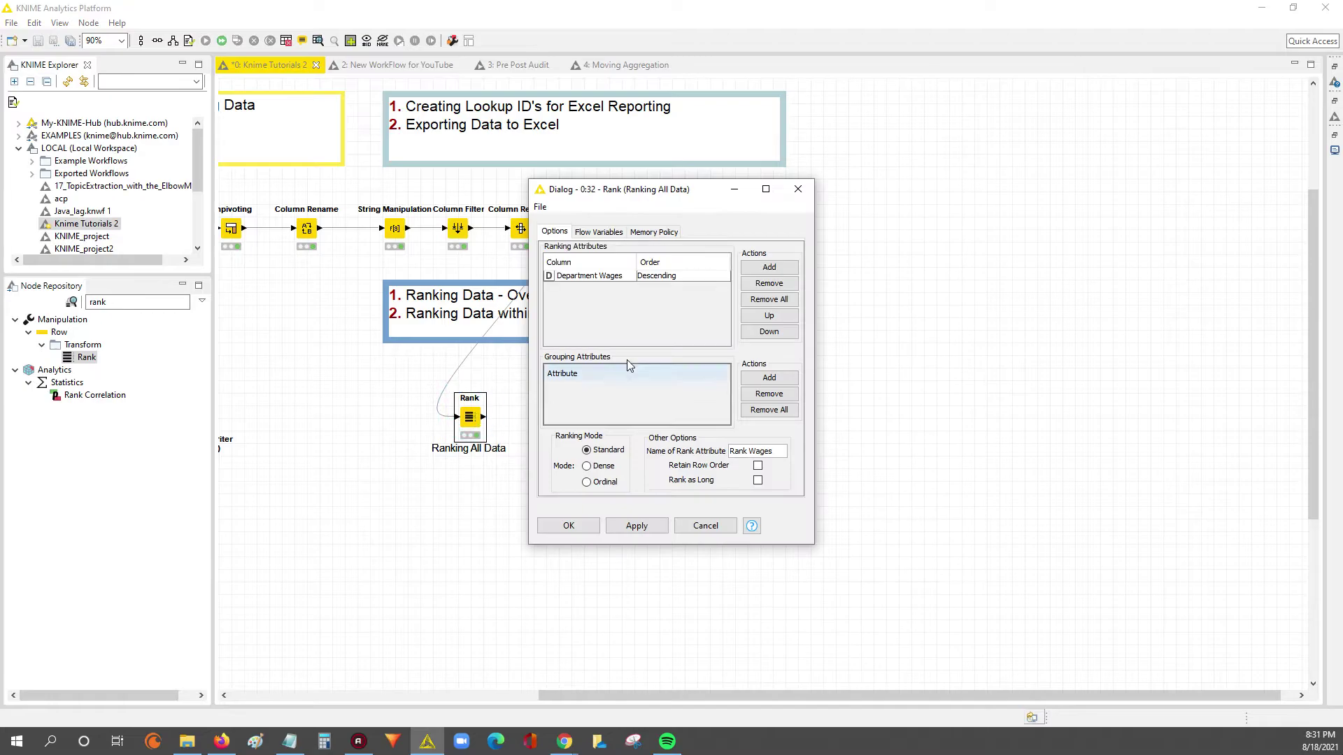
{"action": "left_click", "coordinate": [684, 279]}
{"action": "left_click", "coordinate": [660, 291]}
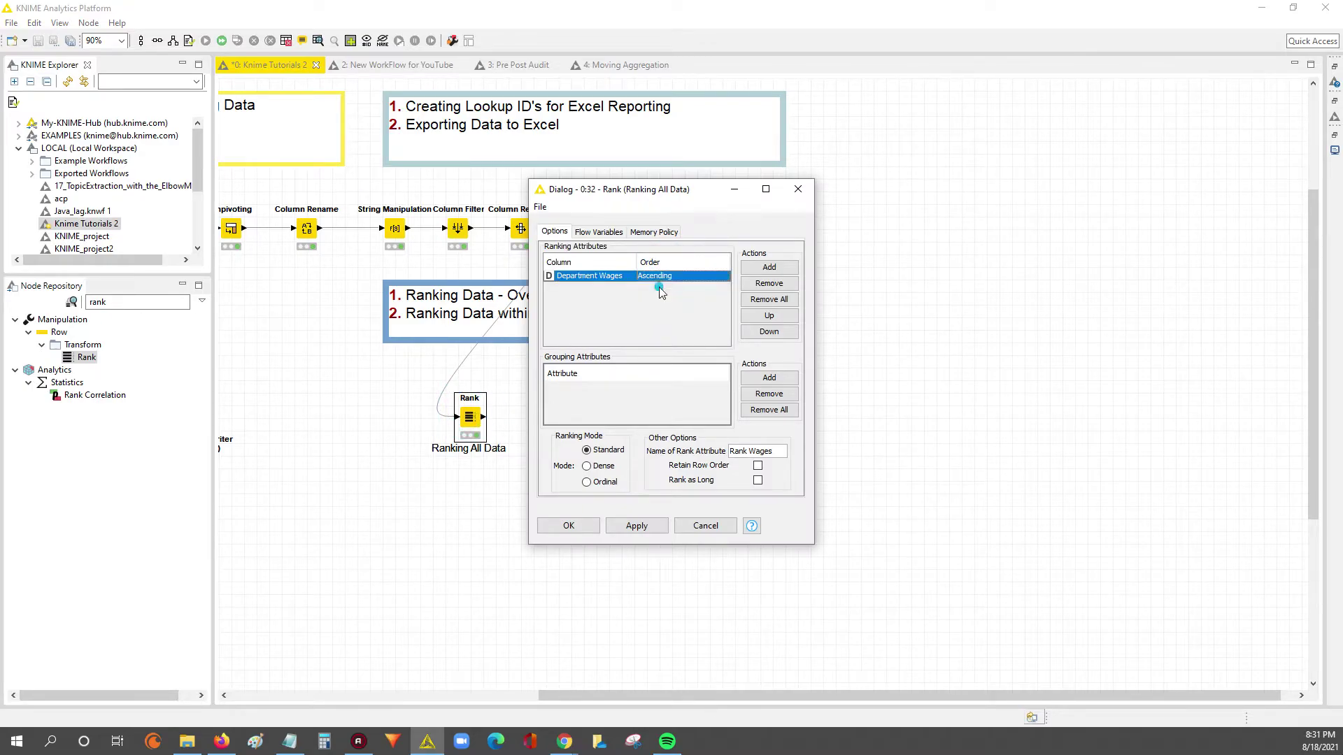
{"action": "left_click", "coordinate": [636, 528]}
{"action": "left_click", "coordinate": [741, 384]}
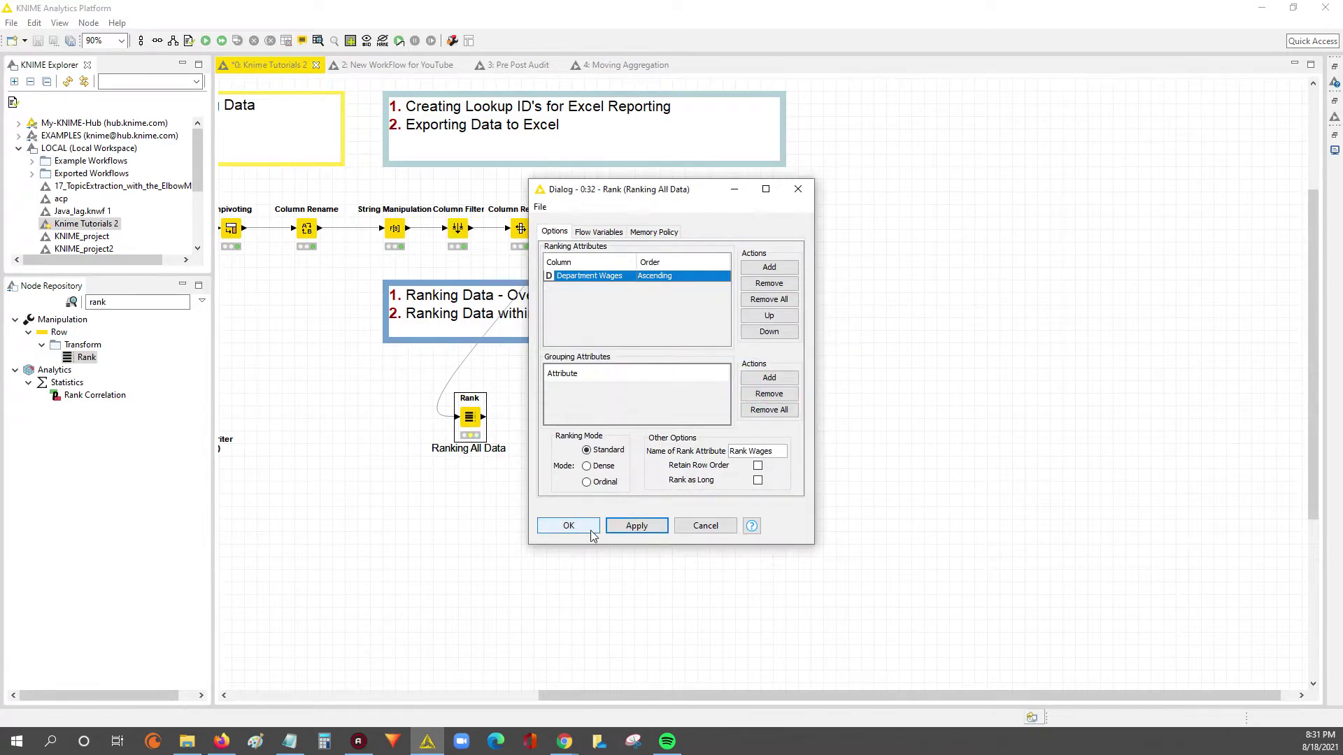
{"action": "left_click", "coordinate": [569, 527]}
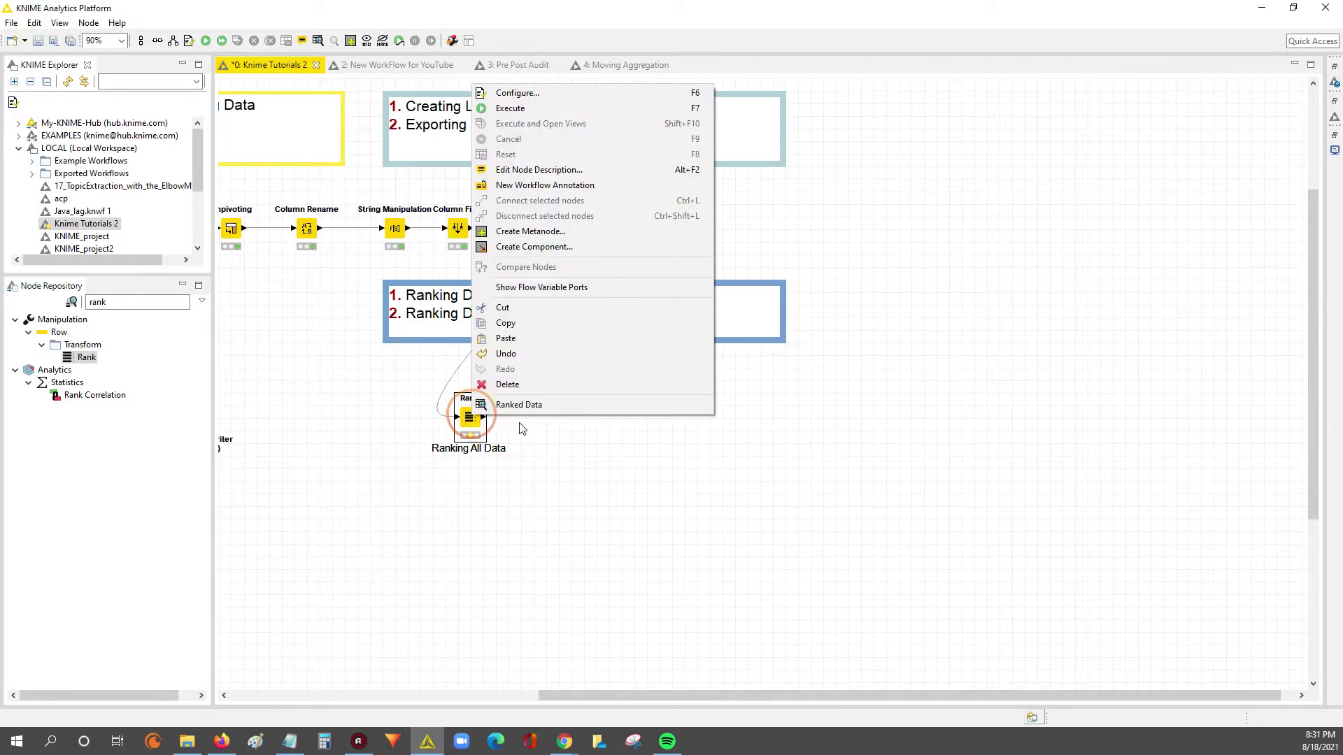
{"action": "right_click", "coordinate": [471, 416]}
{"action": "left_click", "coordinate": [510, 109]}
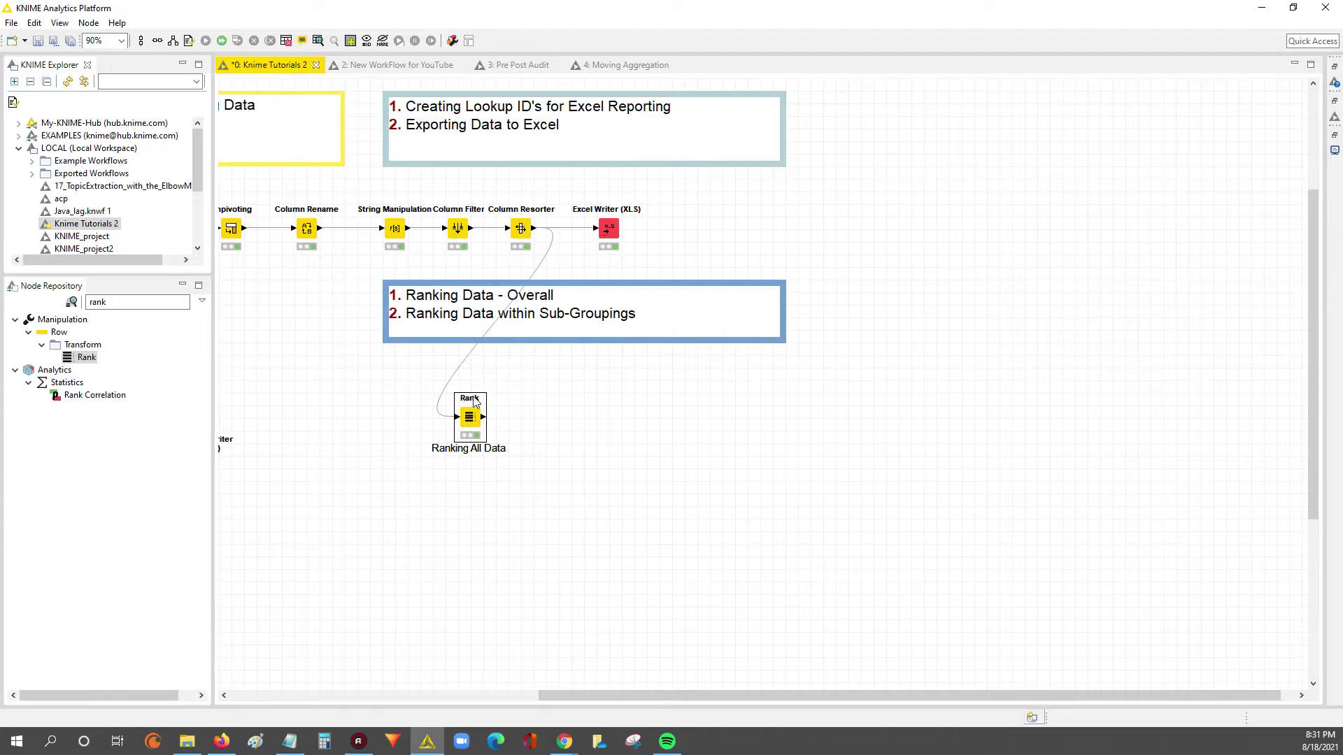
{"action": "right_click", "coordinate": [474, 418]}
{"action": "left_click", "coordinate": [509, 411]}
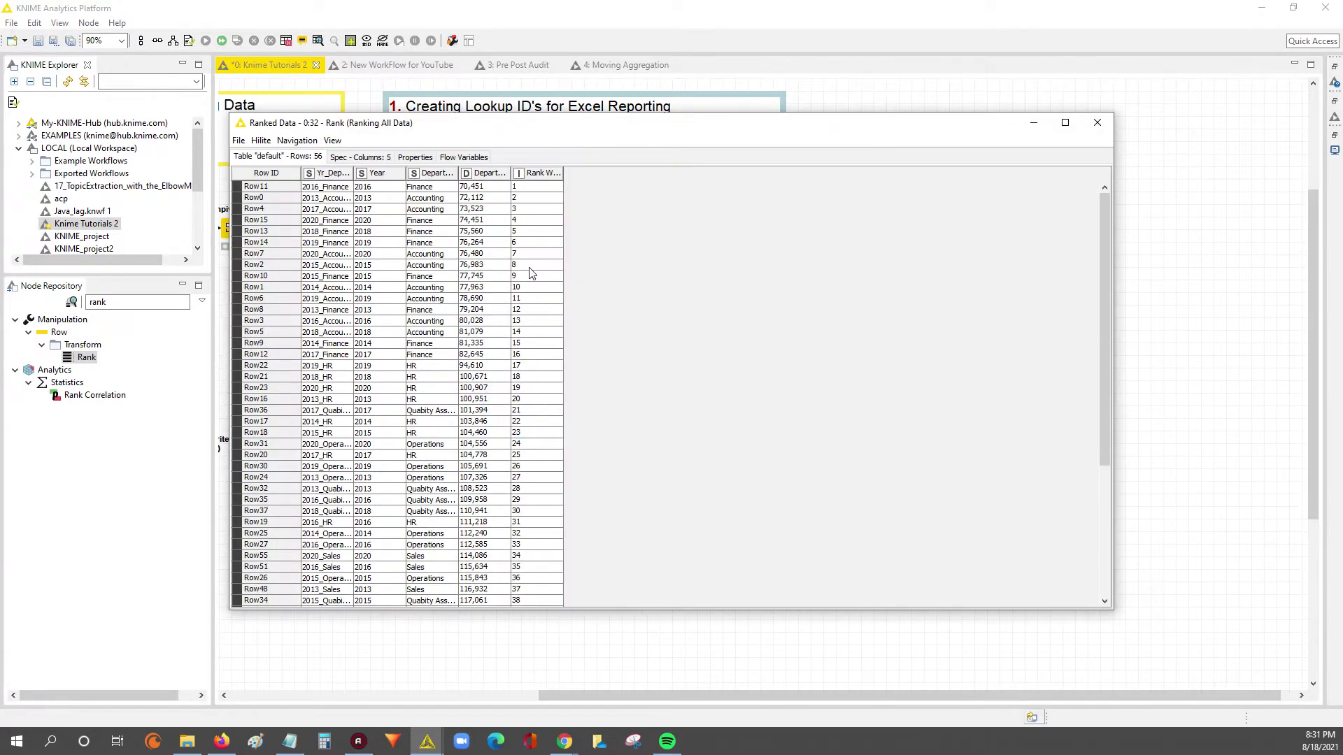
{"action": "left_click_drag", "start_coordinate": [513, 172], "coordinate": [565, 174]}
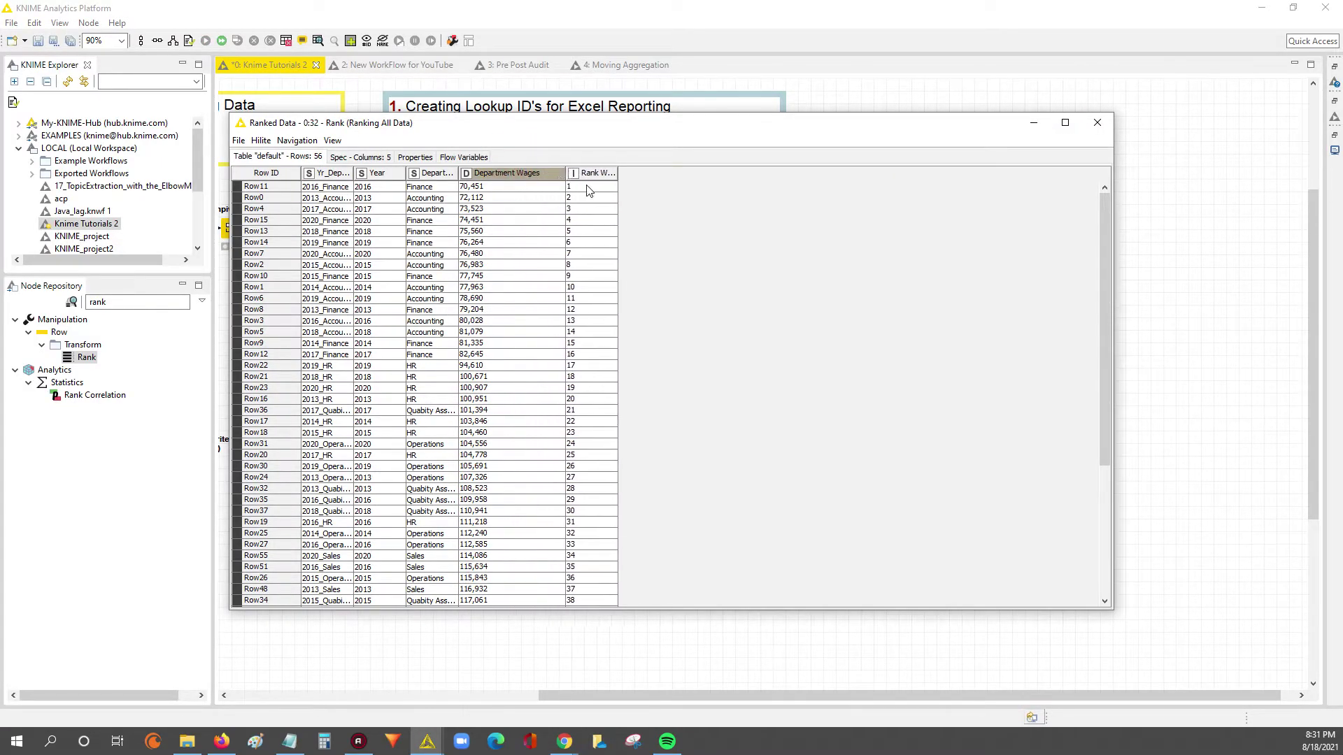
{"action": "left_click", "coordinate": [593, 186]}
{"action": "left_click", "coordinate": [466, 187]}
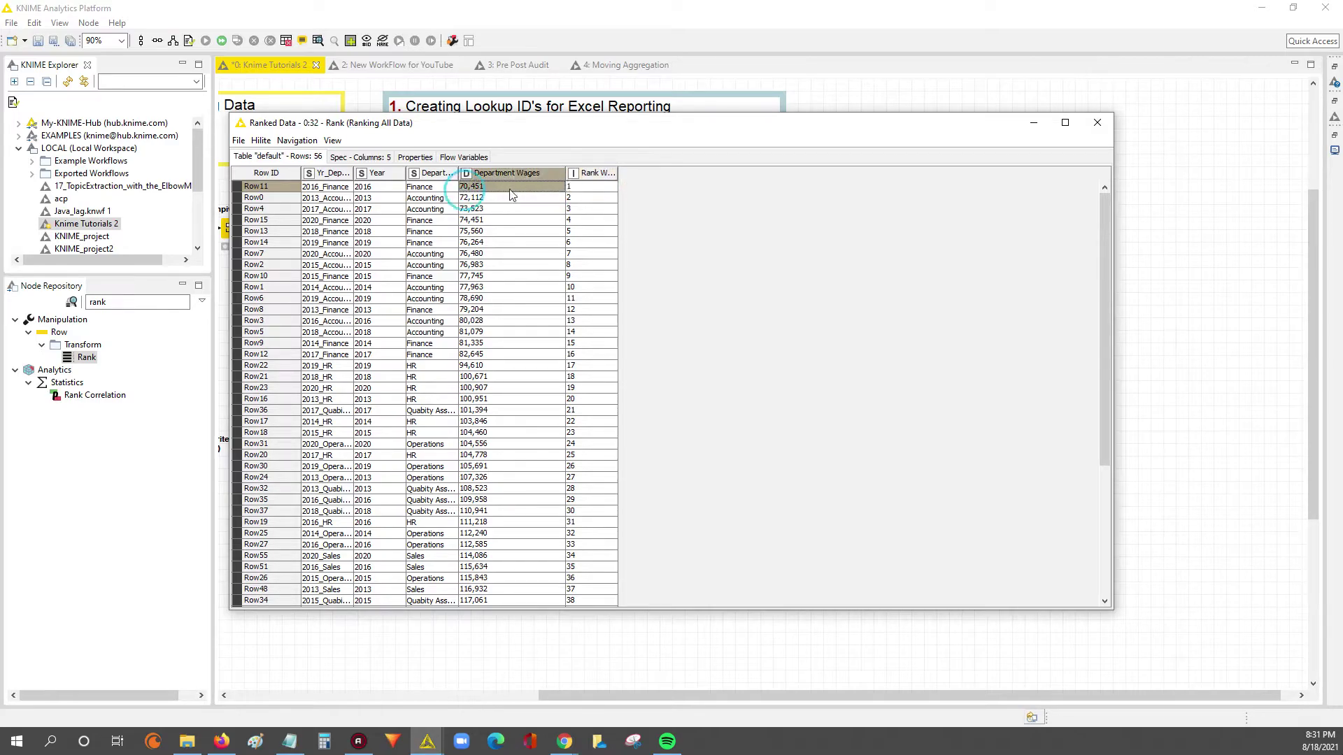
{"action": "left_click_drag", "start_coordinate": [620, 172], "coordinate": [716, 173]}
{"action": "left_click_drag", "start_coordinate": [373, 193], "coordinate": [435, 191]}
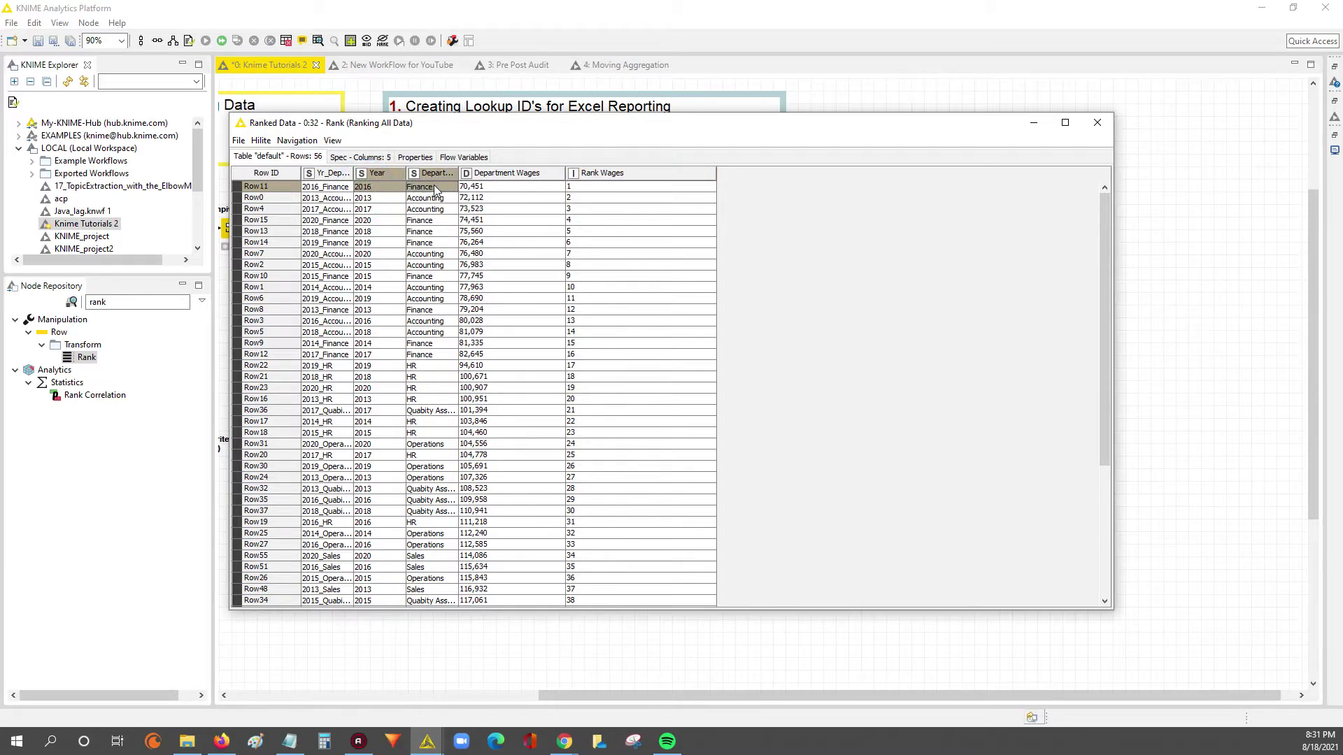
{"action": "right_click", "coordinate": [519, 176]}
{"action": "left_click", "coordinate": [563, 202]}
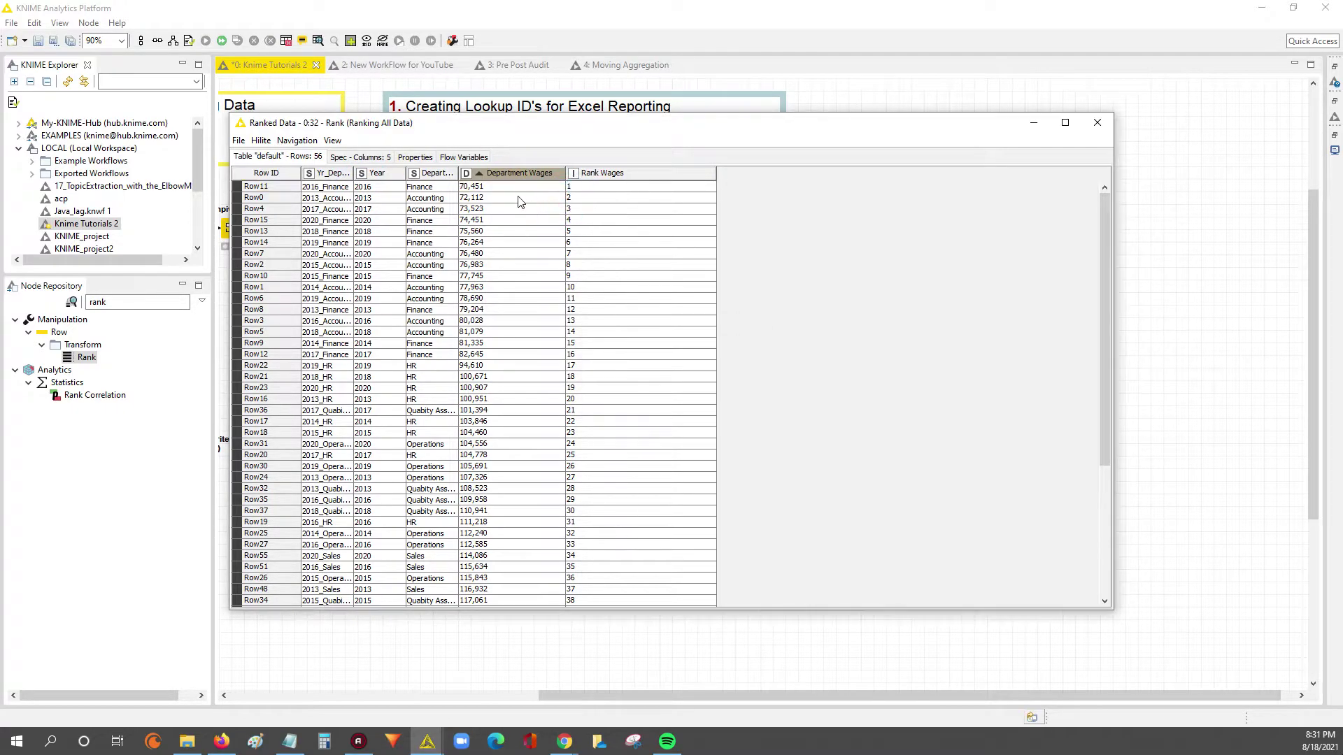
{"action": "left_click_drag", "start_coordinate": [619, 198], "coordinate": [639, 366]}
{"action": "left_click", "coordinate": [513, 258]}
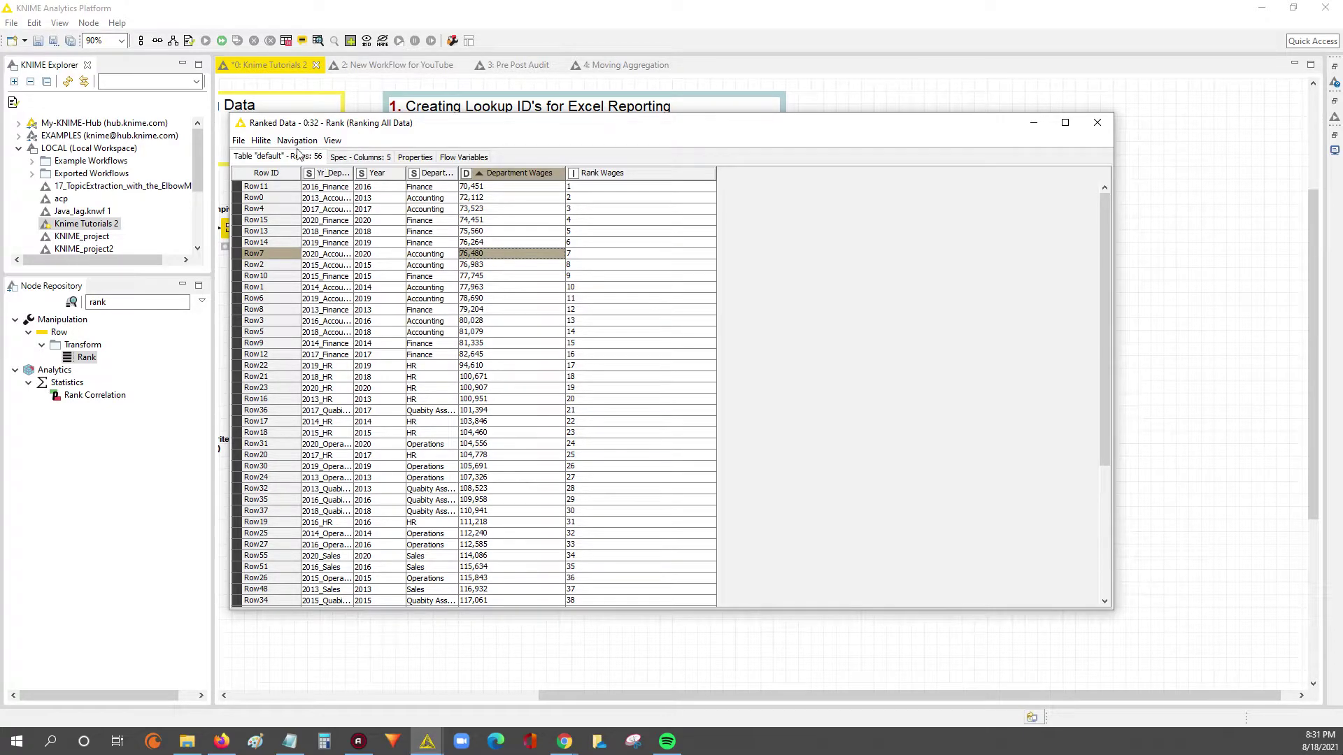
{"action": "left_click", "coordinate": [318, 159]}
{"action": "right_click", "coordinate": [512, 178]}
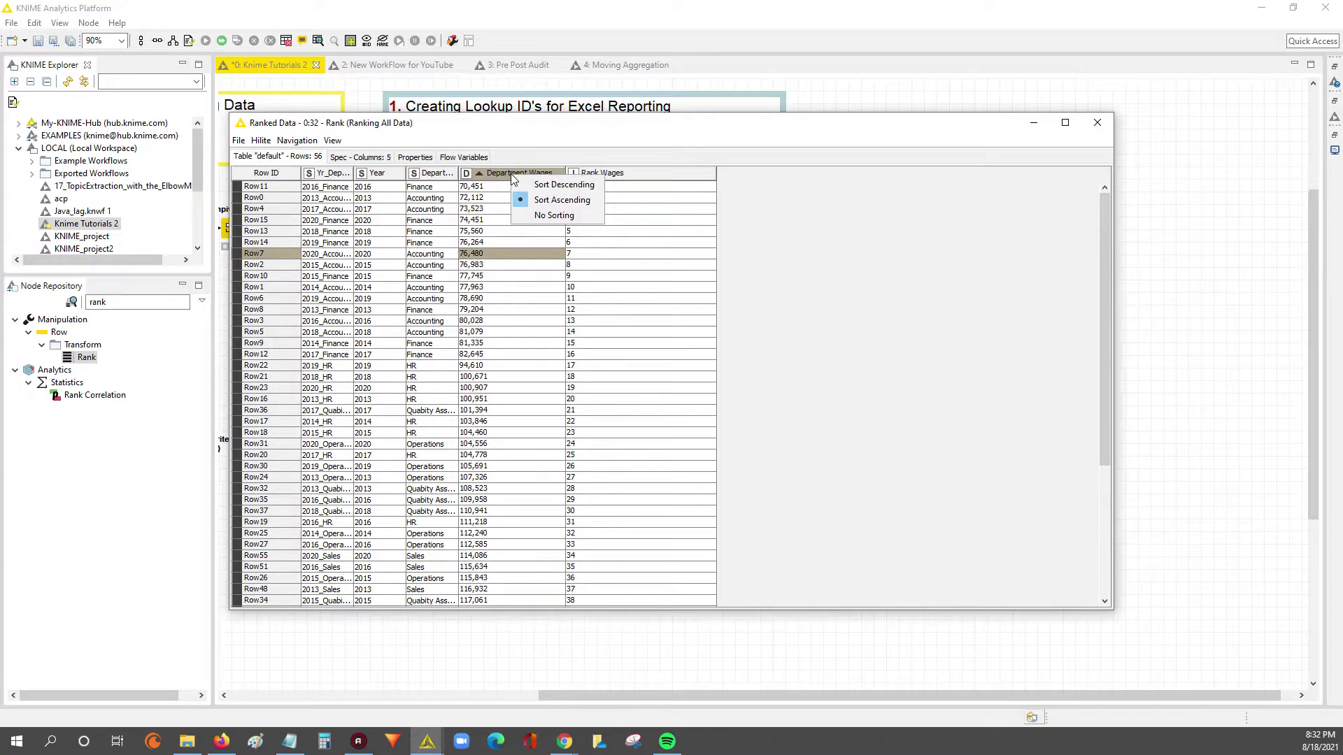
{"action": "left_click", "coordinate": [546, 188]}
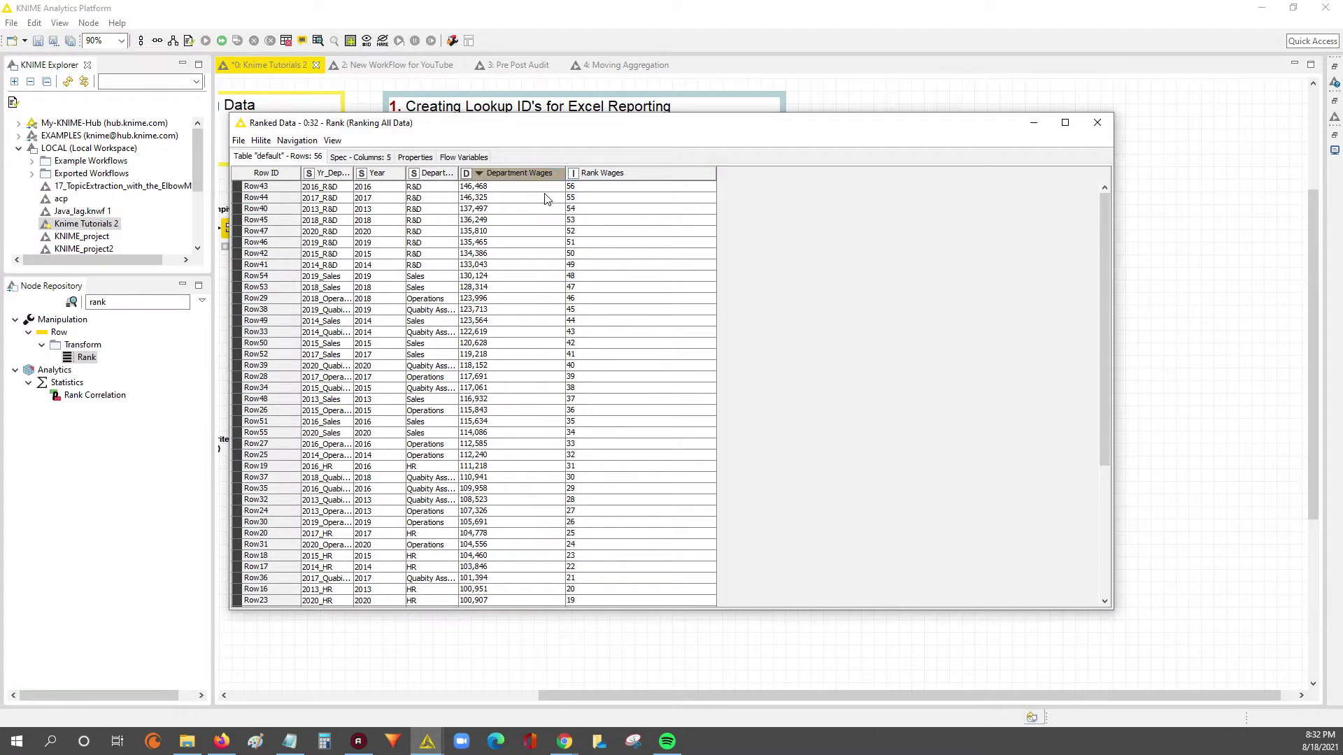
{"action": "left_click", "coordinate": [463, 188]}
{"action": "left_click", "coordinate": [643, 187]}
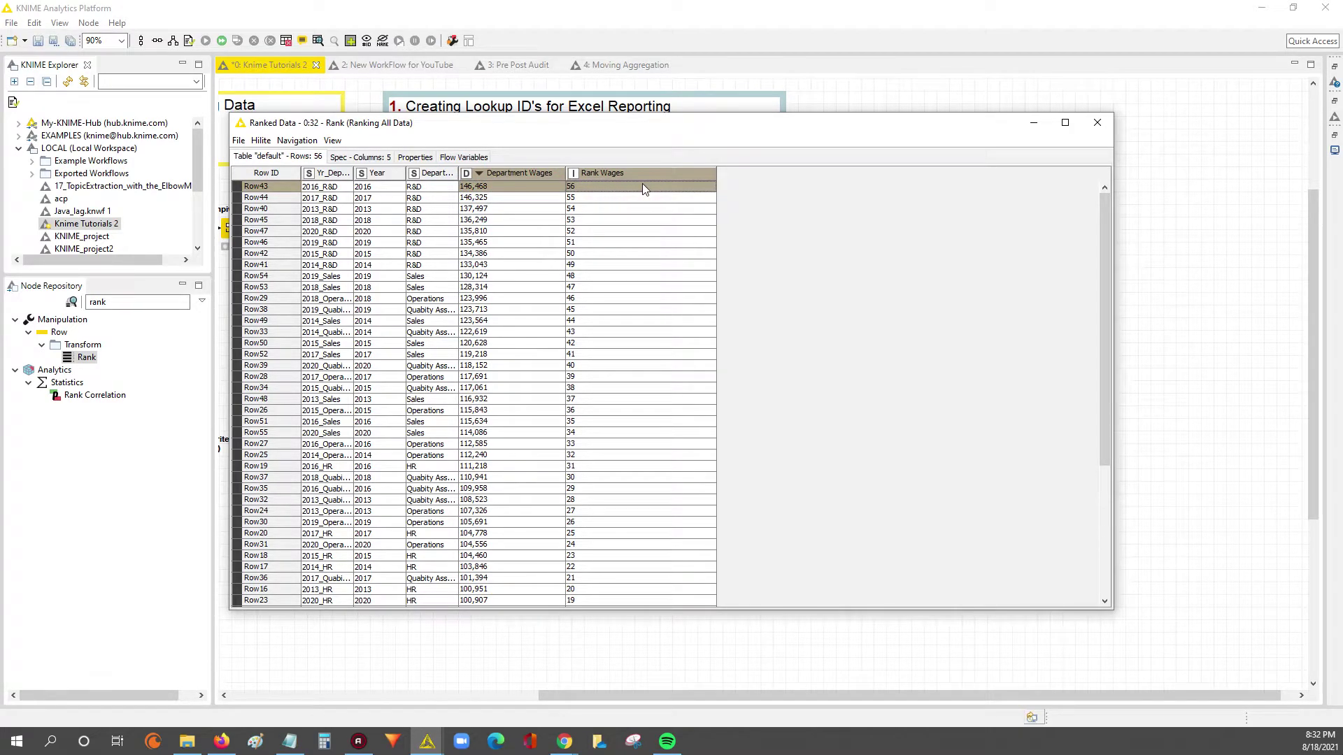
{"action": "left_click", "coordinate": [519, 190]}
{"action": "left_click", "coordinate": [603, 192]}
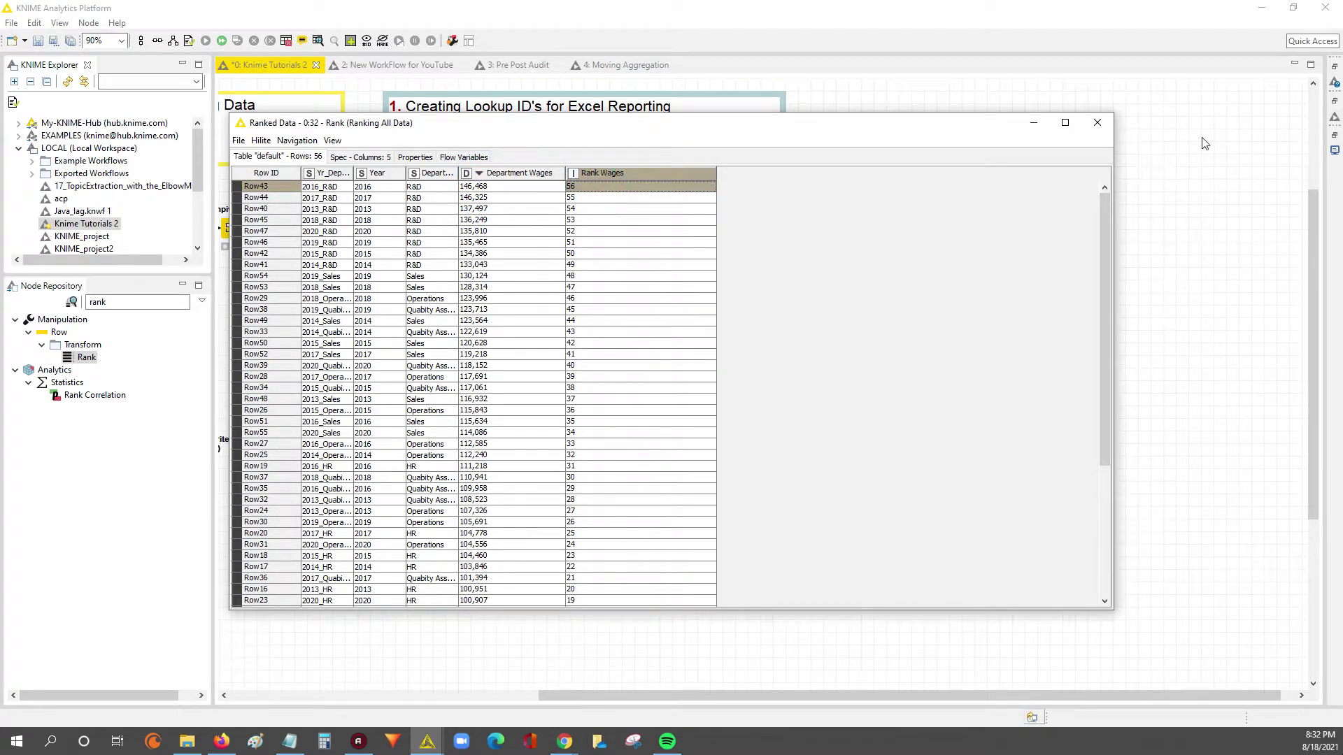
- Add a Rank node labelled 'Rank Within Groupings' and wire Column Resorter's output into it
{"action": "left_click", "coordinate": [1096, 123]}
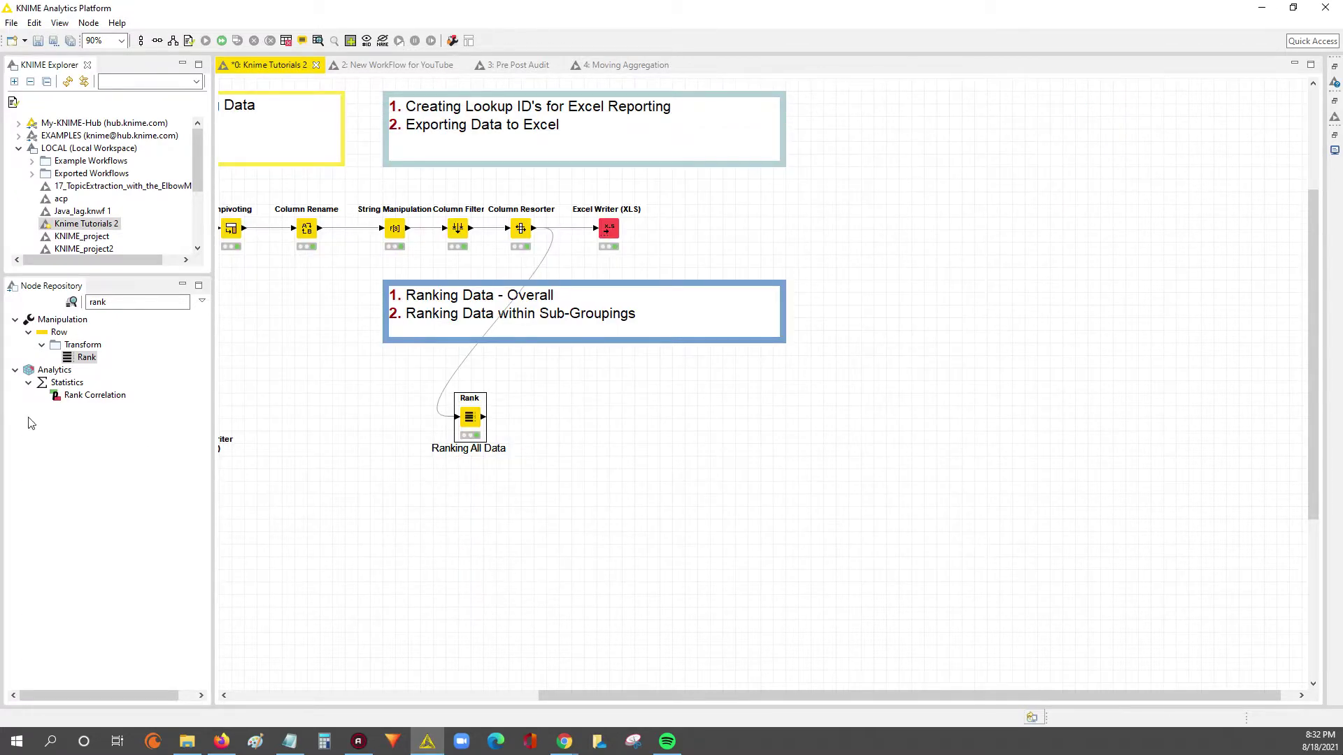
{"action": "left_click_drag", "start_coordinate": [82, 357], "coordinate": [569, 413]}
{"action": "left_click", "coordinate": [575, 437]}
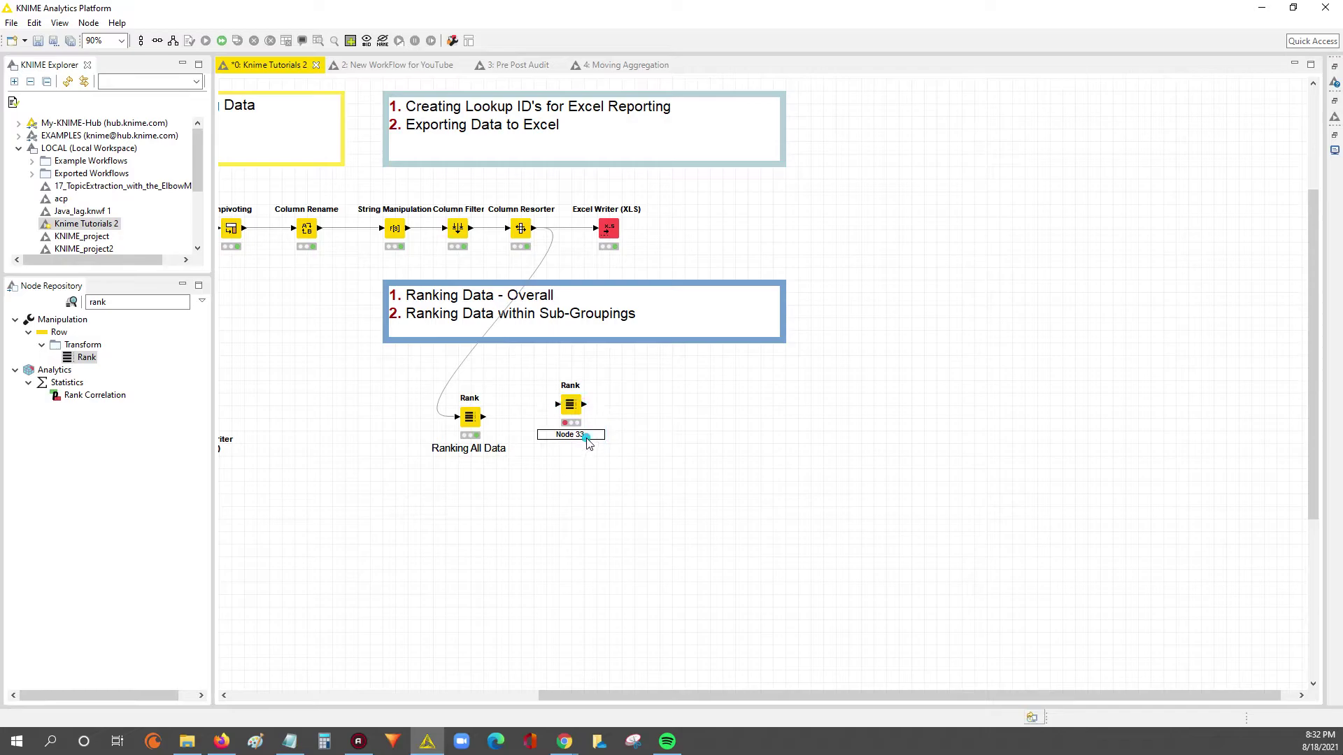
{"action": "left_click", "coordinate": [586, 435]}
{"action": "type", "text": "Rank"}
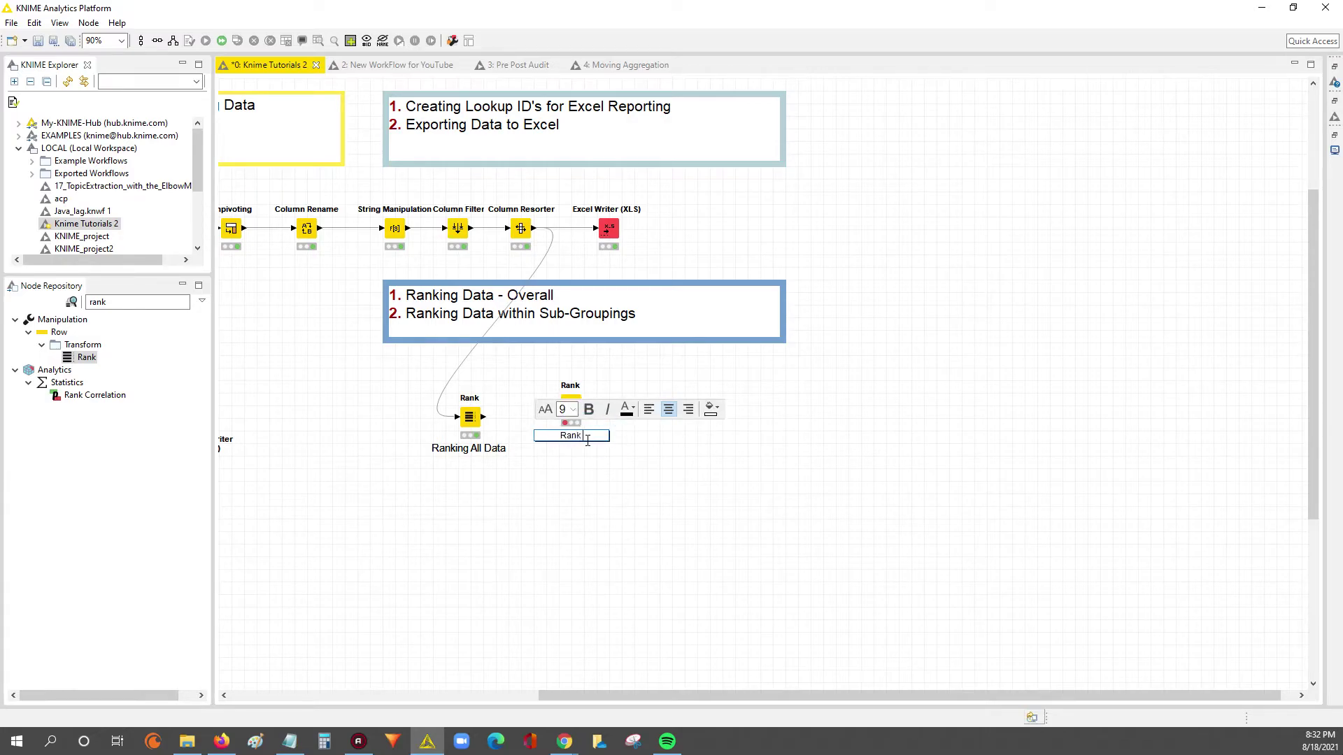
{"action": "type", "text": " Within Groupings"}
{"action": "left_click", "coordinate": [657, 490]}
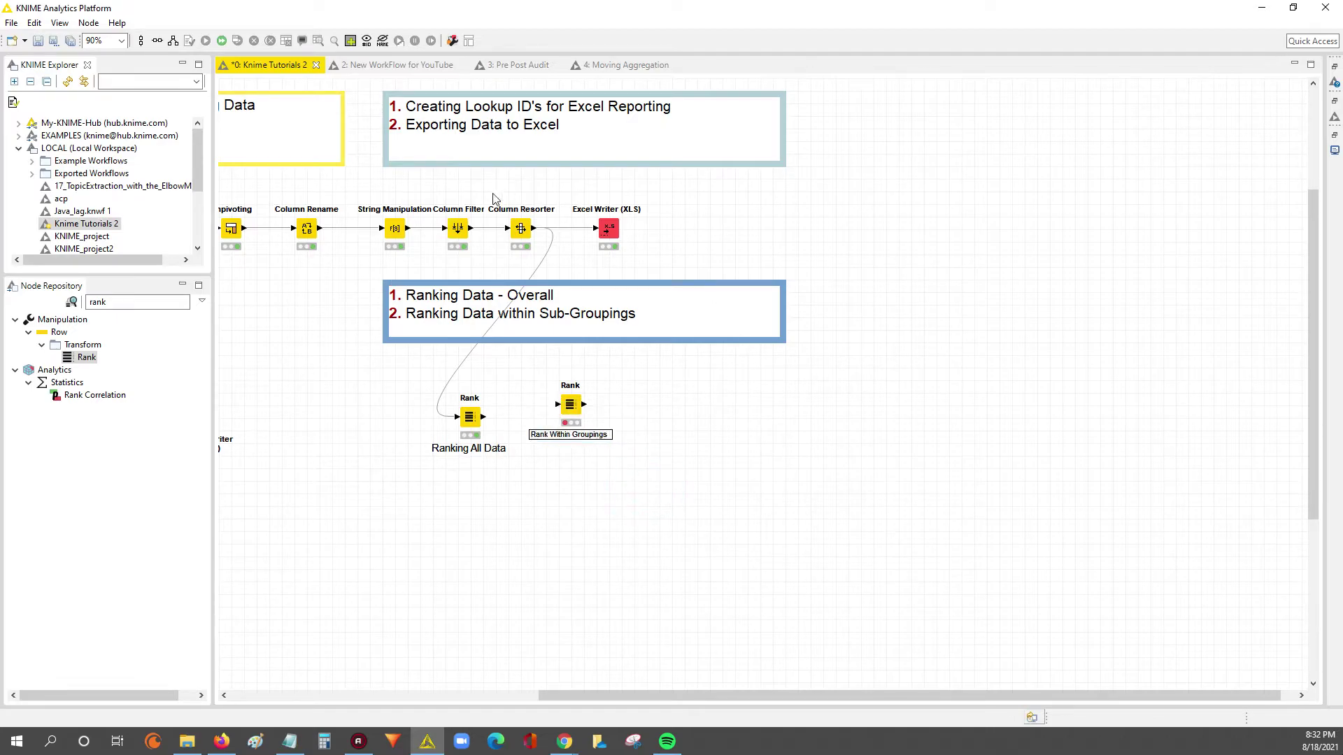
{"action": "left_click_drag", "start_coordinate": [533, 228], "coordinate": [572, 422]}
{"action": "left_click", "coordinate": [572, 410]}
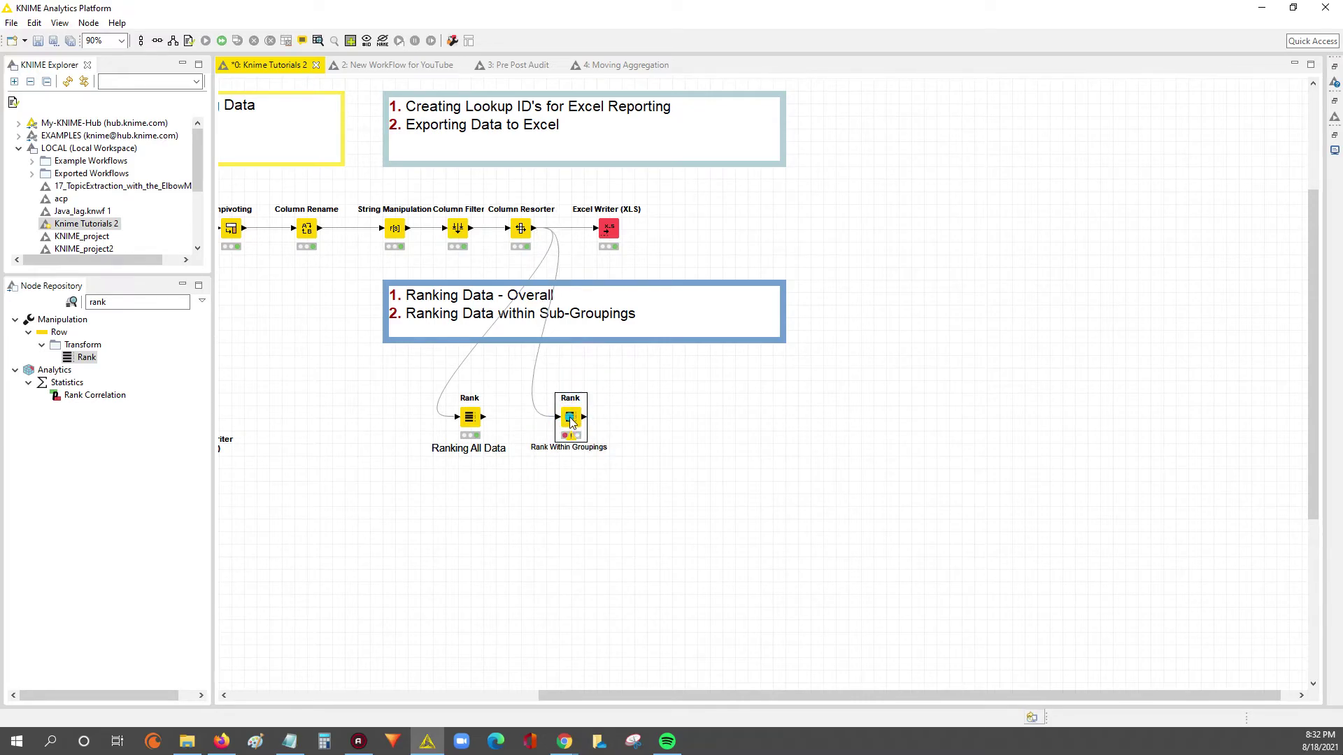
- Add Year as the grouping attribute in the Rank Within Groupings settings
{"action": "double_click", "coordinate": [571, 419]}
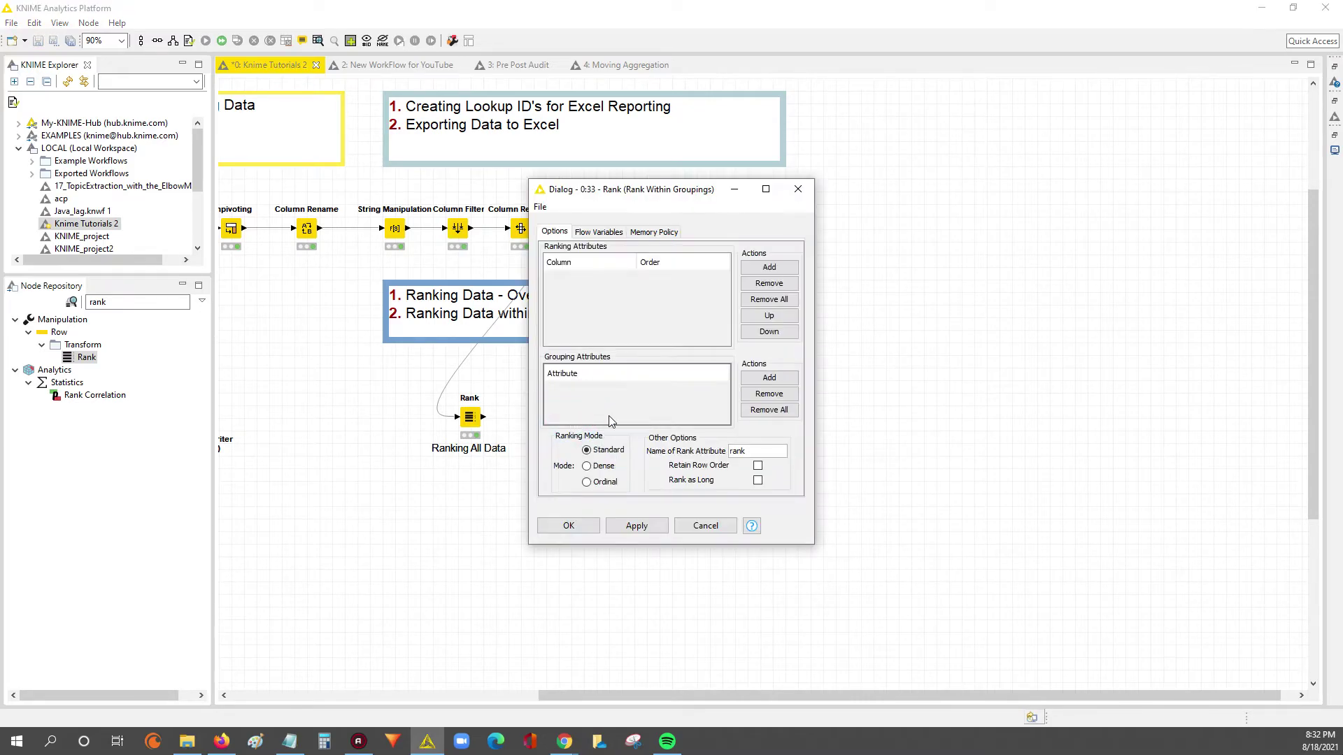
{"action": "left_click", "coordinate": [767, 380]}
{"action": "left_click", "coordinate": [764, 391]}
{"action": "left_click", "coordinate": [766, 378]}
{"action": "left_click", "coordinate": [614, 391]}
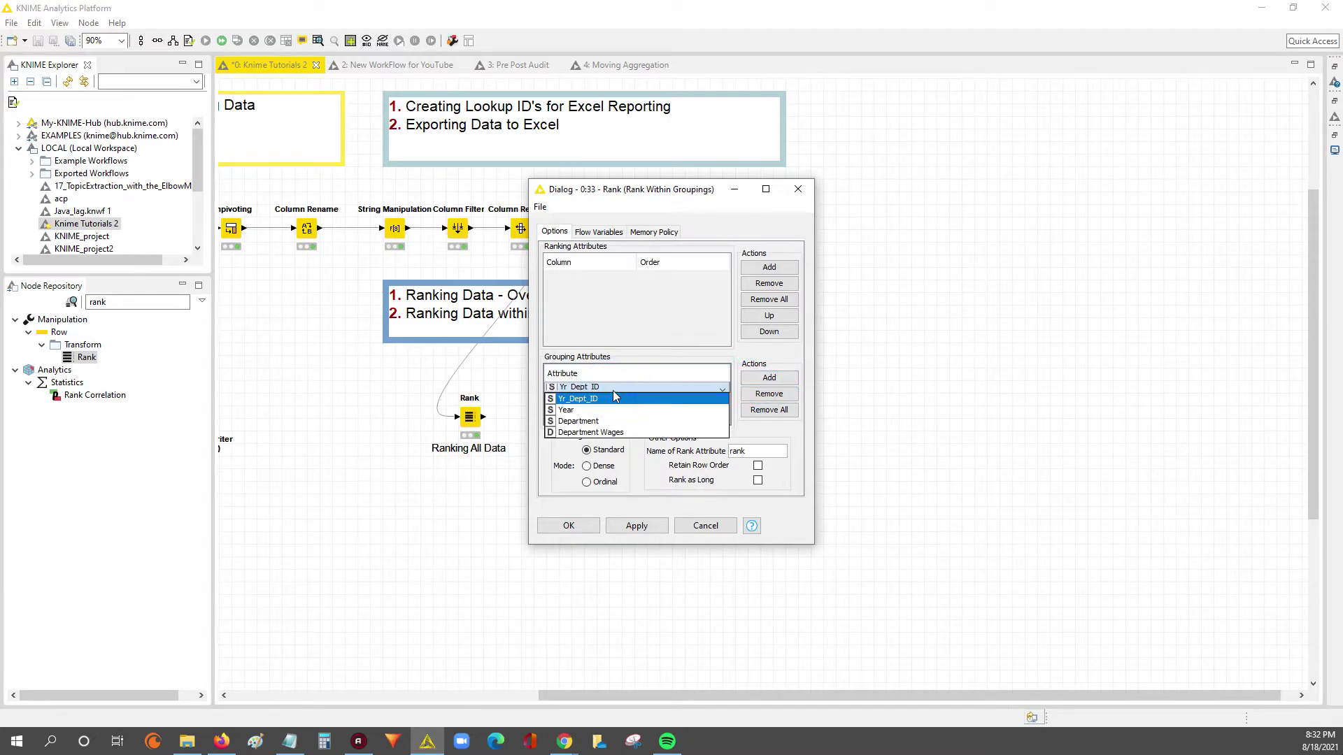
{"action": "left_click", "coordinate": [570, 412]}
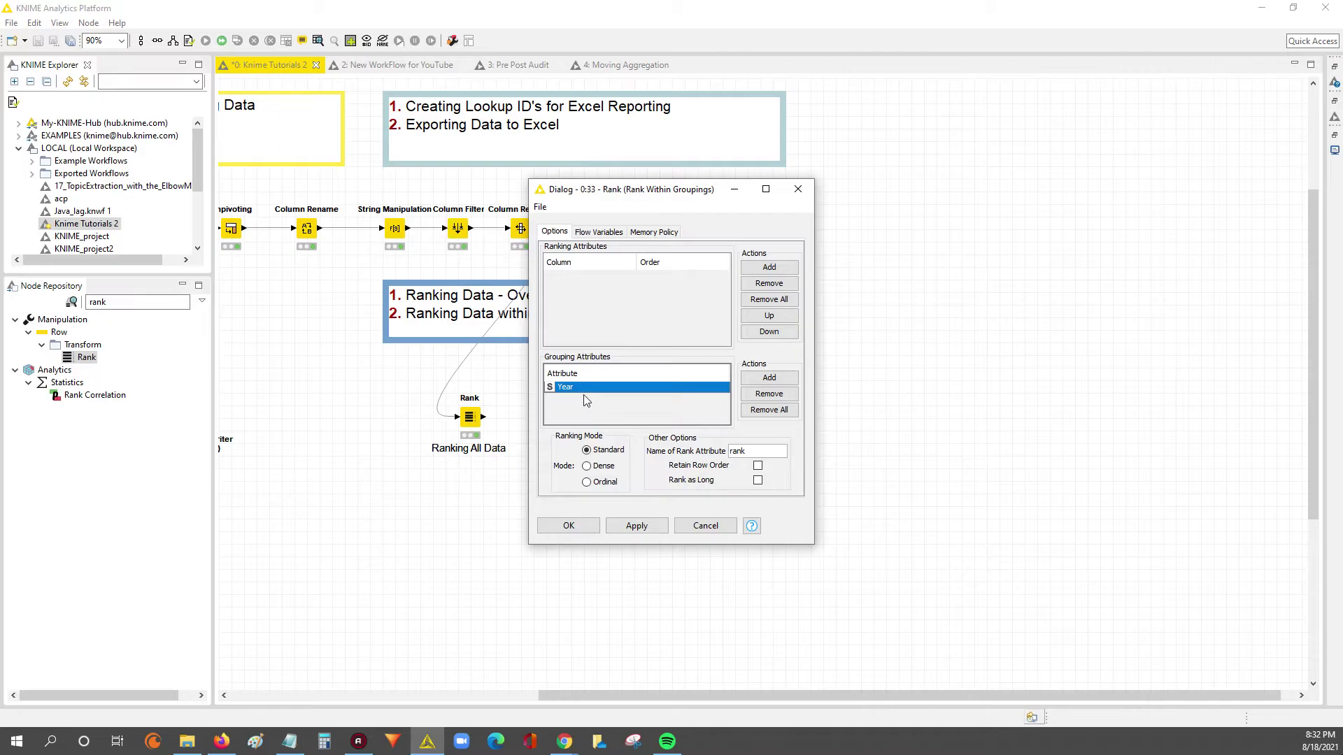
- Rank by Department Wages in Descending order
{"action": "left_click", "coordinate": [769, 269]}
{"action": "left_click", "coordinate": [602, 287]}
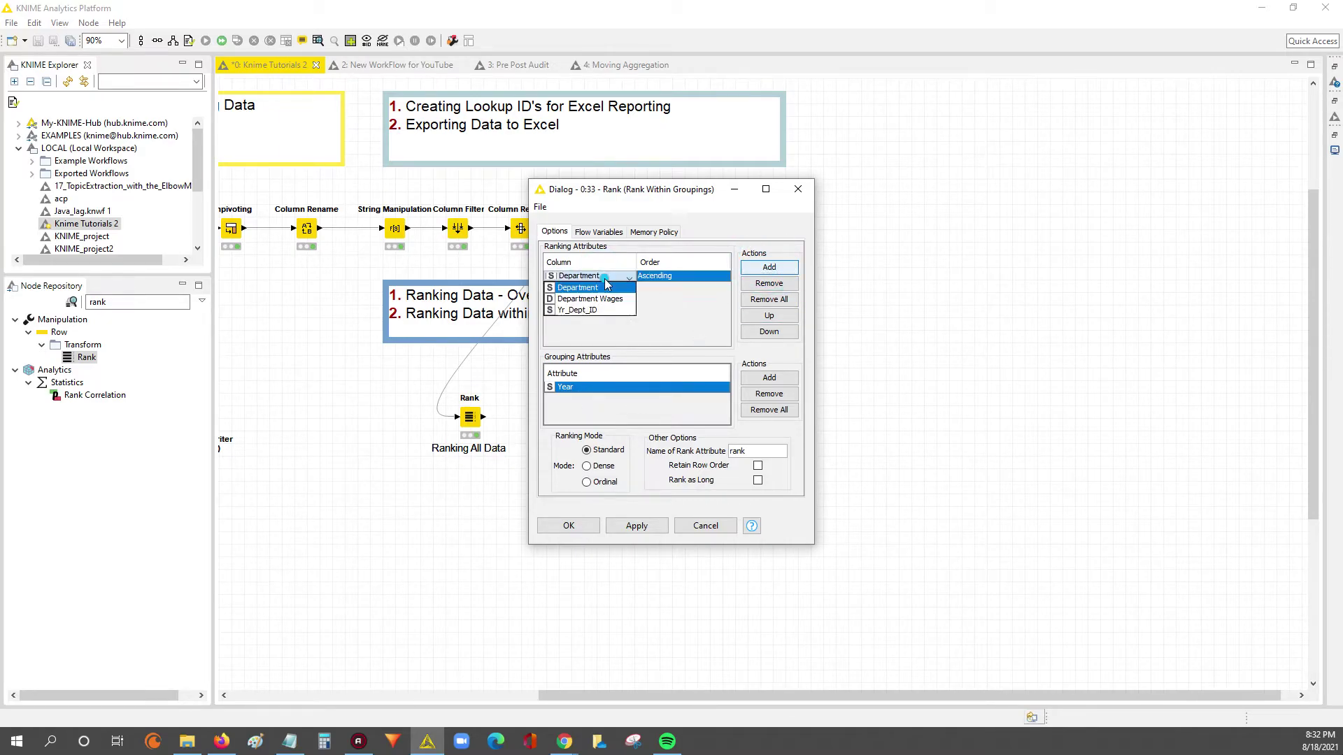
{"action": "left_click", "coordinate": [585, 299]}
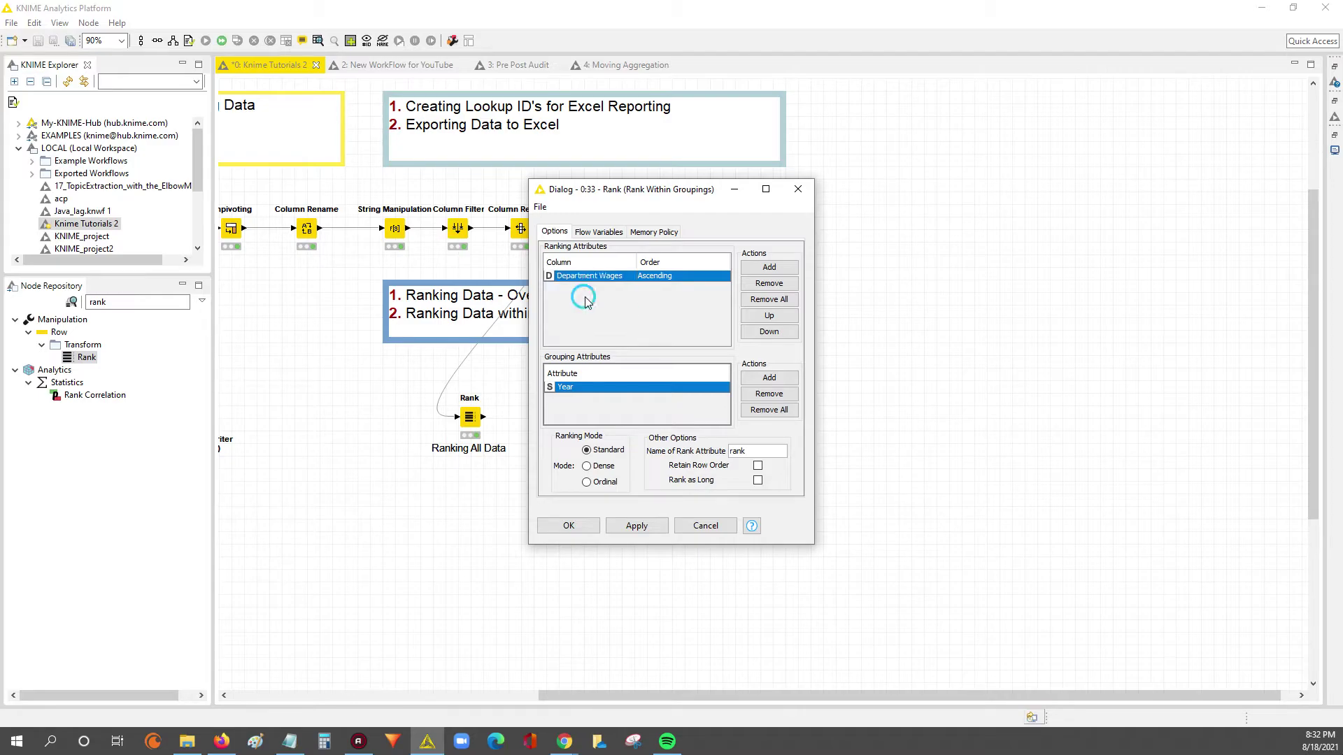
{"action": "left_click", "coordinate": [669, 277]}
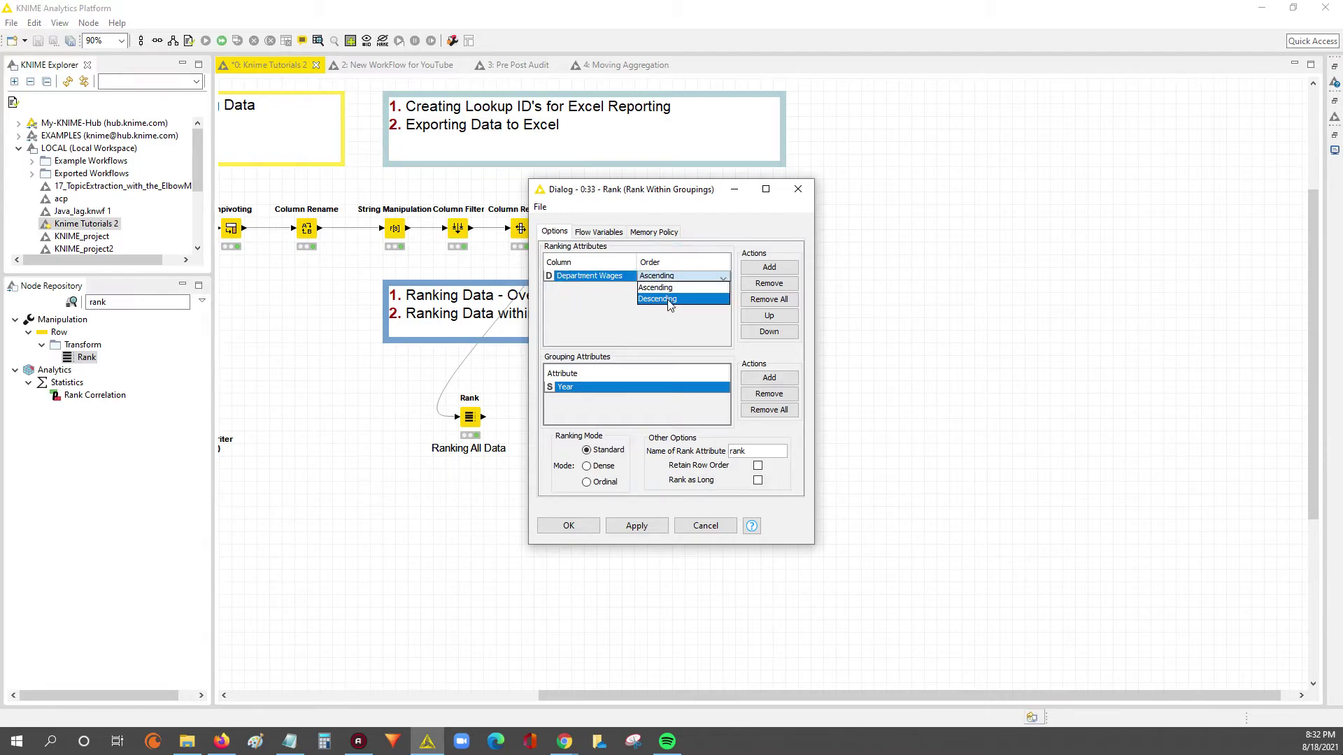
{"action": "left_click", "coordinate": [670, 299]}
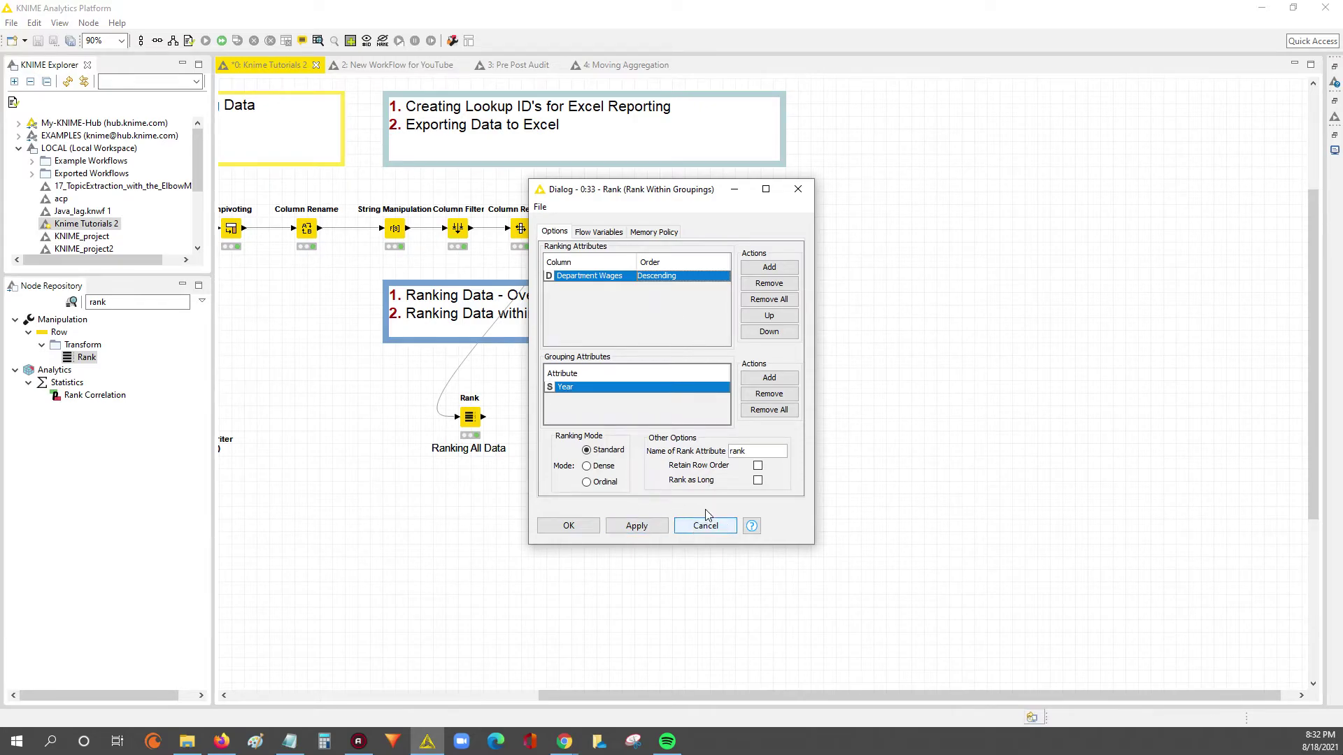
- Name the rank column 'Wage Rank x Year' and apply the settings
{"action": "left_click", "coordinate": [759, 451]}
{"action": "double_click", "coordinate": [759, 449]}
{"action": "type", "text": "R"}
{"action": "type", "text": "Year"}
{"action": "left_click", "coordinate": [633, 526]}
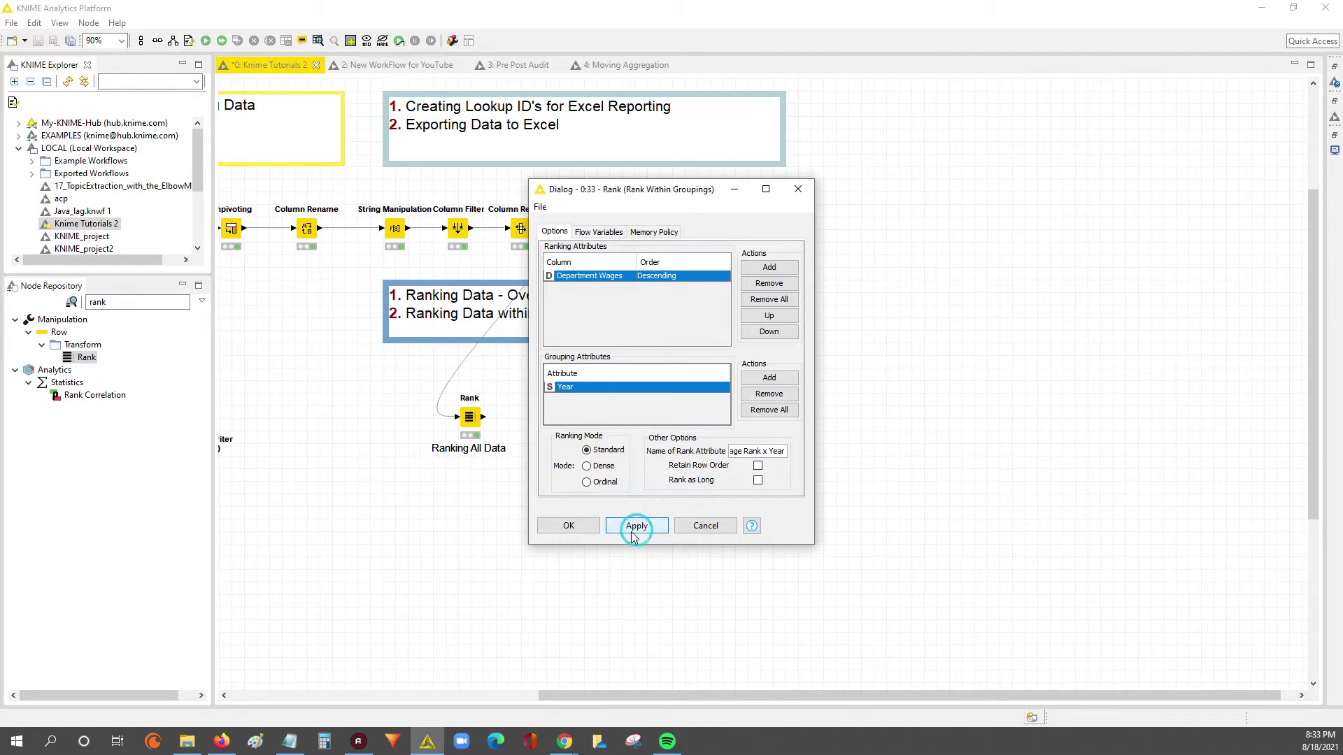
{"action": "left_click", "coordinate": [569, 526]}
- Execute Rank Within Groupings and open its Ranked Data table
{"action": "right_click", "coordinate": [573, 418]}
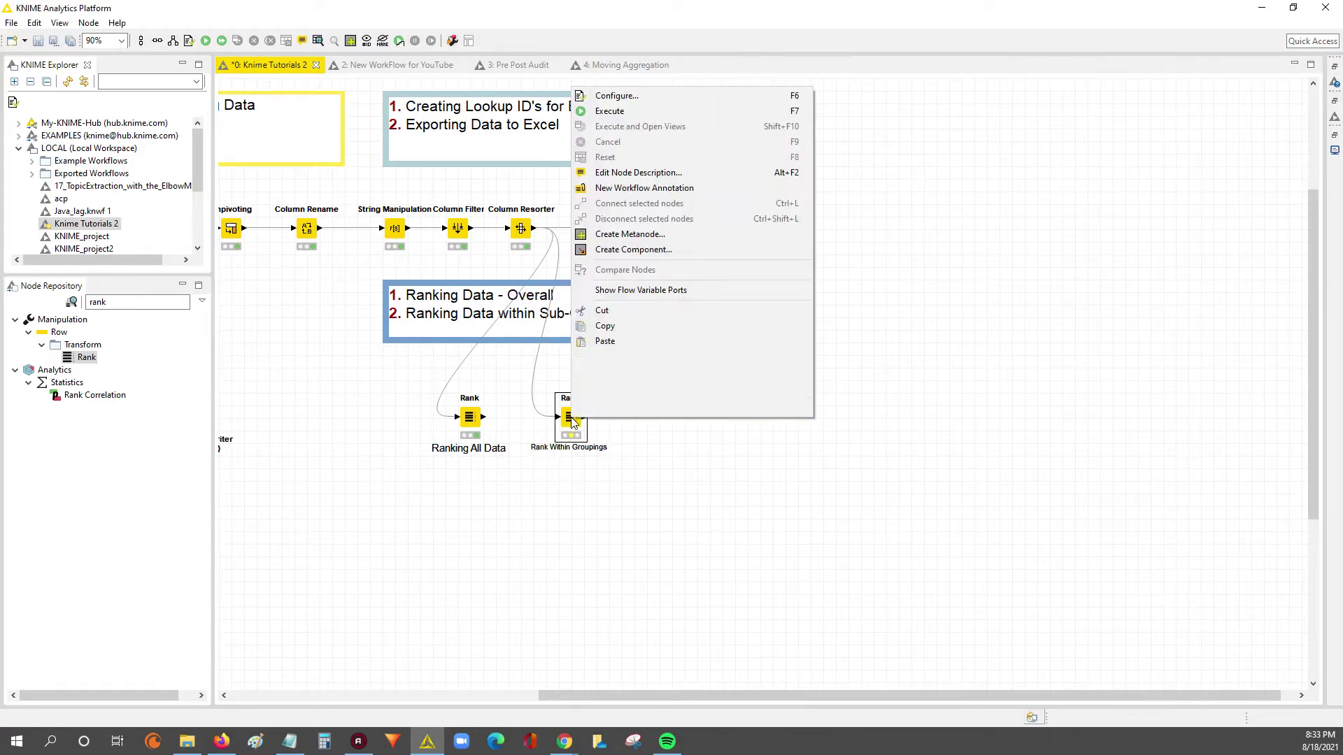
{"action": "left_click", "coordinate": [610, 110]}
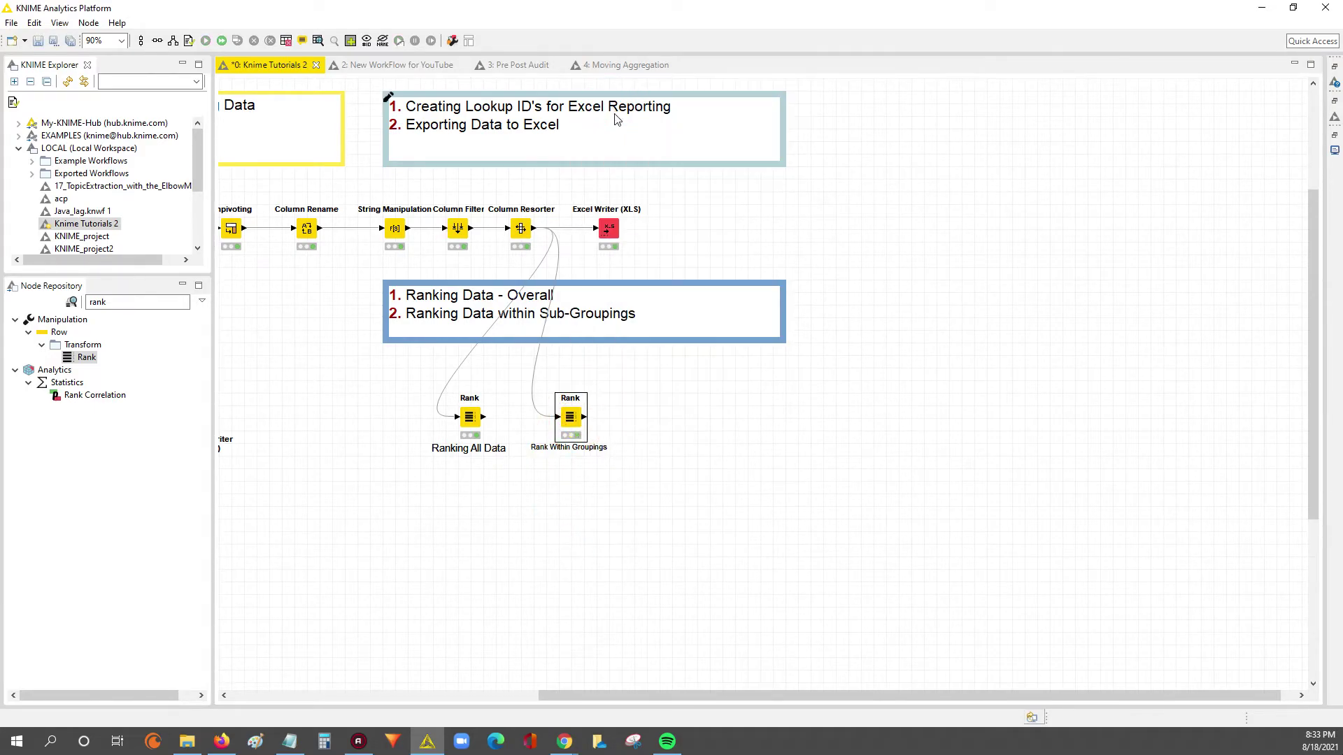
{"action": "right_click", "coordinate": [572, 419]}
{"action": "left_click", "coordinate": [615, 406]}
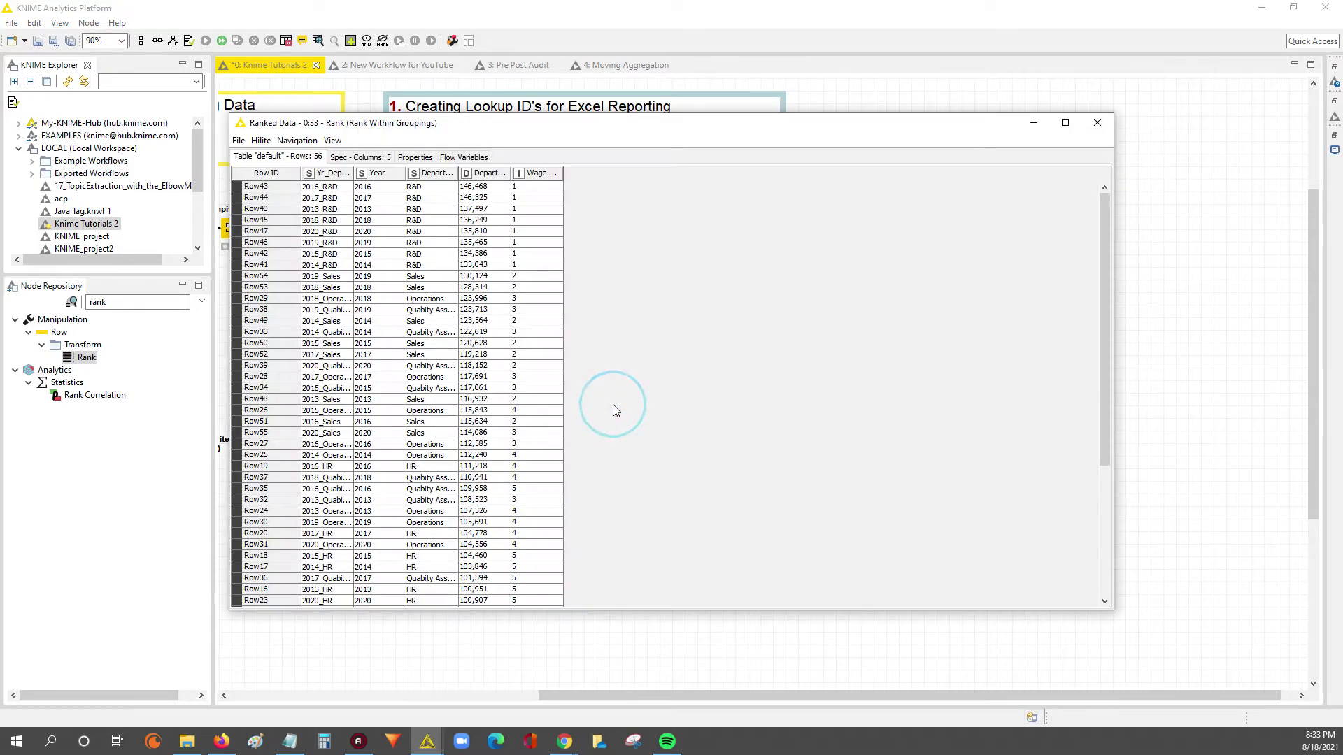
- Resize the table, compare the R&D and rank-2 Sales rows, and widen the Wage Rank x Year column
{"action": "left_click_drag", "start_coordinate": [543, 608], "coordinate": [548, 687]}
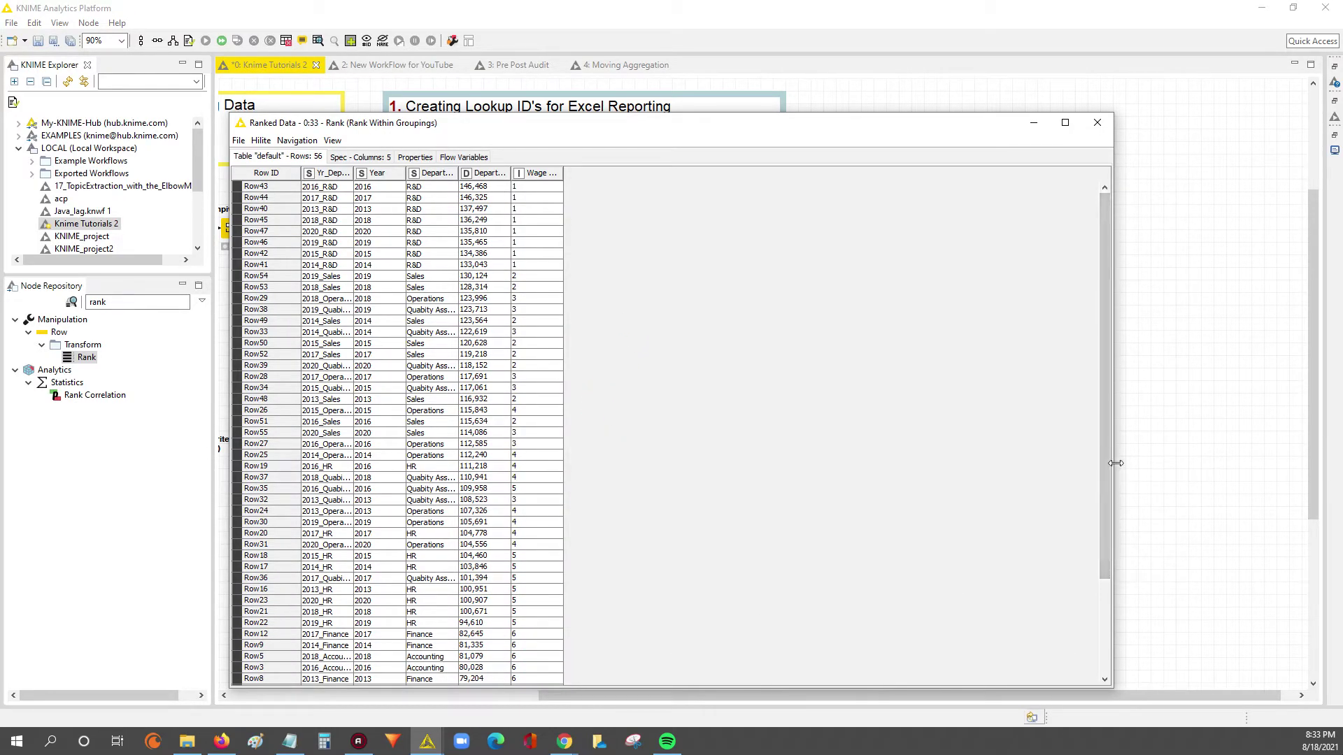
{"action": "left_click_drag", "start_coordinate": [1112, 468], "coordinate": [859, 479]}
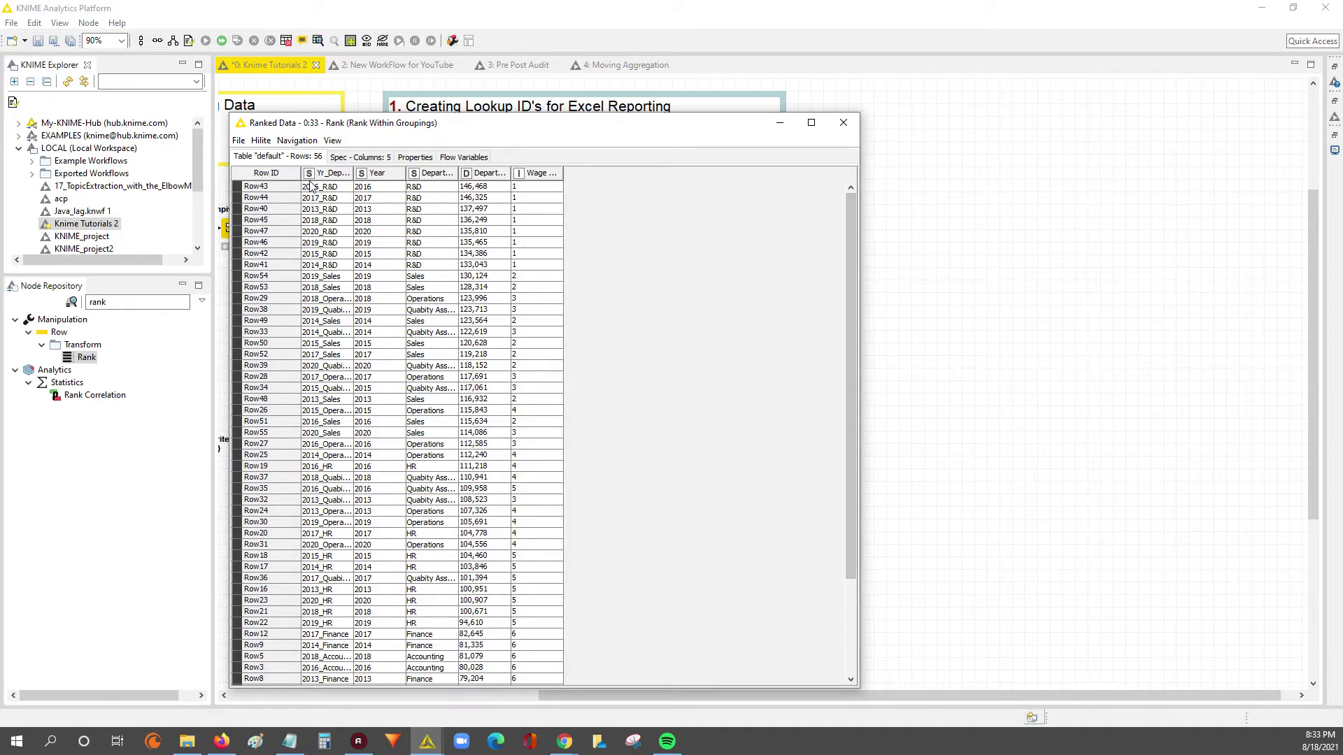
{"action": "left_click_drag", "start_coordinate": [313, 188], "coordinate": [304, 277]}
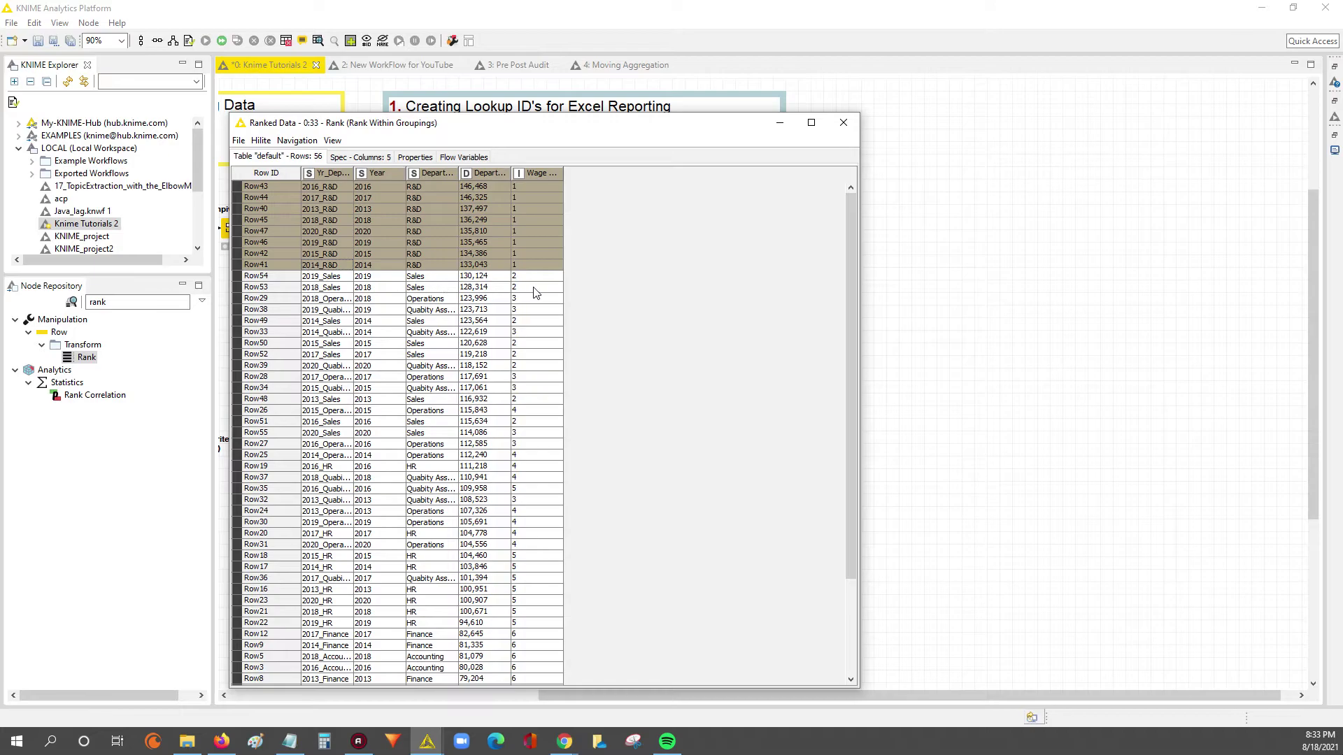
{"action": "left_click_drag", "start_coordinate": [526, 279], "coordinate": [524, 284]}
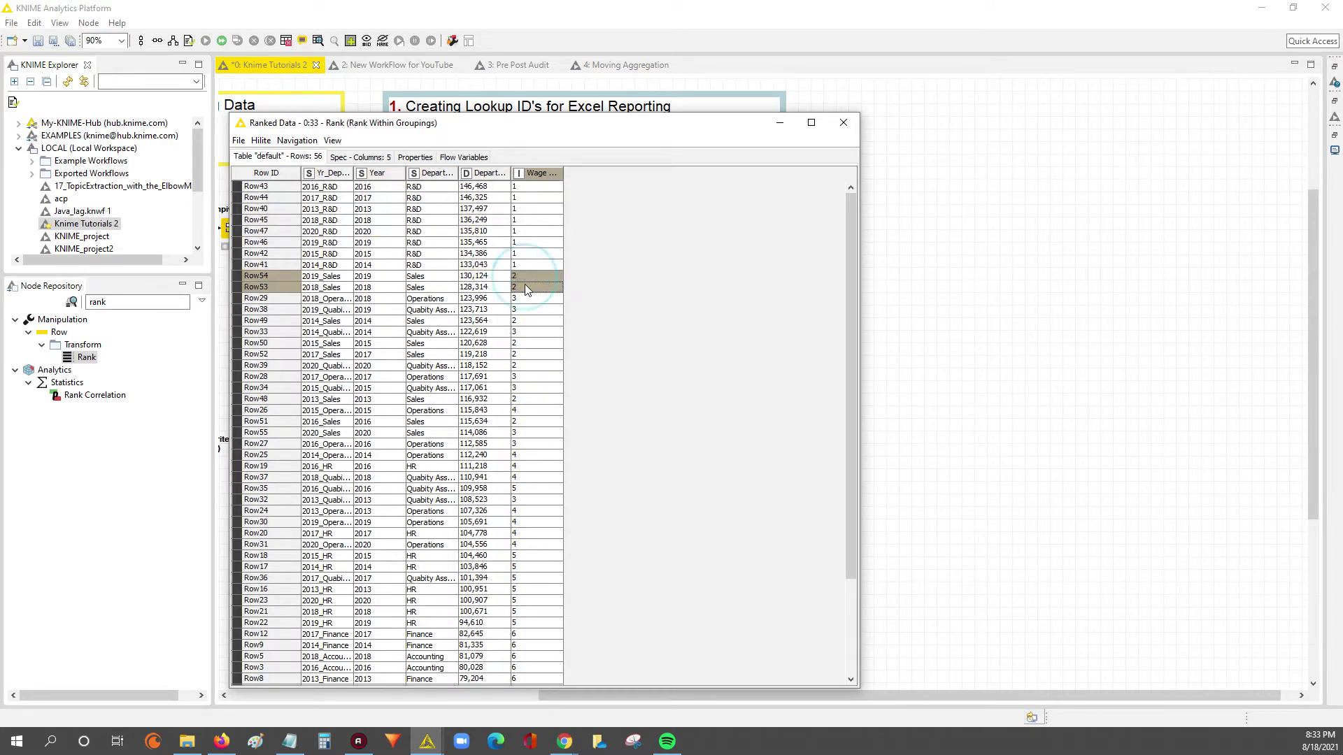
{"action": "left_click", "coordinate": [521, 320], "text": "ctrl"}
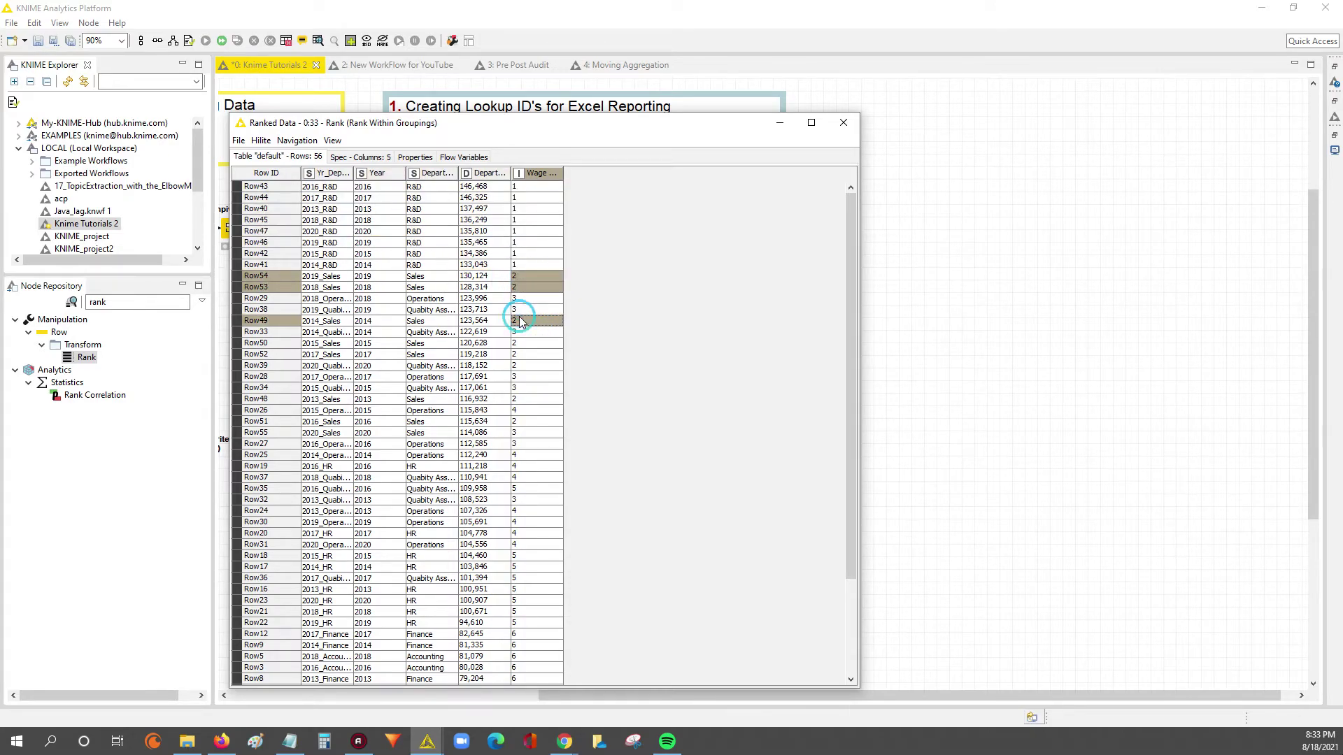
{"action": "left_click_drag", "start_coordinate": [519, 348], "coordinate": [526, 368]}
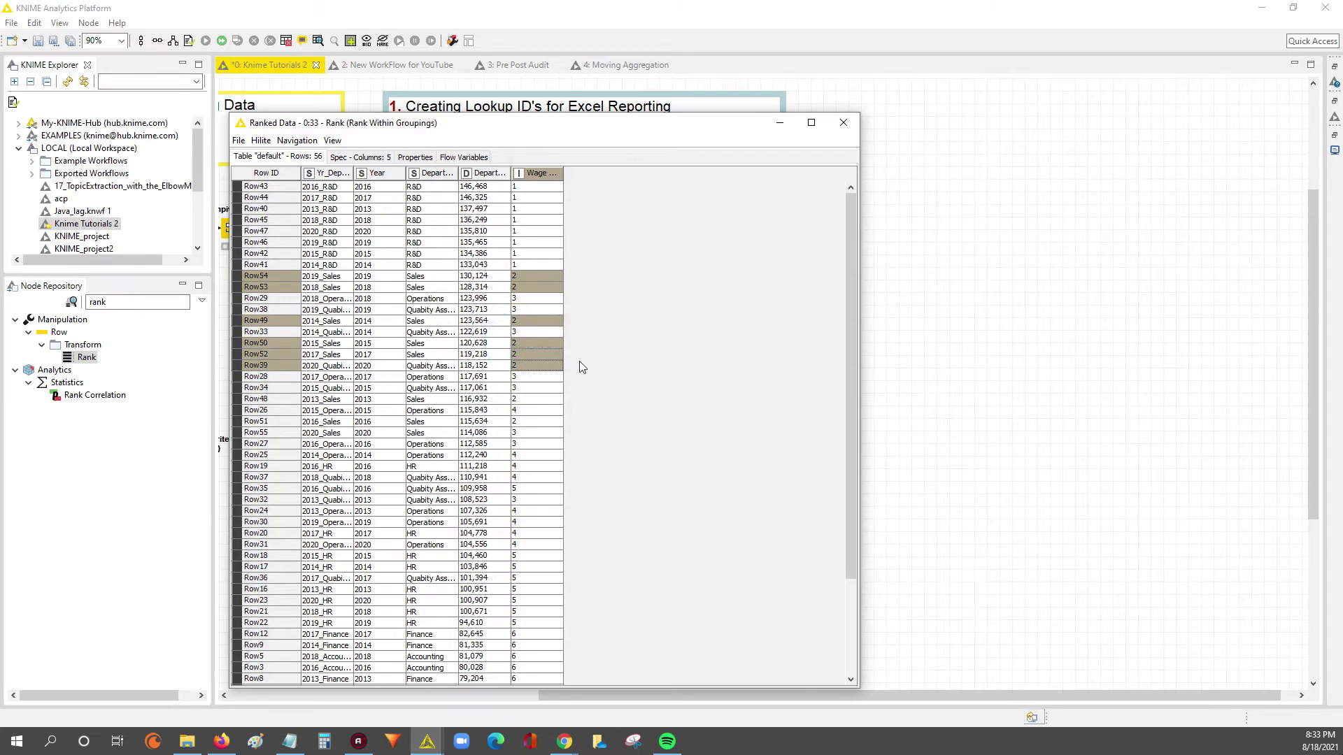
{"action": "double_click", "coordinate": [563, 173]}
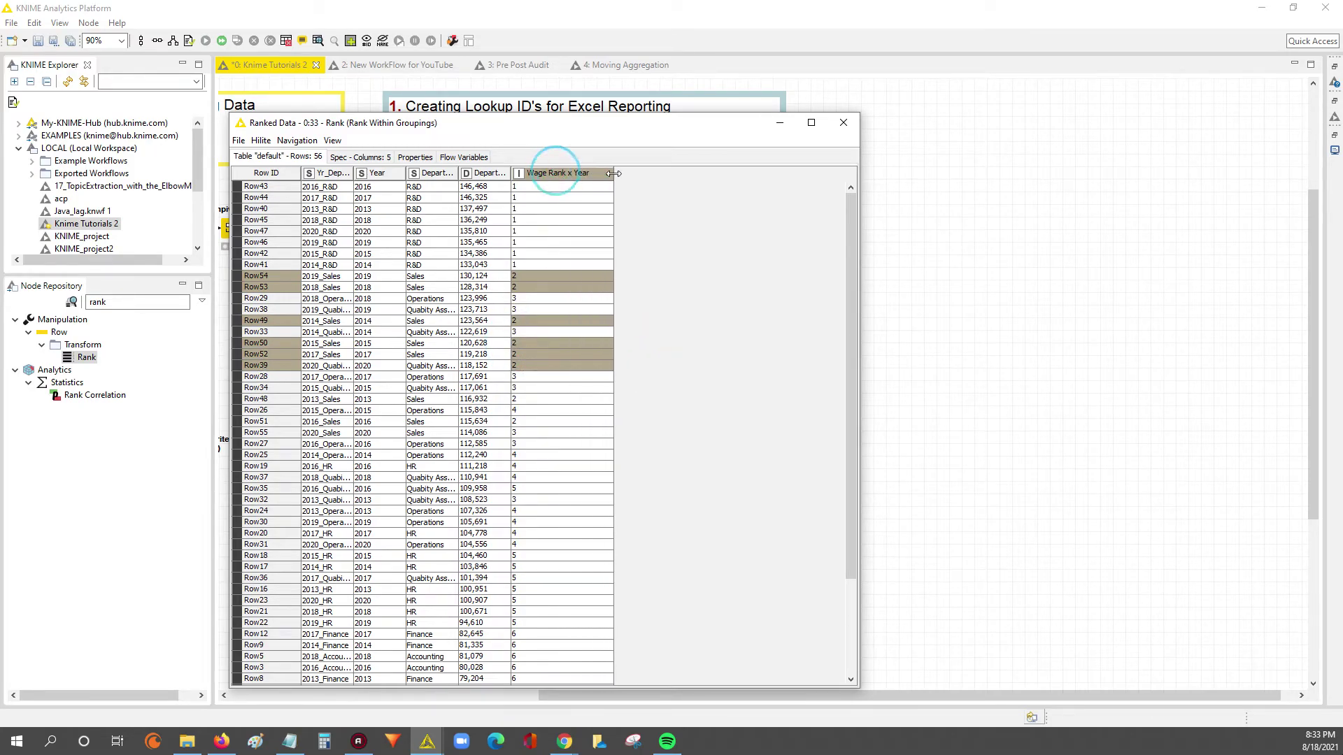
{"action": "left_click", "coordinate": [377, 179]}
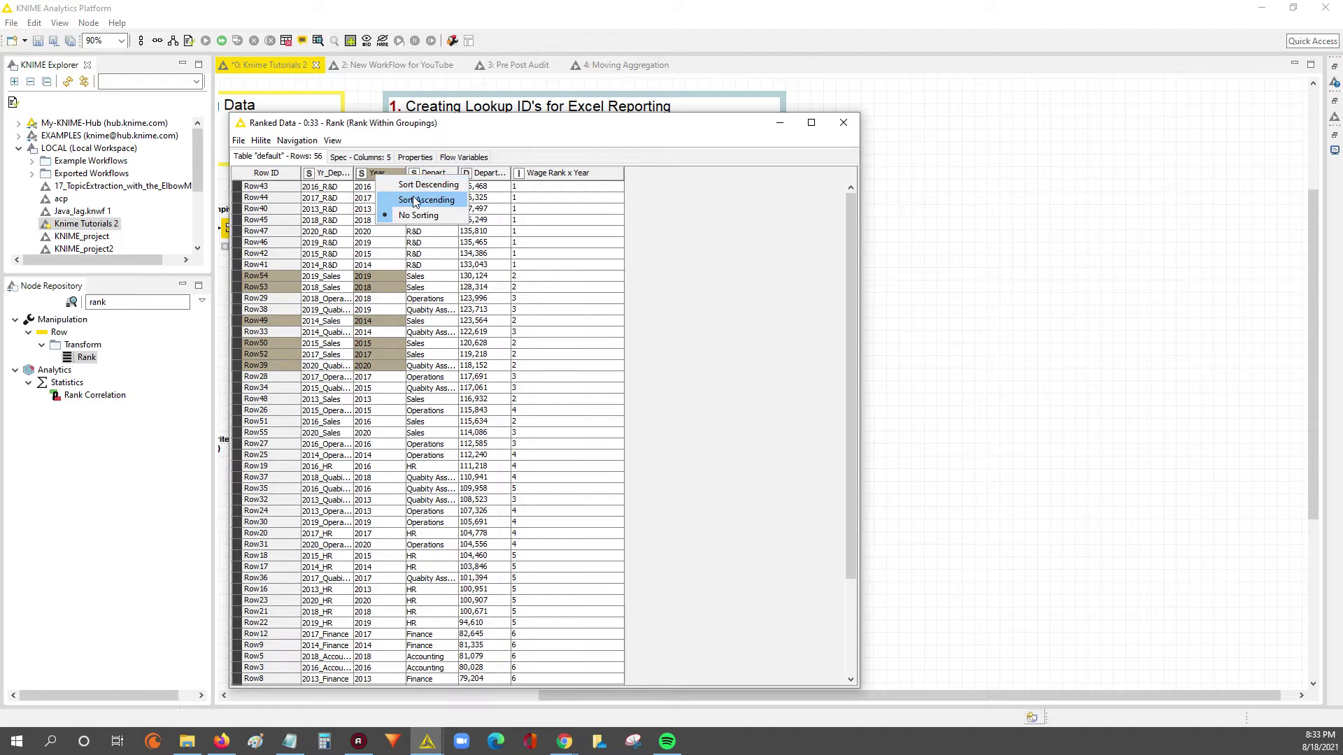
- Sort the table by Year ascending, compare the 2013 and 2015 rows, then close it
{"action": "left_click", "coordinate": [414, 197]}
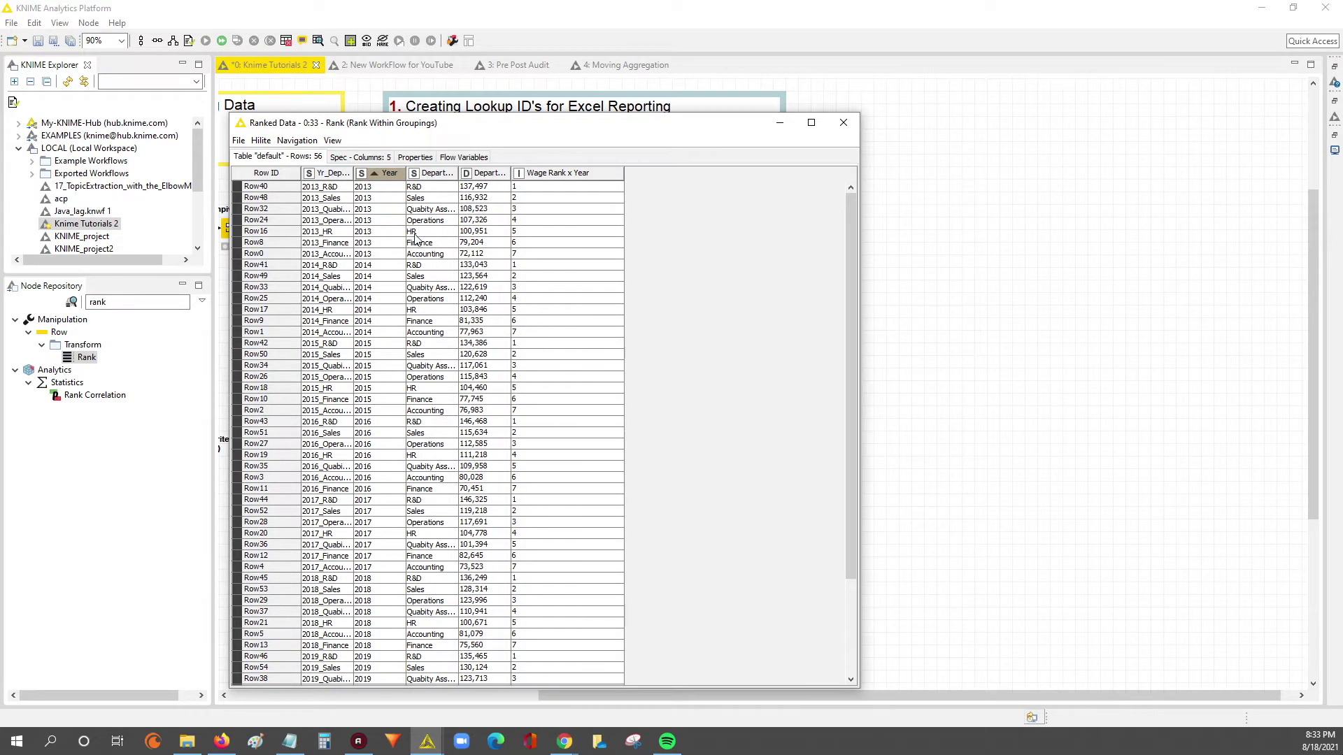
{"action": "left_click_drag", "start_coordinate": [291, 187], "coordinate": [578, 258]}
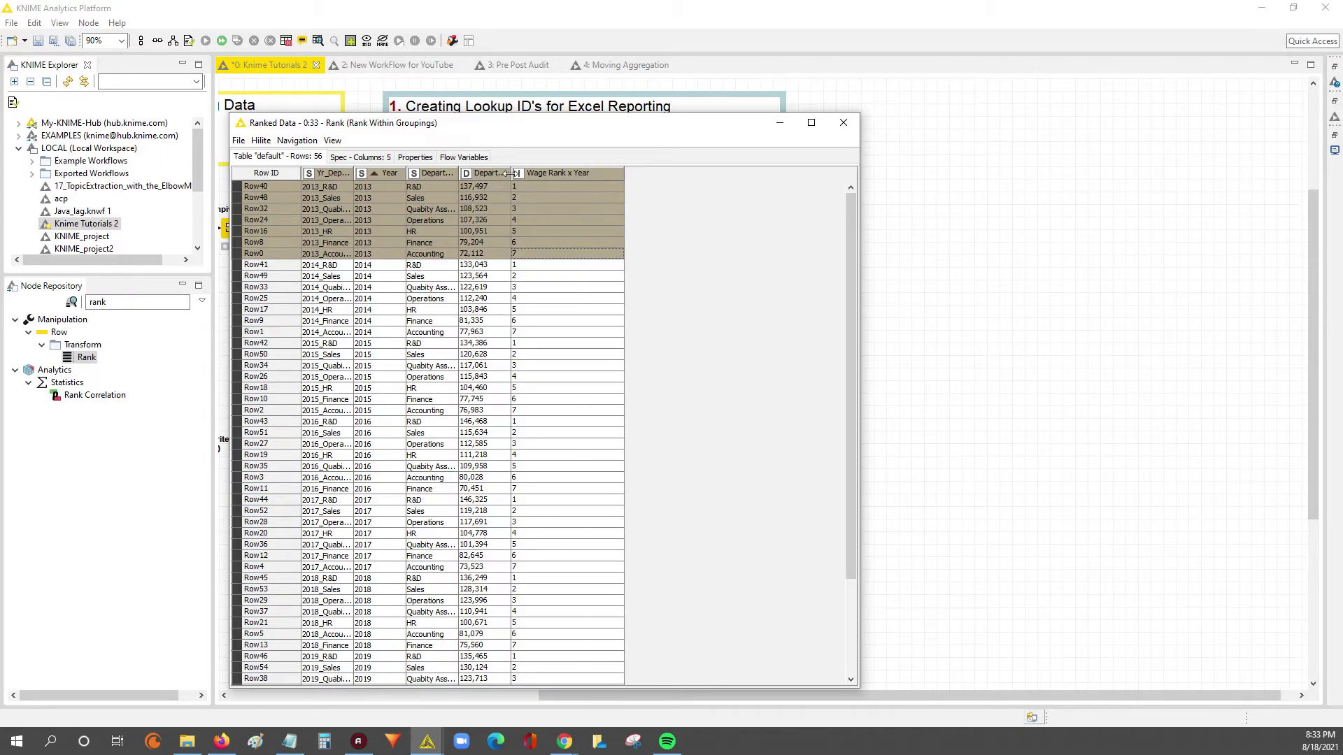
{"action": "left_click_drag", "start_coordinate": [510, 173], "coordinate": [558, 173]}
{"action": "left_click", "coordinate": [329, 189]}
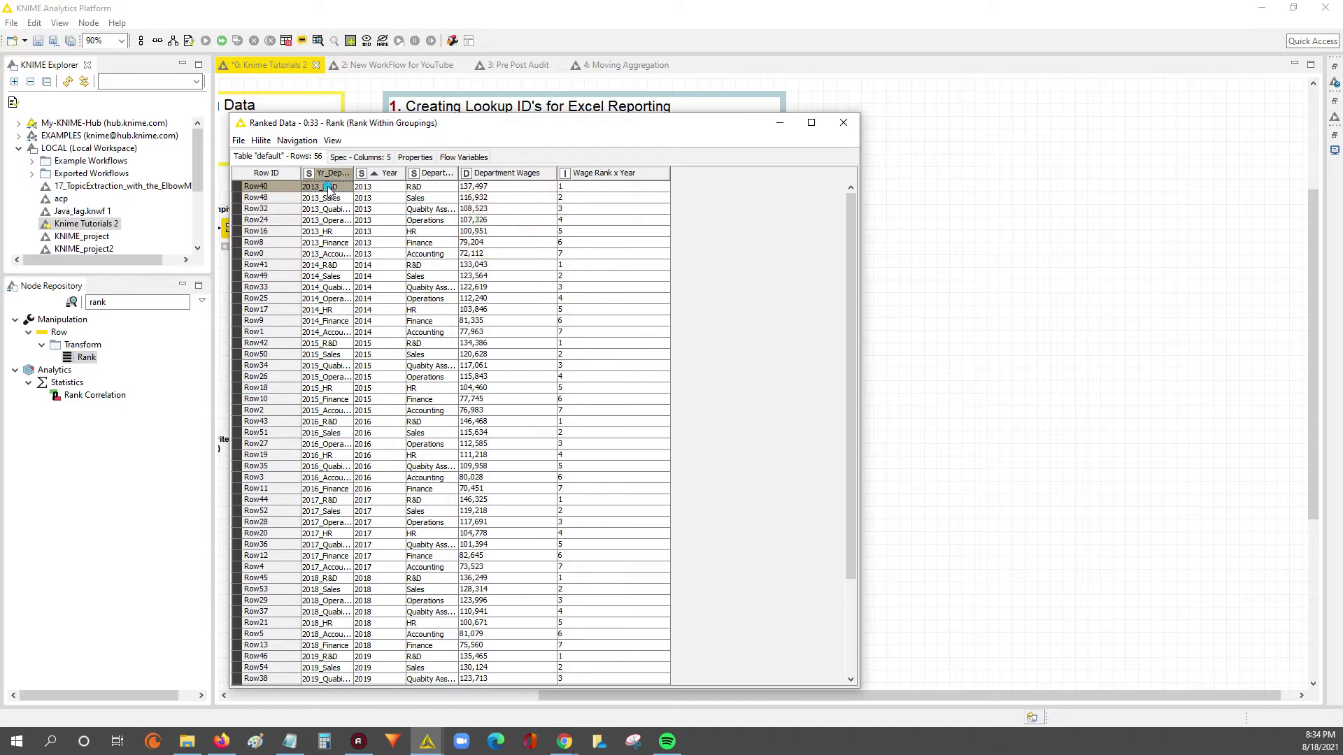
{"action": "left_click_drag", "start_coordinate": [329, 189], "coordinate": [624, 258]}
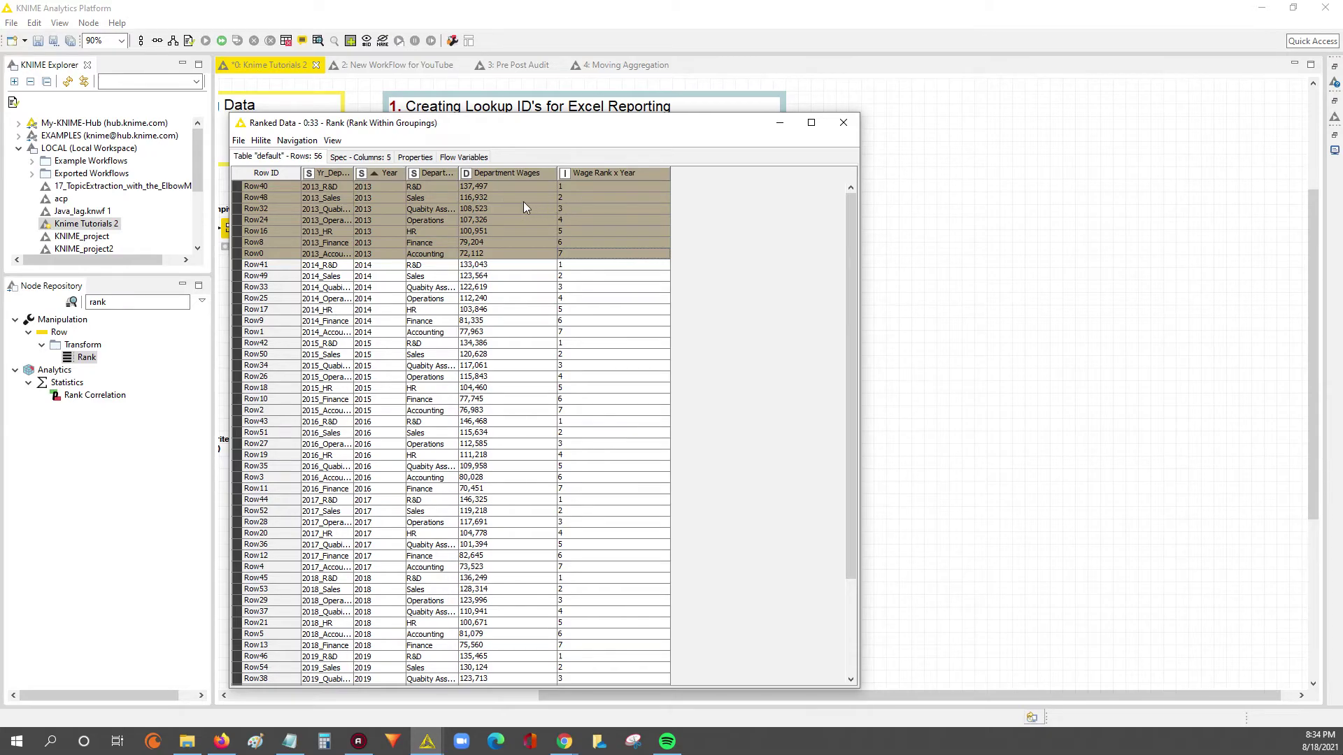
{"action": "left_click", "coordinate": [311, 344], "text": "ctrl"}
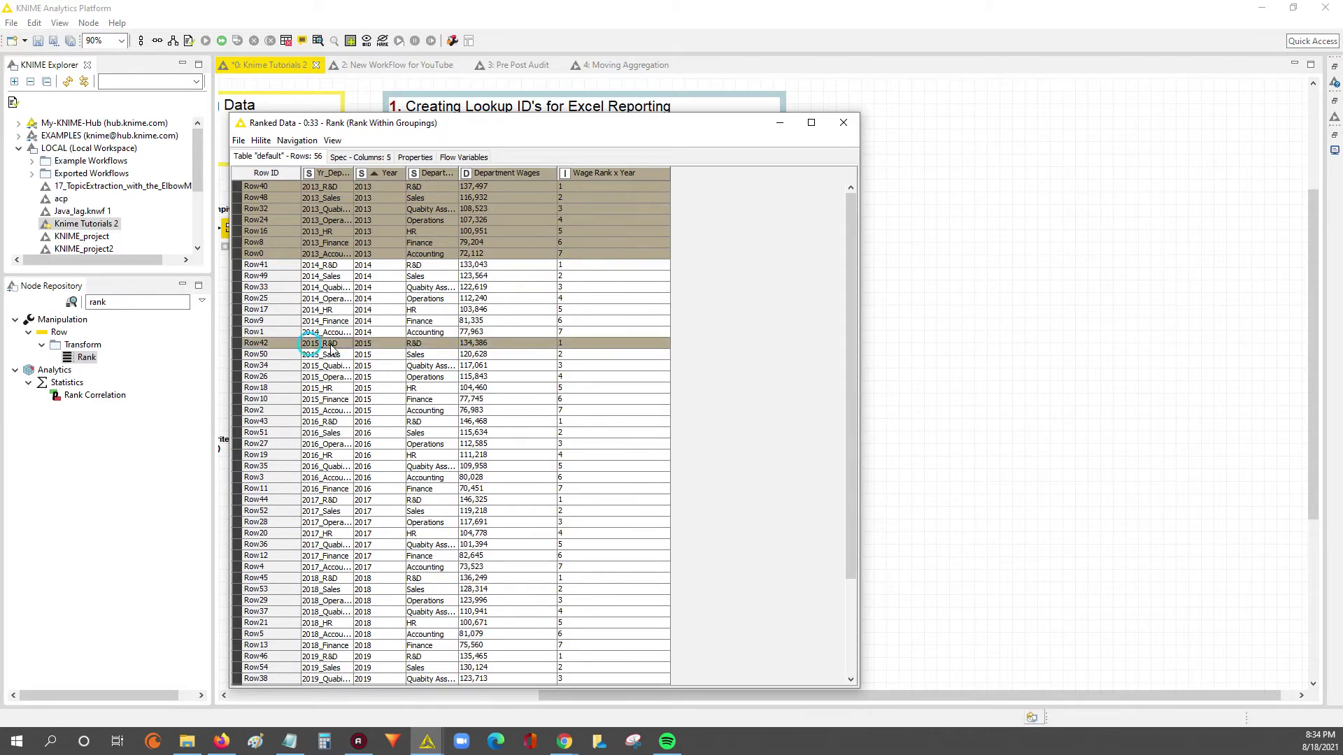
{"action": "left_click_drag", "start_coordinate": [332, 349], "coordinate": [498, 412]}
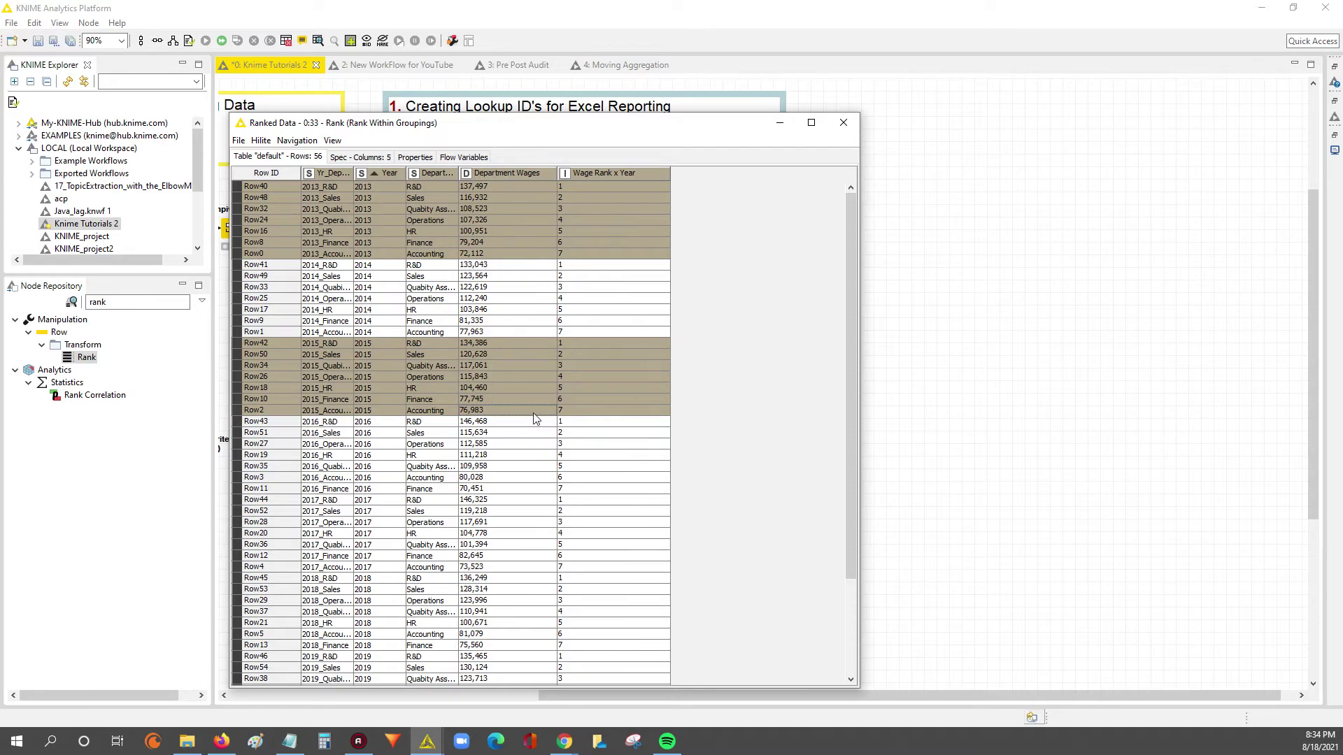
{"action": "left_click", "coordinate": [843, 123]}
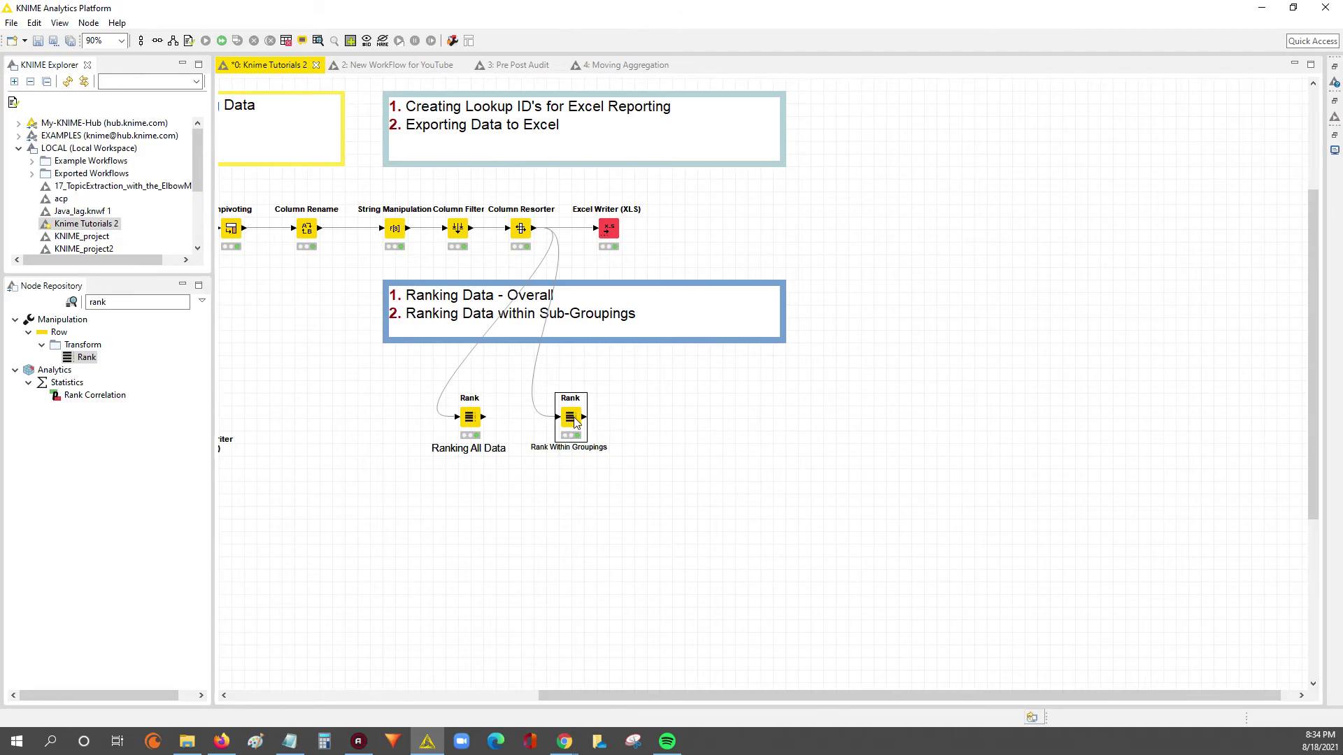
- Duplicate the Rank Within Groupings node and connect Column Resorter's output to the copy
{"action": "key", "text": "ctrl+c"}
{"action": "key", "text": "ctrl+v"}
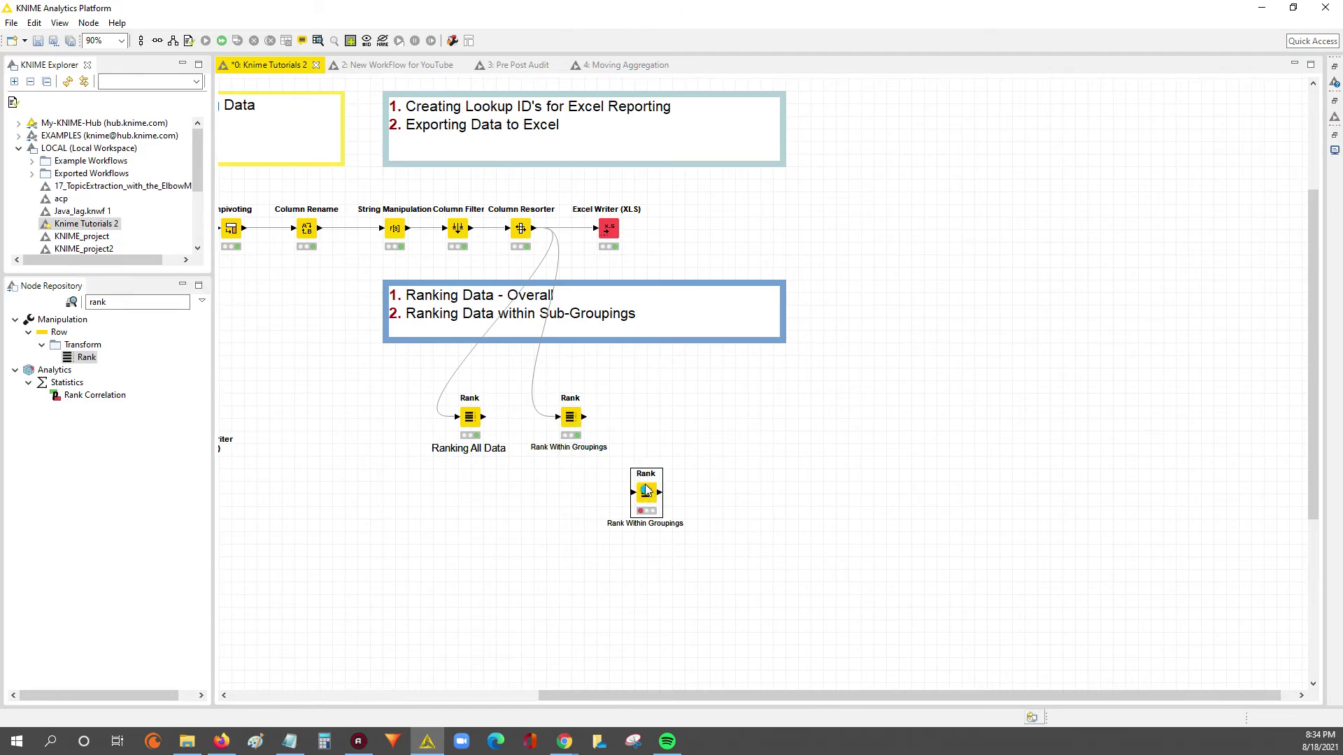
{"action": "left_click_drag", "start_coordinate": [649, 493], "coordinate": [640, 406]}
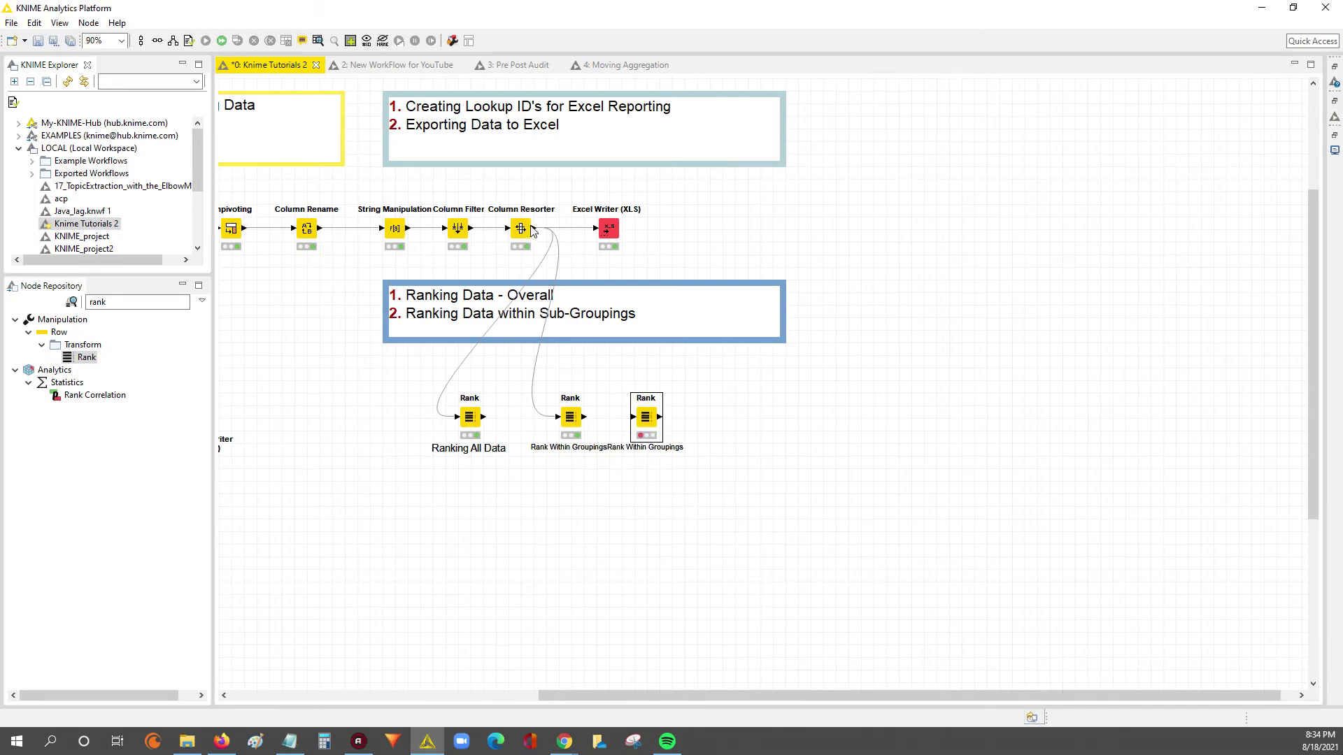
{"action": "left_click_drag", "start_coordinate": [536, 228], "coordinate": [640, 428]}
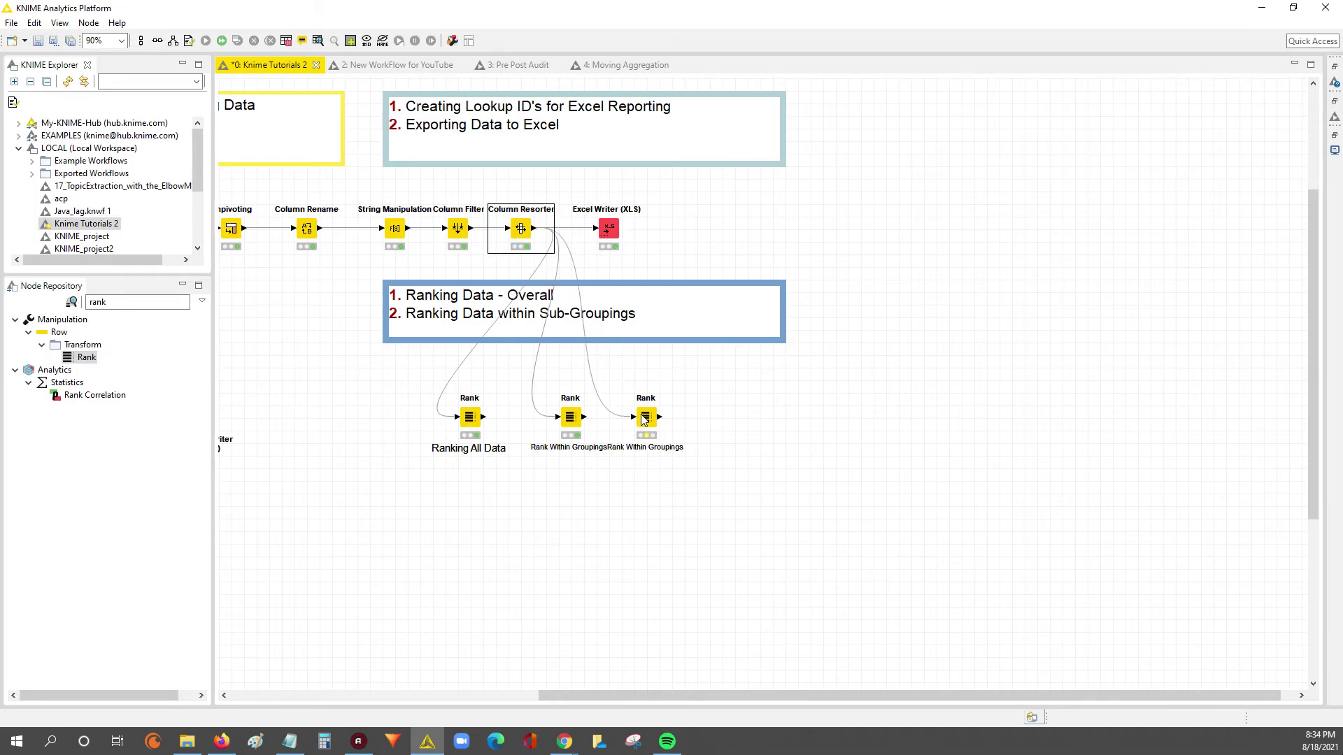
- Change the copy's grouping attribute from Year to Department and apply the settings
{"action": "double_click", "coordinate": [644, 416]}
{"action": "left_click", "coordinate": [596, 387]}
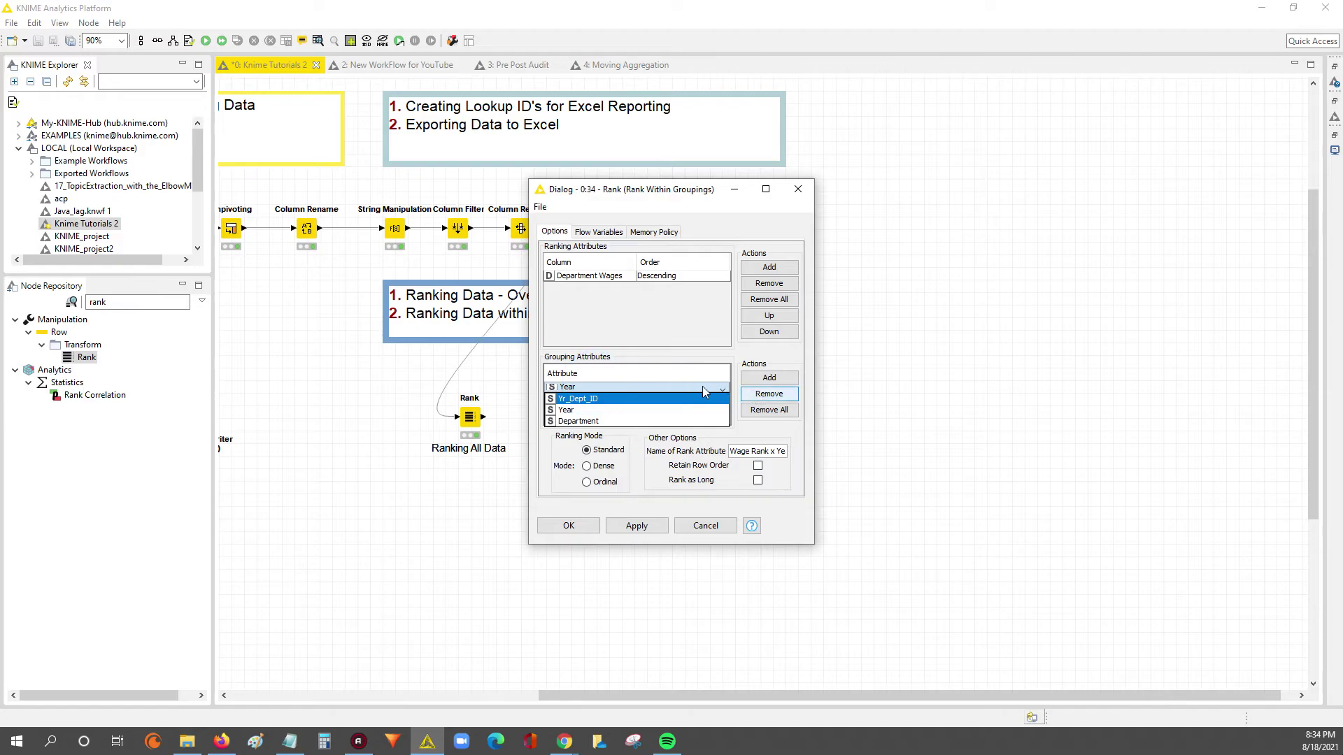
{"action": "left_click", "coordinate": [640, 358]}
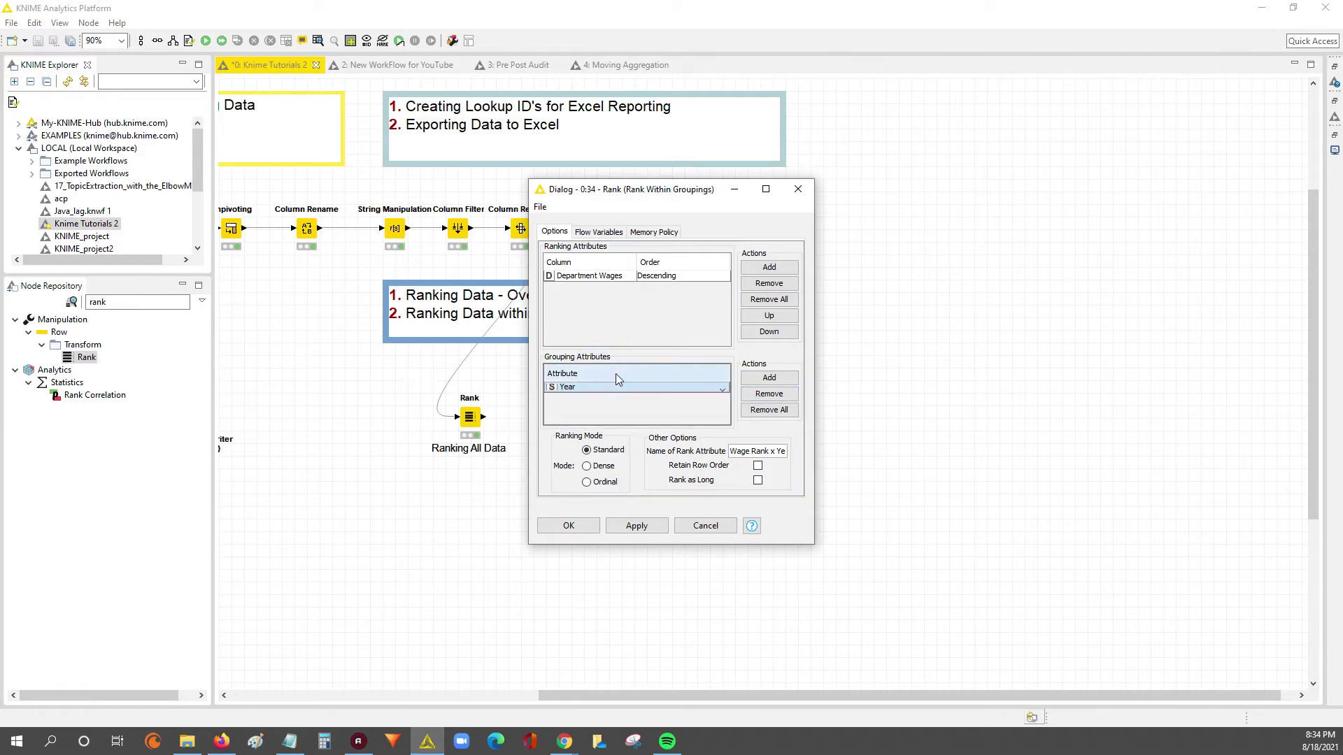
{"action": "left_click", "coordinate": [582, 386]}
{"action": "left_click", "coordinate": [630, 410]}
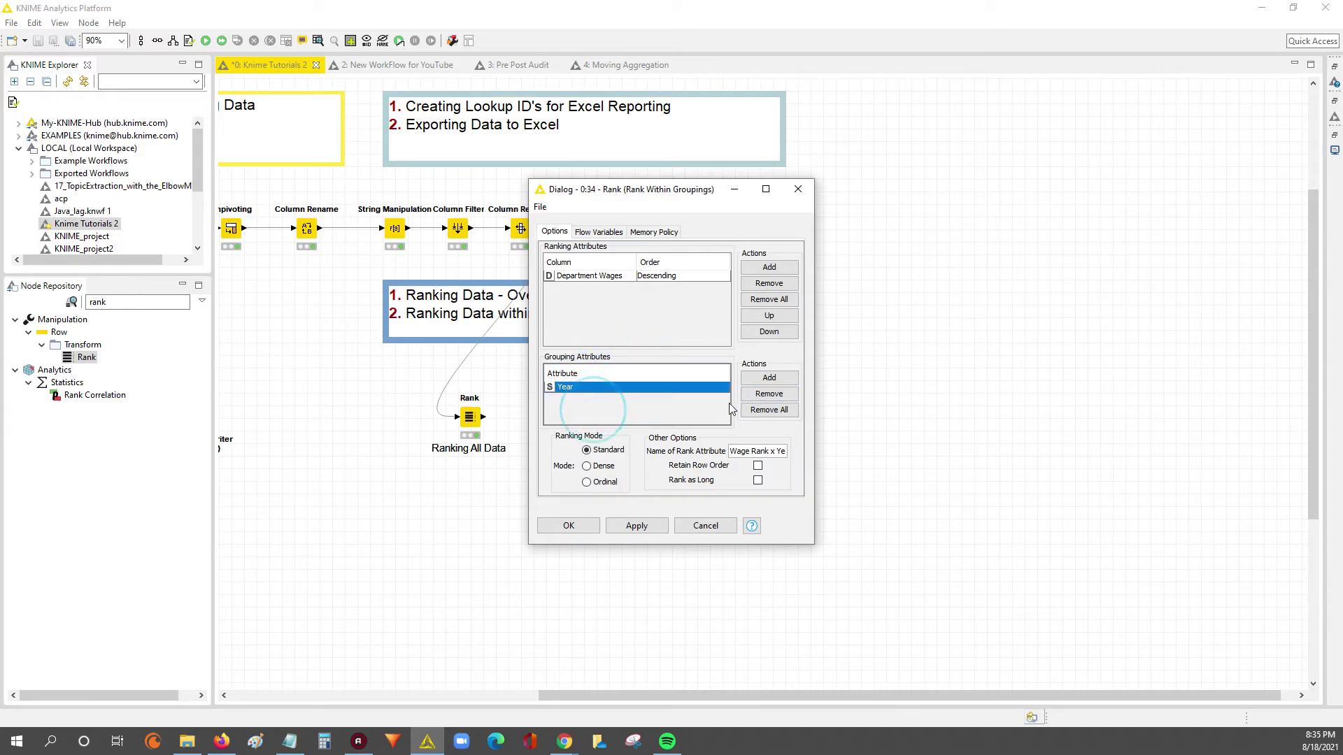
{"action": "left_click", "coordinate": [671, 387]}
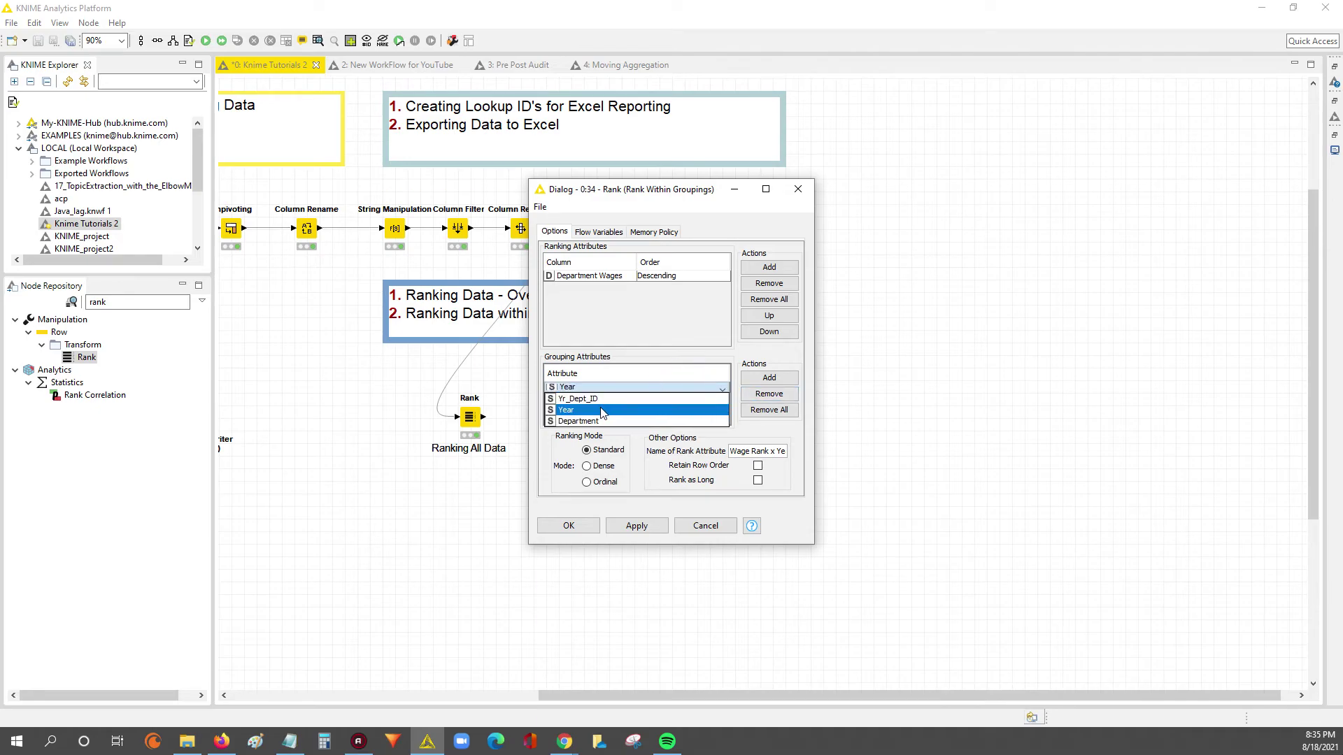
{"action": "left_click", "coordinate": [577, 421]}
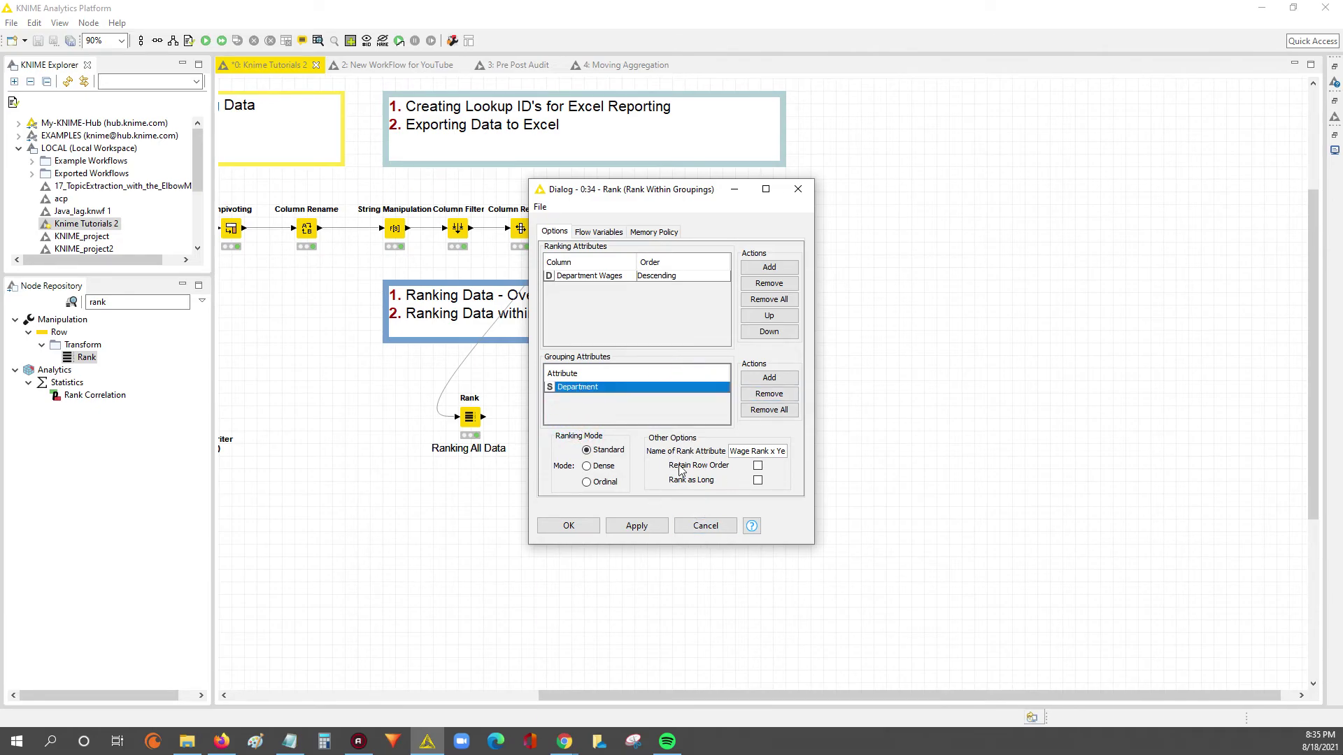
{"action": "left_click", "coordinate": [636, 526]}
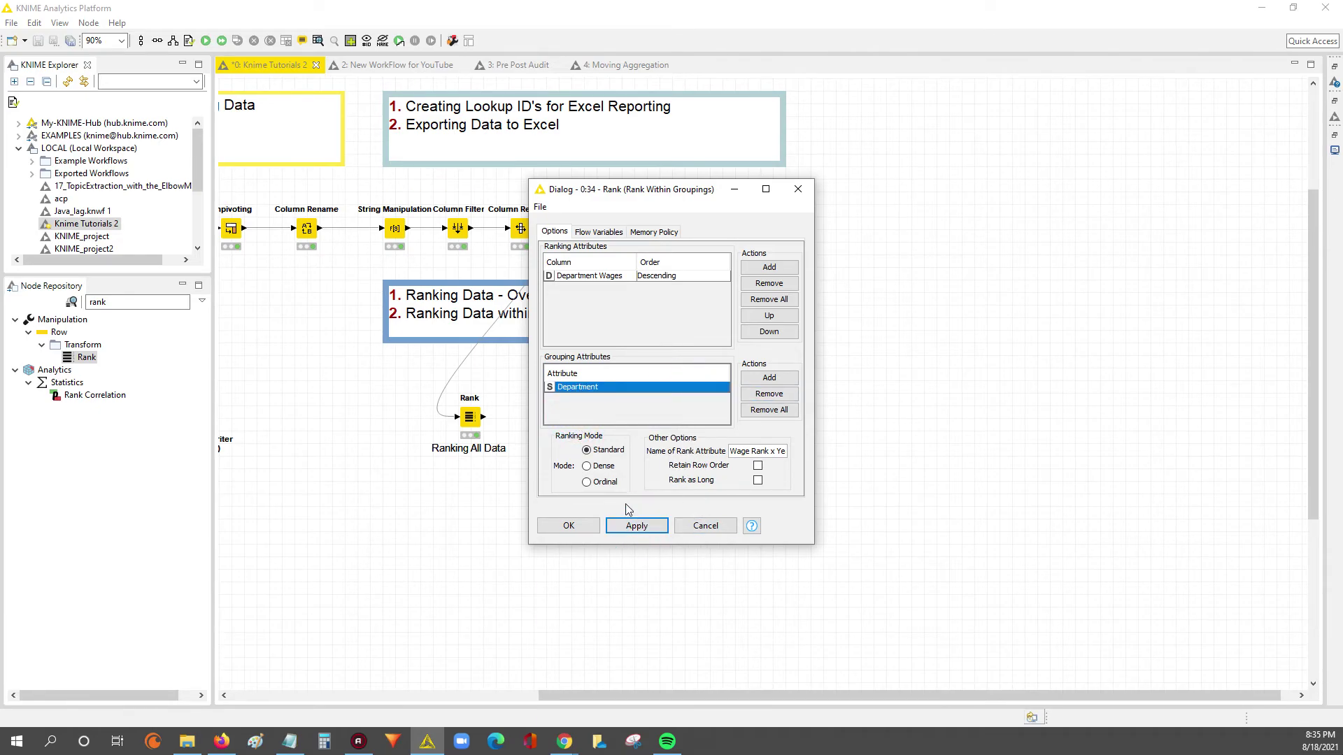
{"action": "left_click", "coordinate": [569, 526]}
{"action": "right_click", "coordinate": [647, 418]}
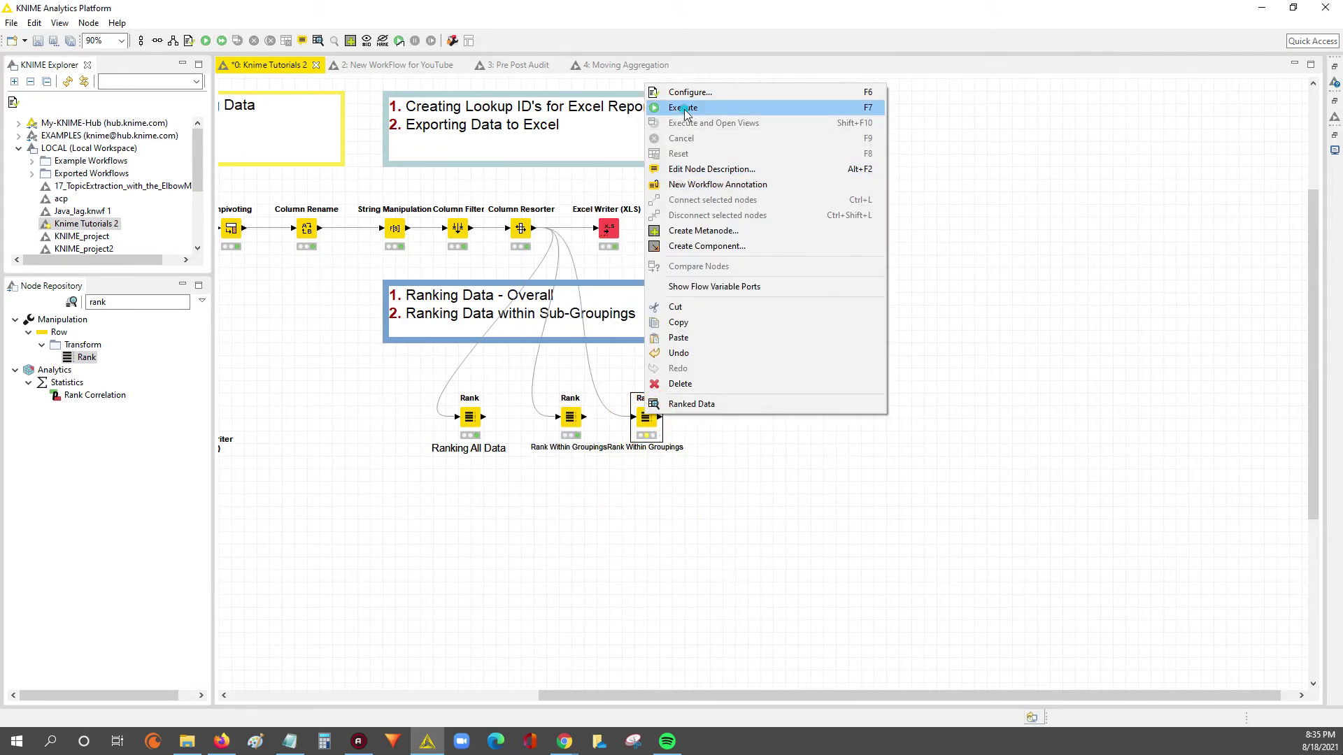
- Execute the new Rank node and open its Ranked Data table
{"action": "left_click", "coordinate": [683, 109]}
{"action": "right_click", "coordinate": [644, 418]}
{"action": "left_click", "coordinate": [691, 405]}
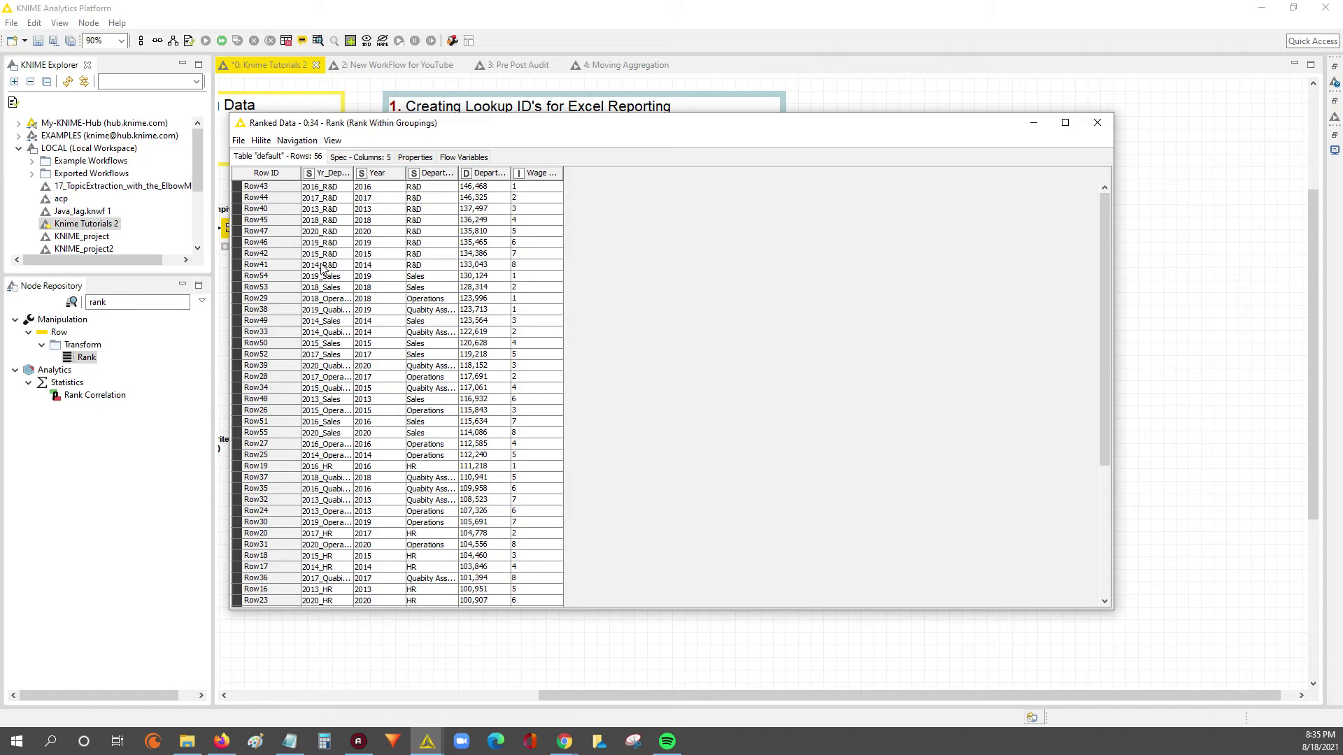
- Select the eight R&D rows ranked 1–8, widen the rank column and resize the window
{"action": "left_click_drag", "start_coordinate": [324, 266], "coordinate": [565, 173]}
{"action": "left_click_drag", "start_coordinate": [304, 269], "coordinate": [595, 190]}
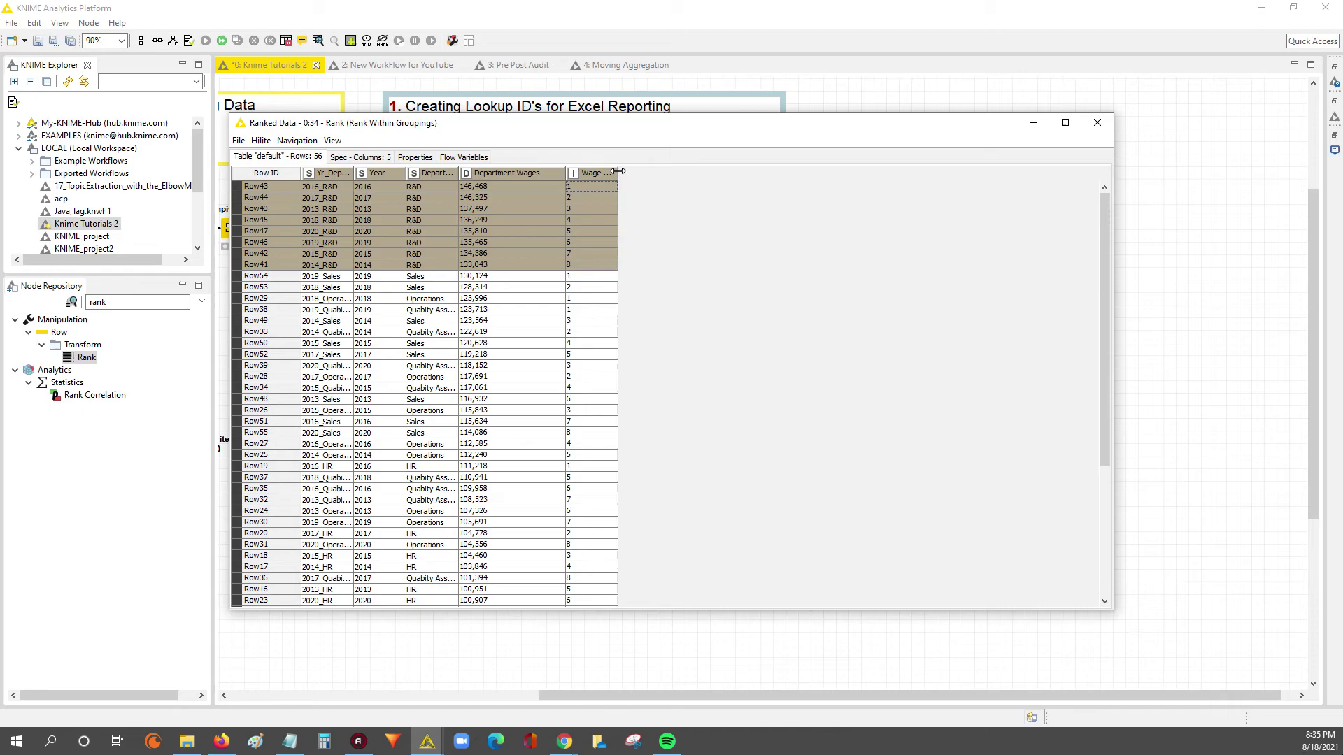
{"action": "left_click_drag", "start_coordinate": [616, 174], "coordinate": [708, 174]}
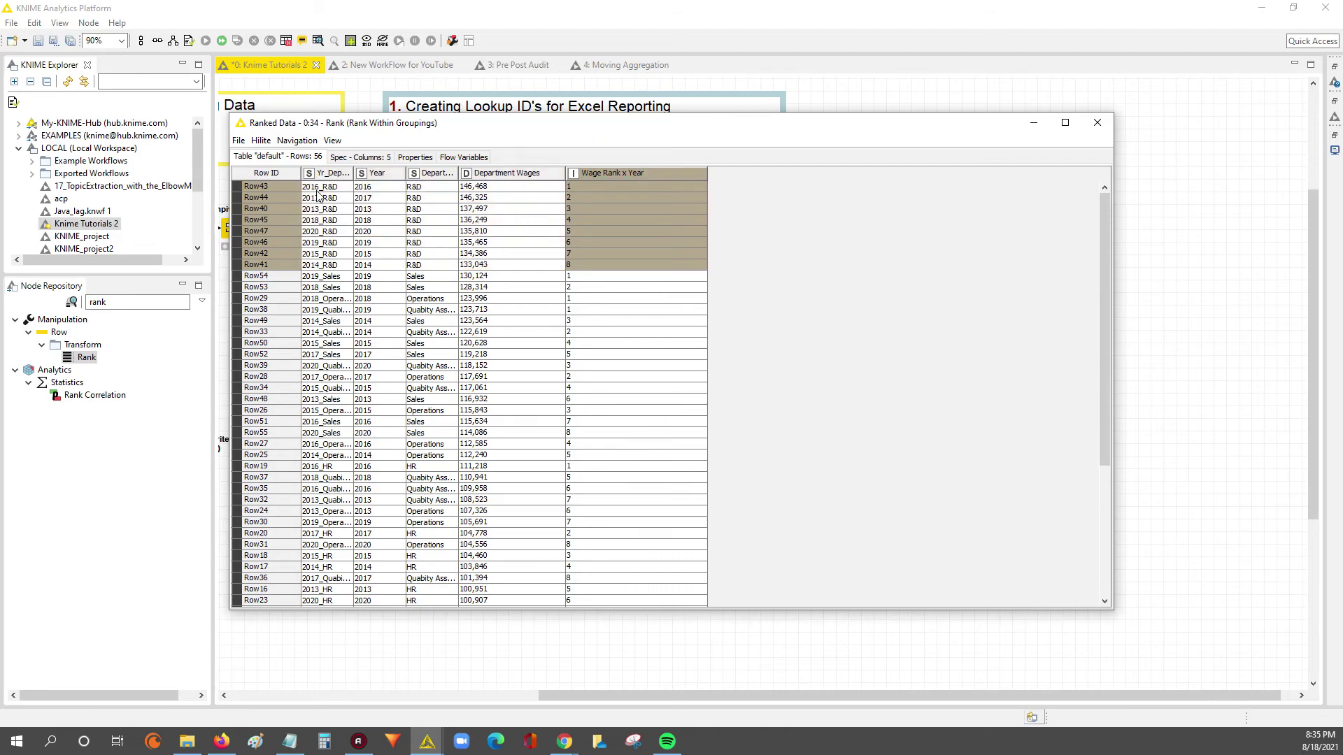
{"action": "left_click_drag", "start_coordinate": [316, 190], "coordinate": [682, 270]}
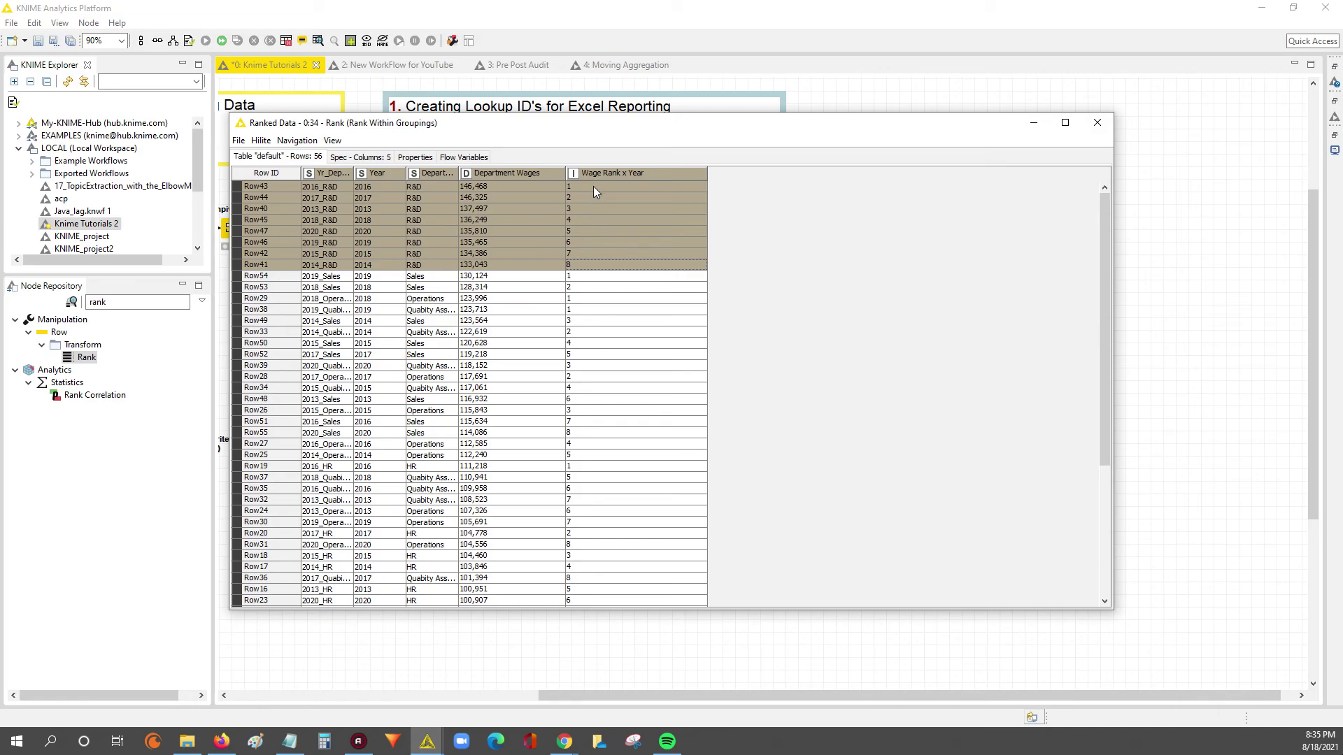
{"action": "left_click_drag", "start_coordinate": [593, 186], "coordinate": [330, 270]}
{"action": "left_click_drag", "start_coordinate": [1116, 159], "coordinate": [771, 248]}
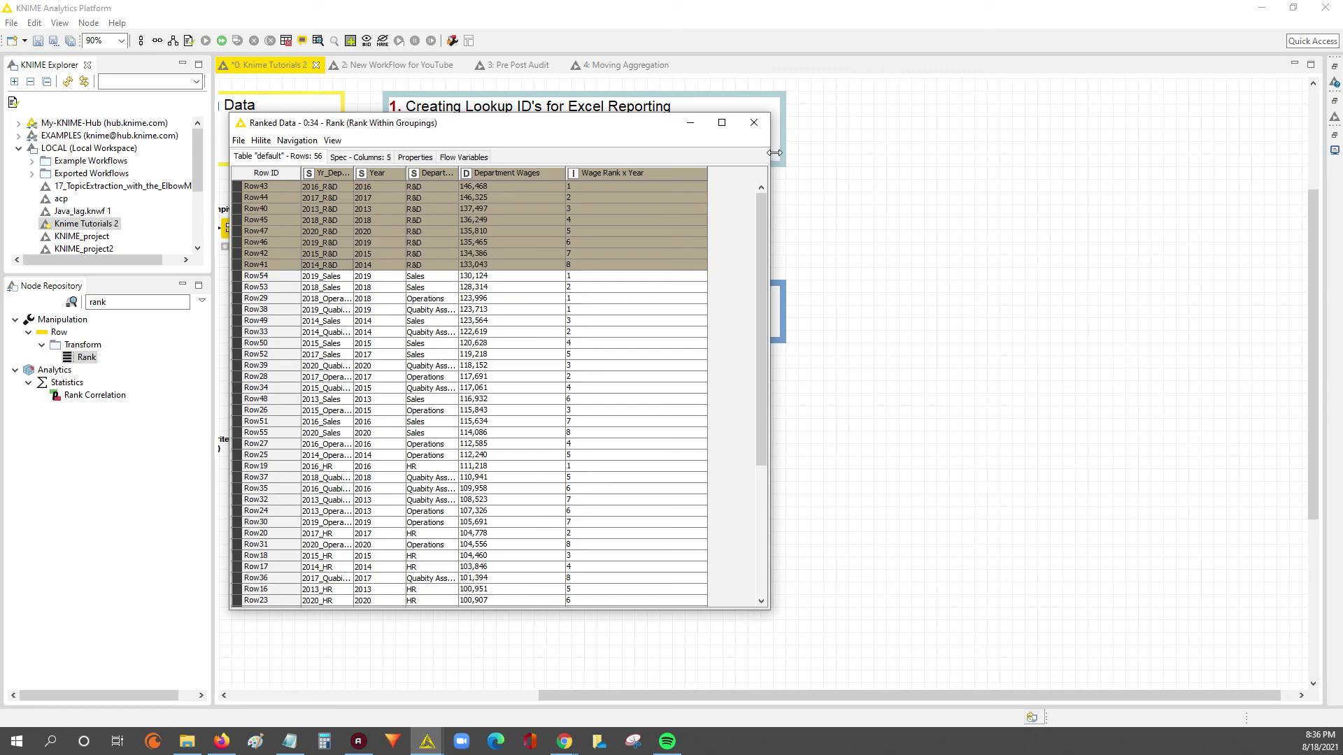
{"action": "left_click_drag", "start_coordinate": [769, 153], "coordinate": [782, 154]}
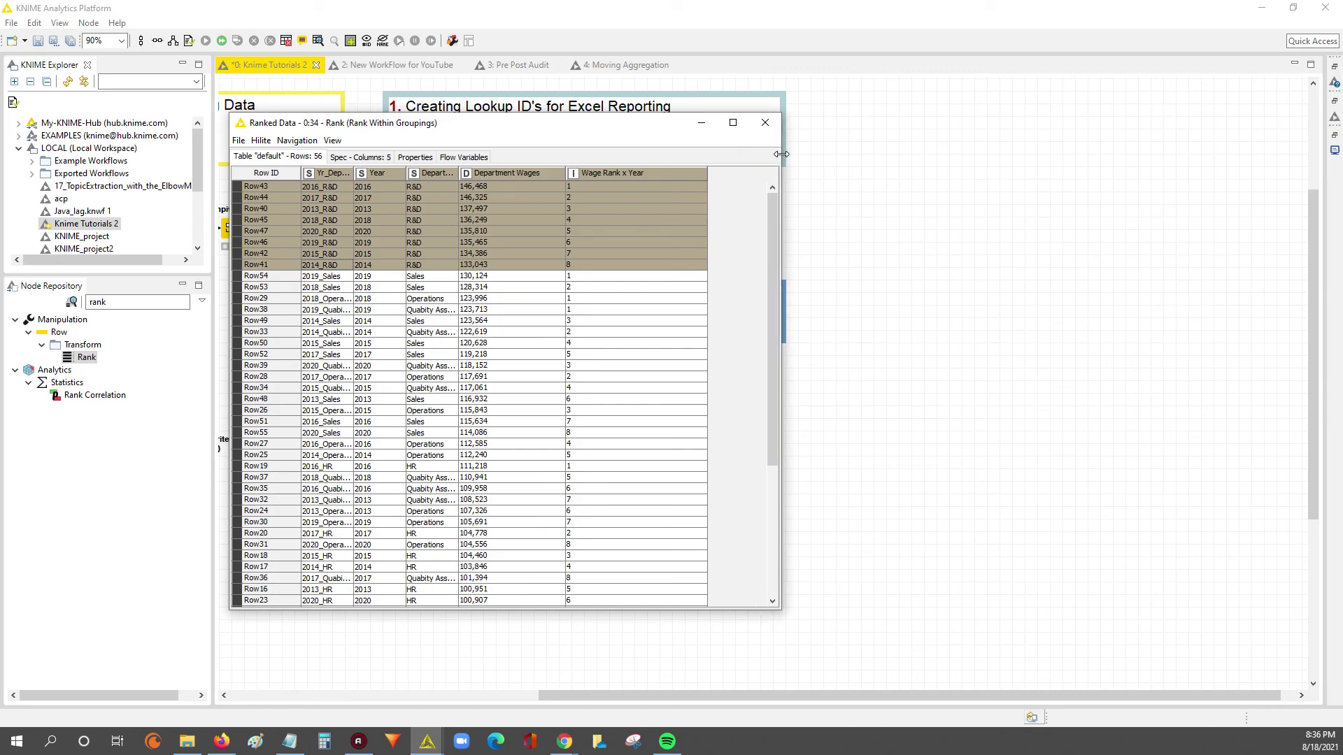